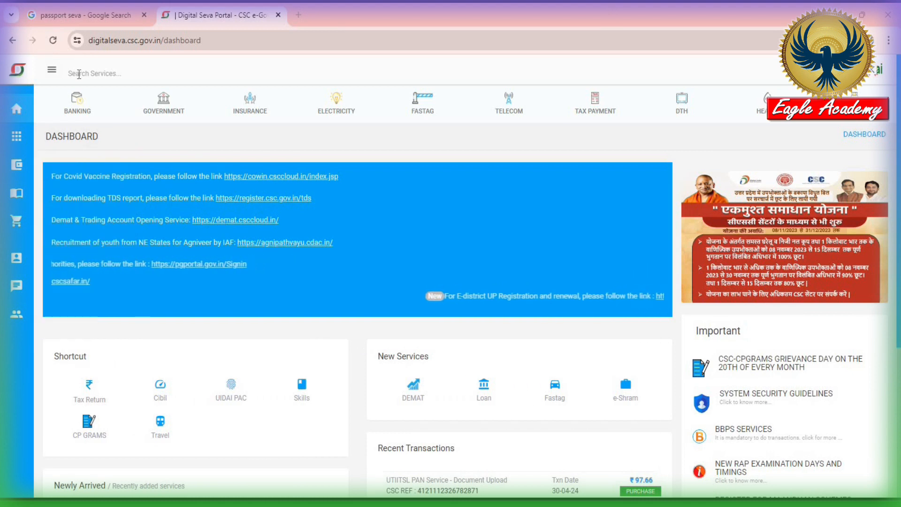
Search the portal's services for 'passpo' and open Passport Services to reach the RPO list
{"action": "left_click", "coordinate": [79, 73]}
{"action": "type", "text": "p"}
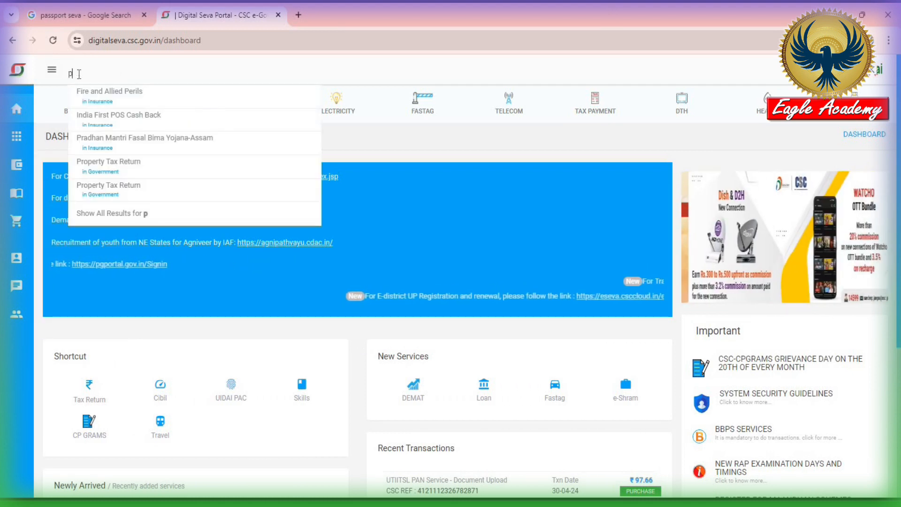
{"action": "type", "text": "asspo"}
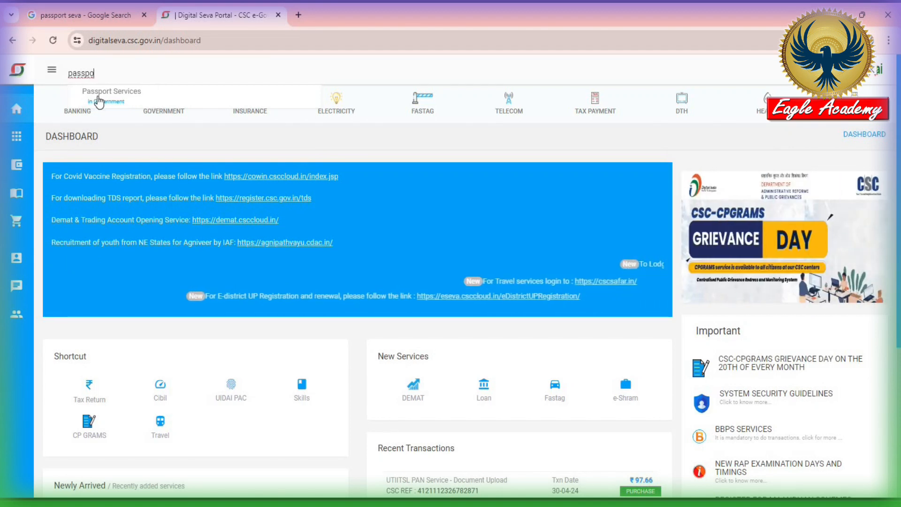
{"action": "left_click", "coordinate": [112, 95]}
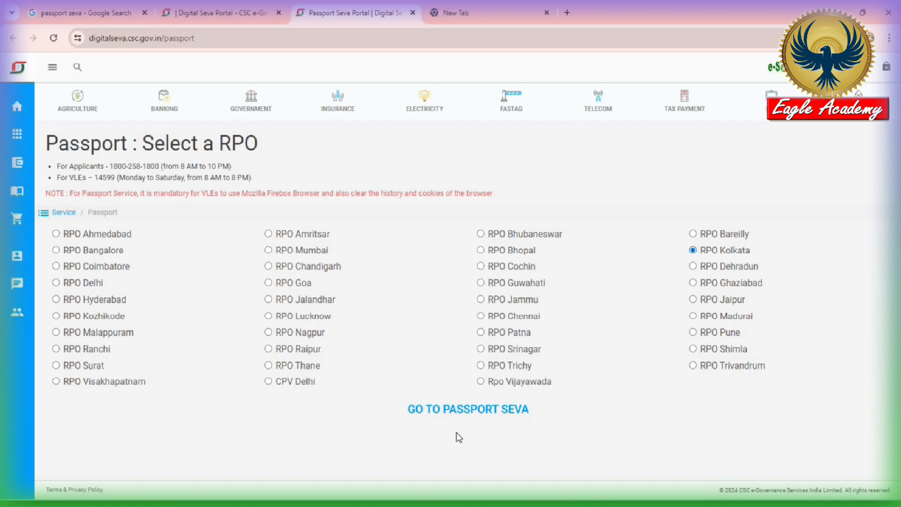
Continue to Passport Seva with RPO Kolkata selected
{"action": "left_click", "coordinate": [481, 413]}
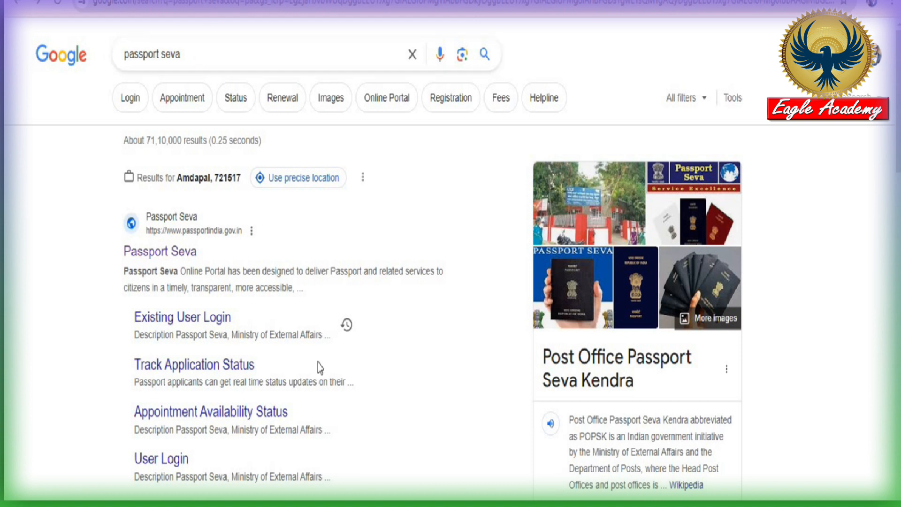
Open the official Passport Seva site (passportindia.gov.in) from the Google results
{"action": "left_click_drag", "start_coordinate": [136, 177], "coordinate": [281, 267]}
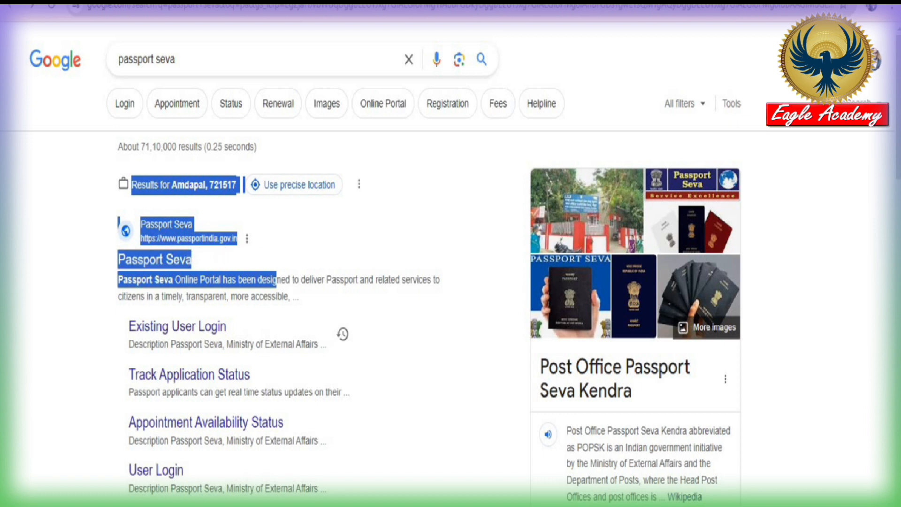
{"action": "left_click", "coordinate": [298, 254]}
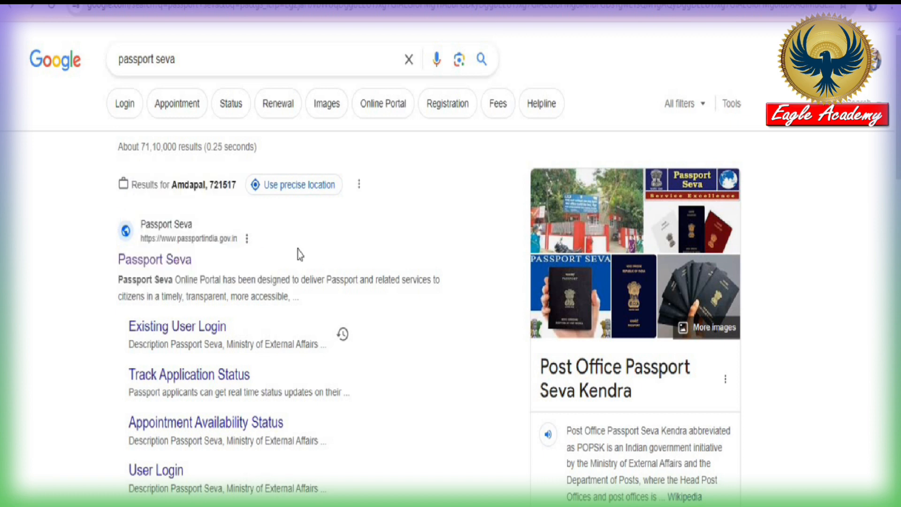
{"action": "left_click", "coordinate": [179, 260]}
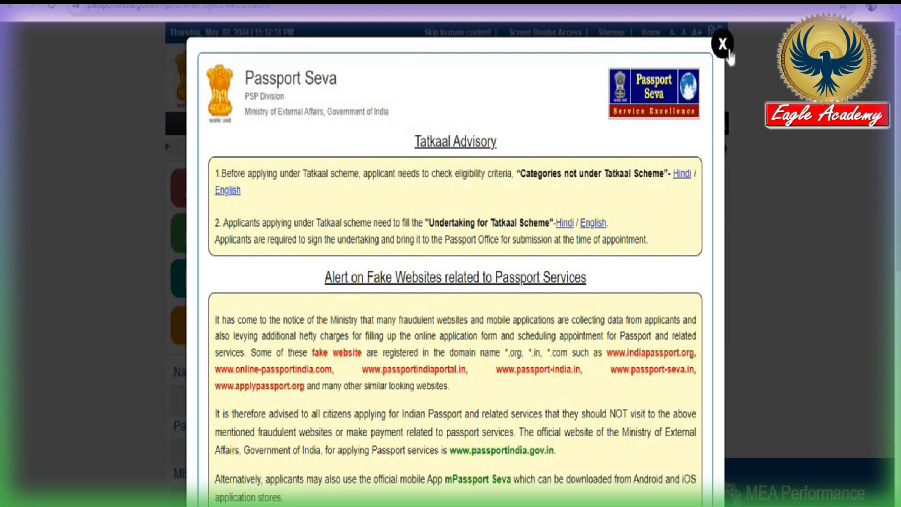
Close the Tatkaal Advisory pop-up on the Passport Seva home page
{"action": "left_click", "coordinate": [722, 44]}
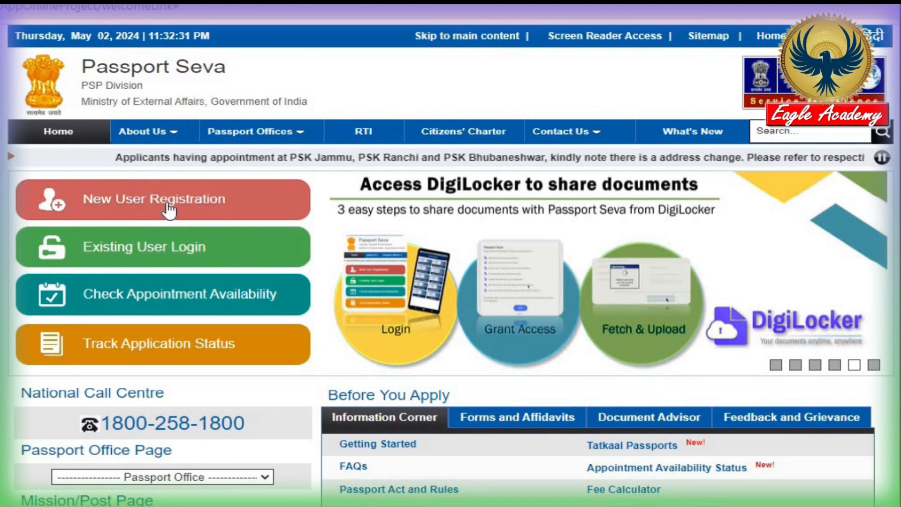
Start a New User Registration with Kolkata as the Passport Office
{"action": "left_click", "coordinate": [167, 209]}
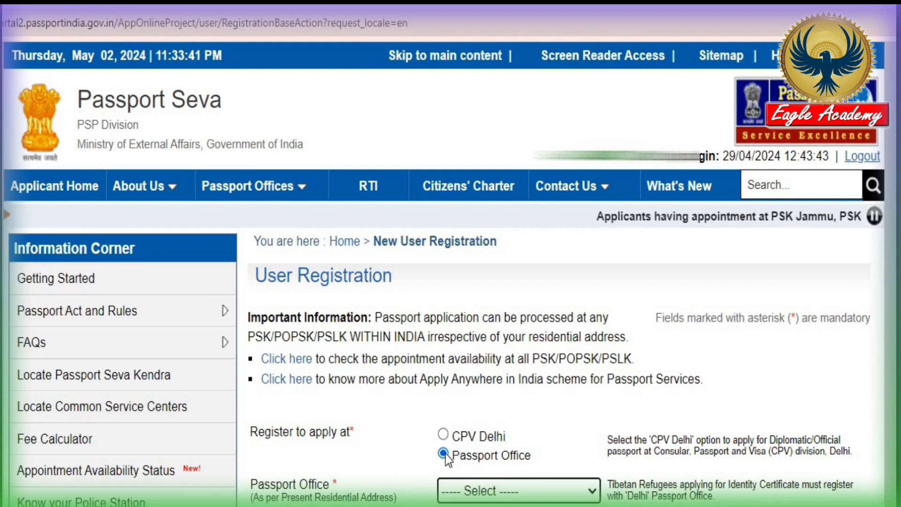
{"action": "scroll", "coordinate": [497, 475], "scroll_direction": "down", "scroll_amount": 3}
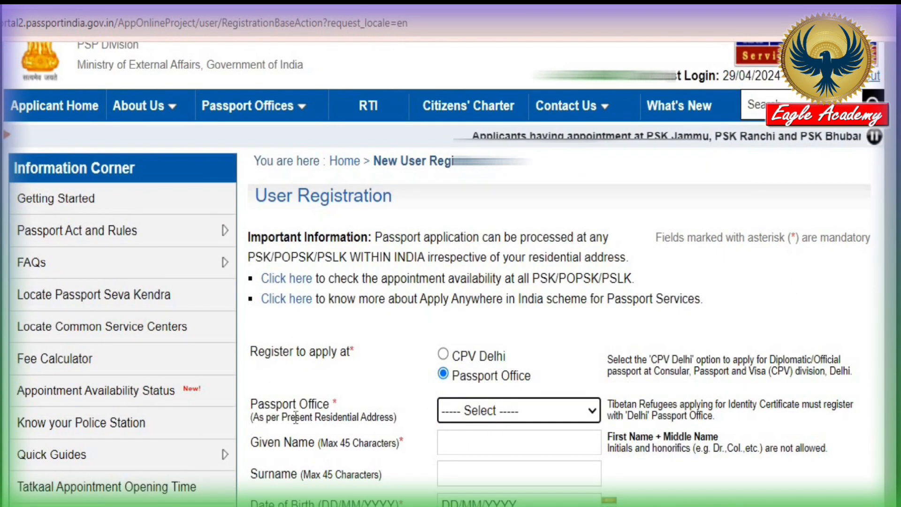
{"action": "left_click", "coordinate": [522, 418]}
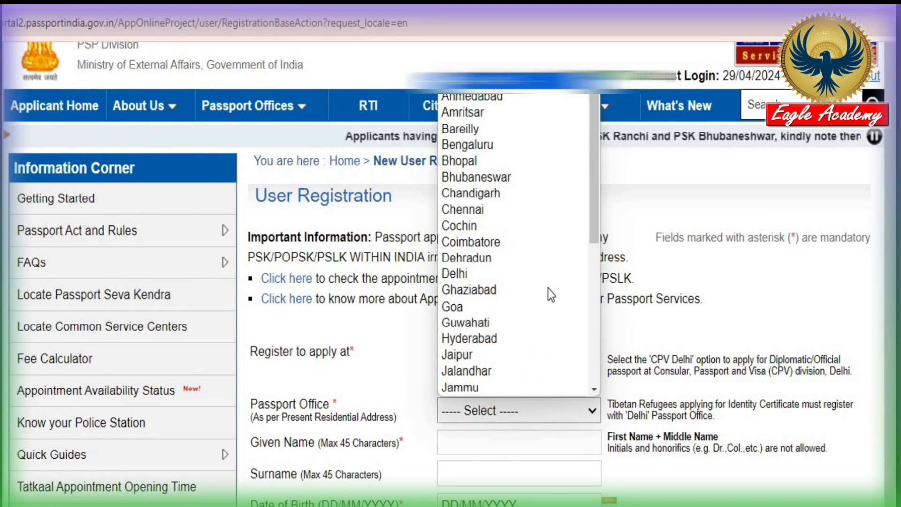
{"action": "left_click_drag", "start_coordinate": [593, 168], "coordinate": [589, 373]}
{"action": "left_click_drag", "start_coordinate": [597, 327], "coordinate": [593, 140]}
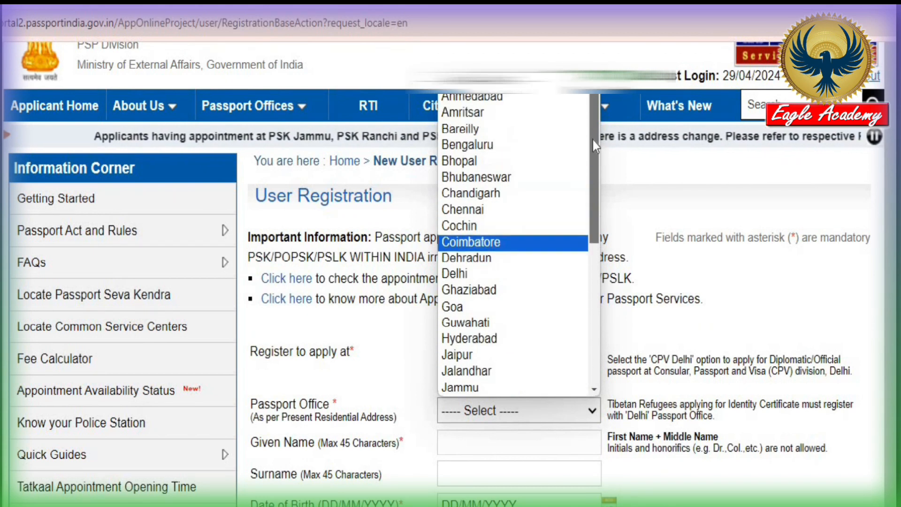
{"action": "left_click_drag", "start_coordinate": [598, 215], "coordinate": [592, 350]}
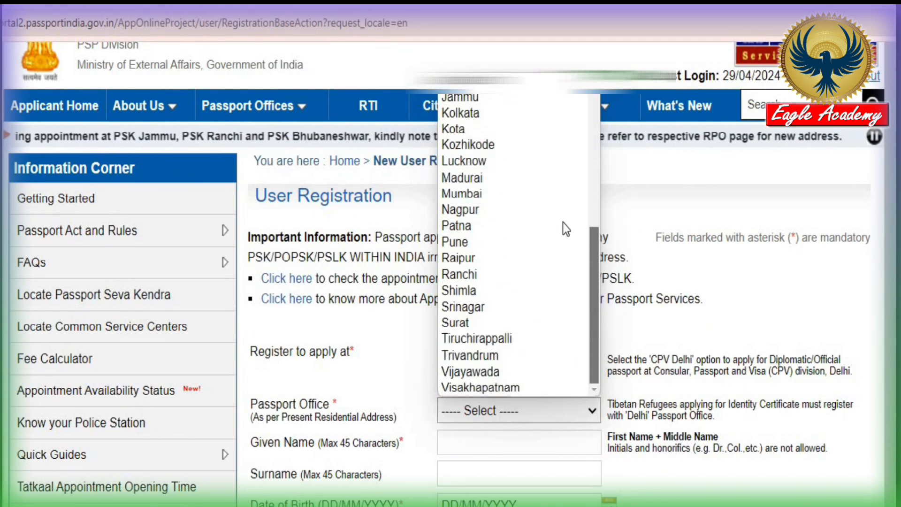
{"action": "left_click", "coordinate": [491, 120]}
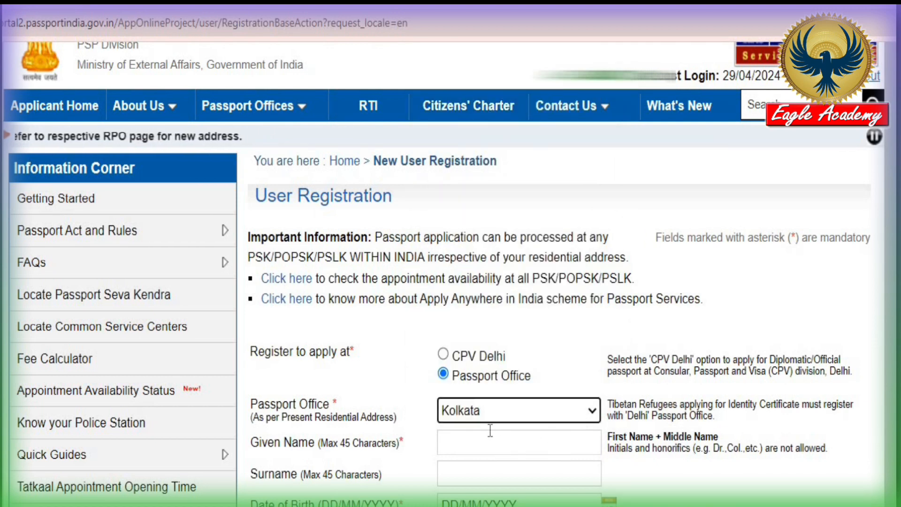
{"action": "scroll", "coordinate": [545, 466], "scroll_direction": "down", "scroll_amount": 2}
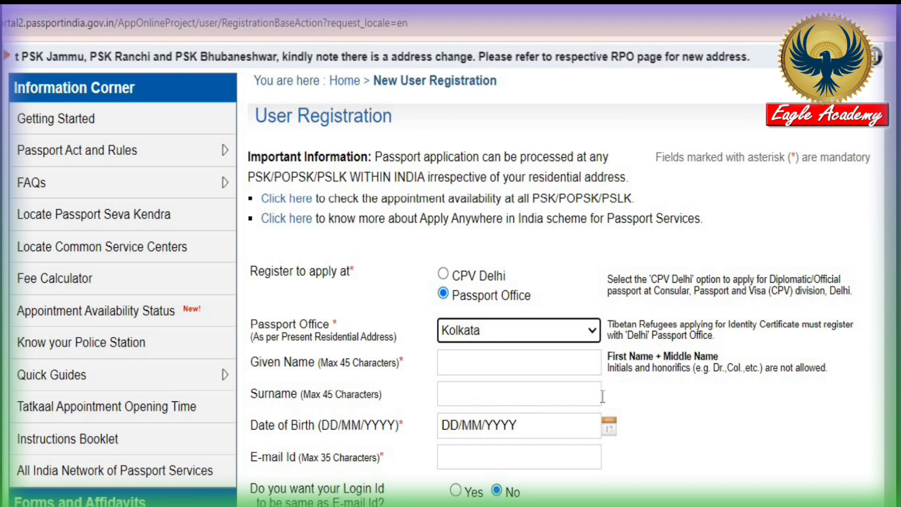
{"action": "scroll", "coordinate": [380, 190], "scroll_direction": "down", "scroll_amount": 5}
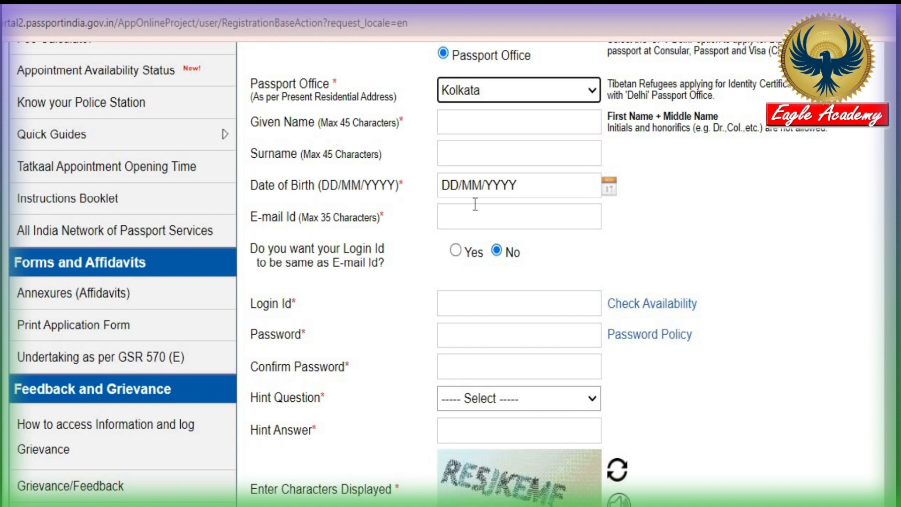
Enter the applicant's e-mail, set Login Id same as e-mail to Yes, and confirm availability
{"action": "left_click", "coordinate": [503, 222]}
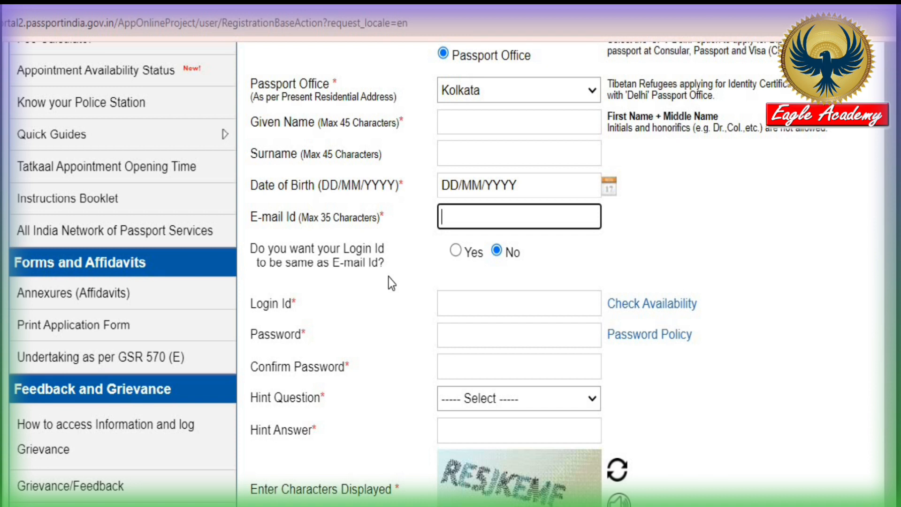
{"action": "left_click", "coordinate": [455, 250]}
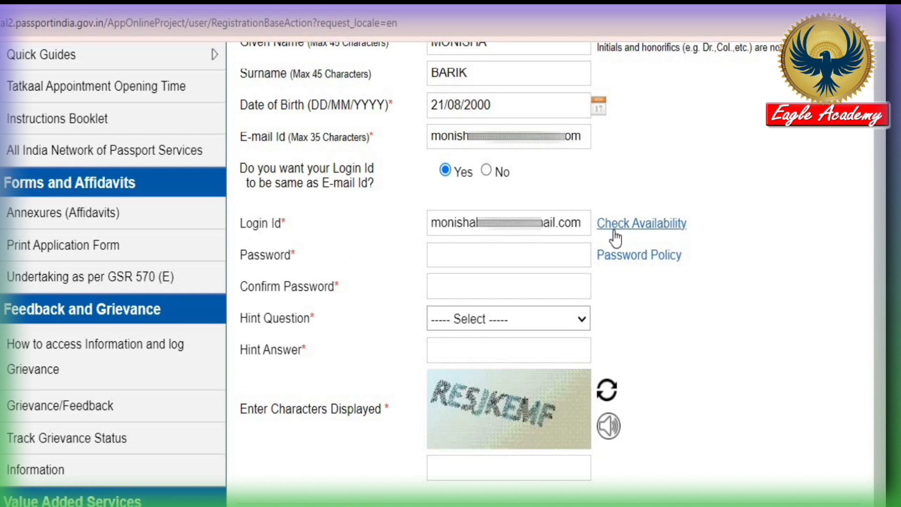
{"action": "left_click", "coordinate": [653, 224]}
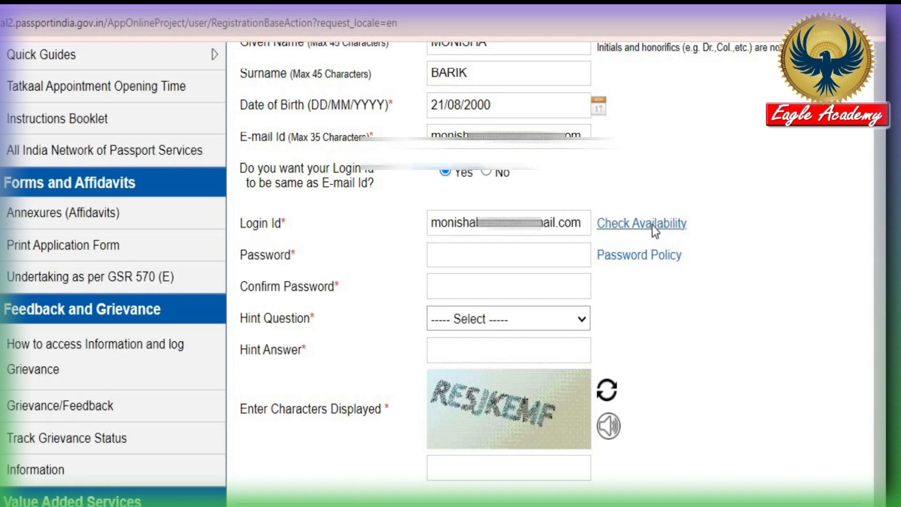
{"action": "scroll", "coordinate": [438, 337], "scroll_direction": "down", "scroll_amount": 5}
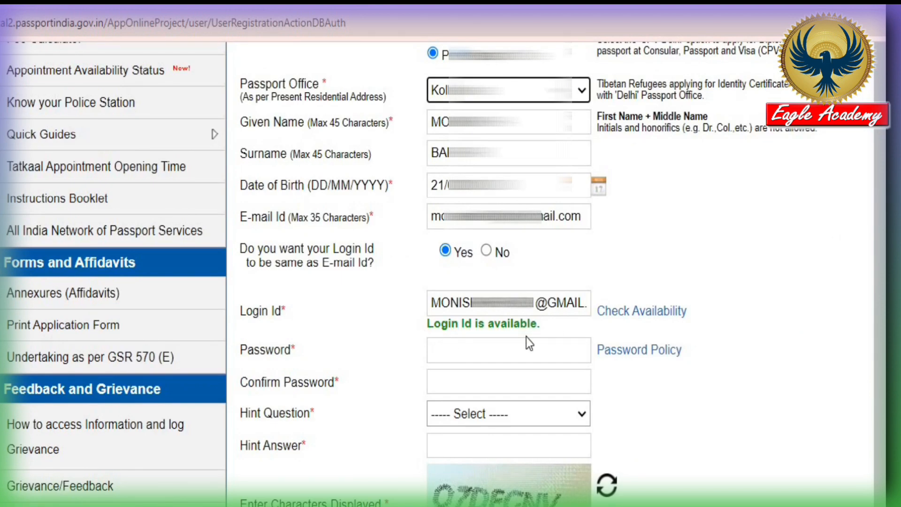
{"action": "scroll", "coordinate": [575, 315], "scroll_direction": "down", "scroll_amount": 2}
{"action": "left_click", "coordinate": [492, 192]}
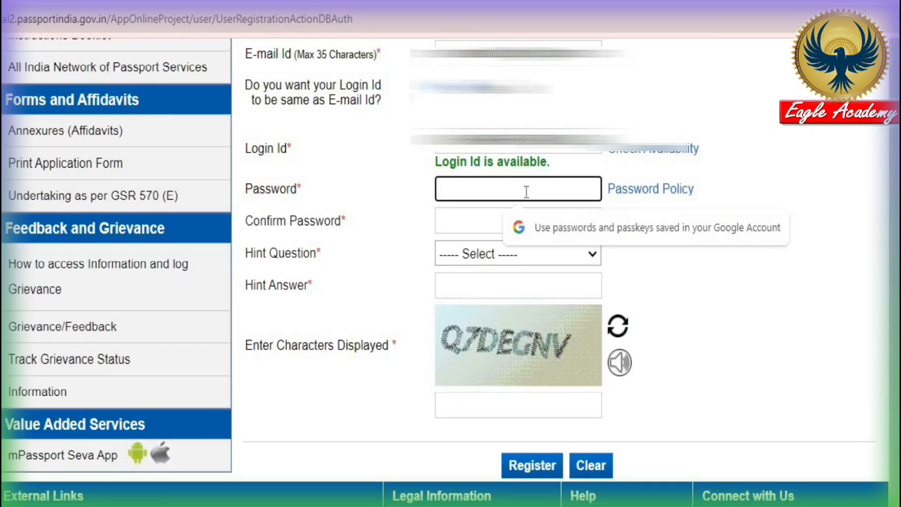
{"action": "left_click", "coordinate": [650, 193]}
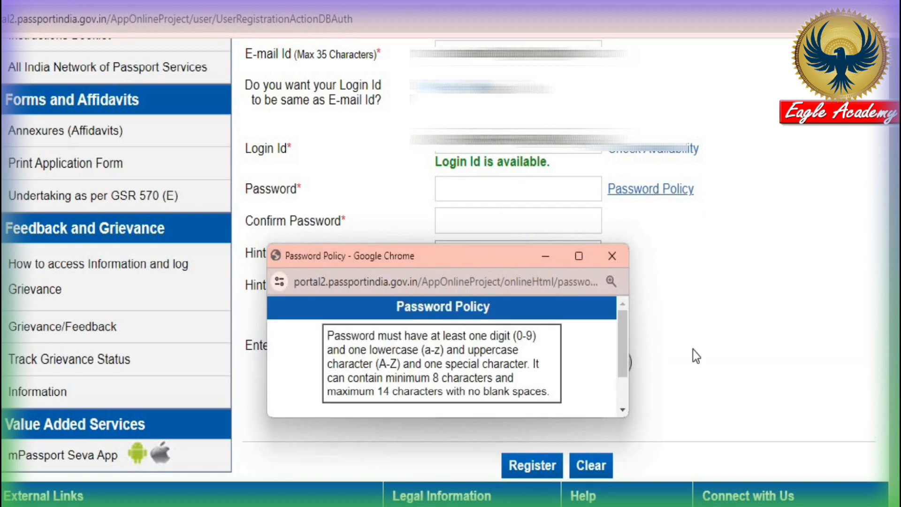
{"action": "scroll", "coordinate": [626, 331], "scroll_direction": "down", "scroll_amount": 3}
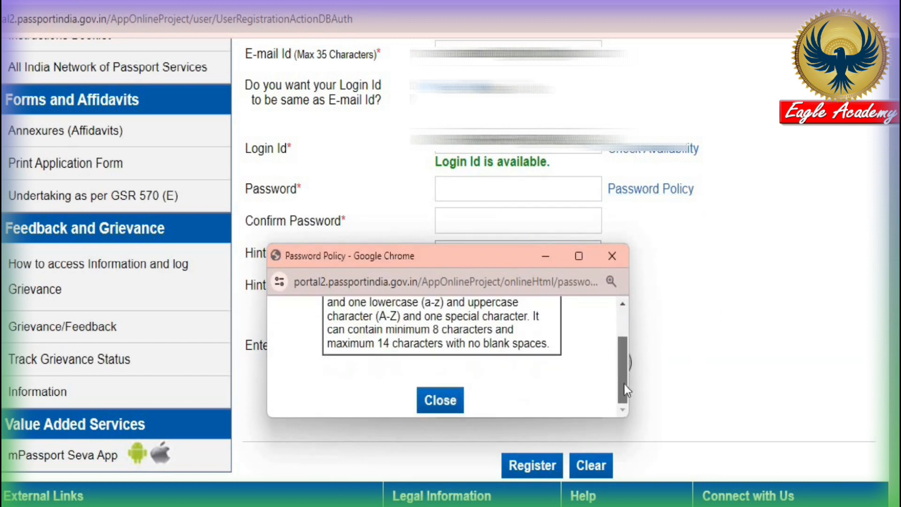
{"action": "scroll", "coordinate": [627, 331], "scroll_direction": "up", "scroll_amount": 2}
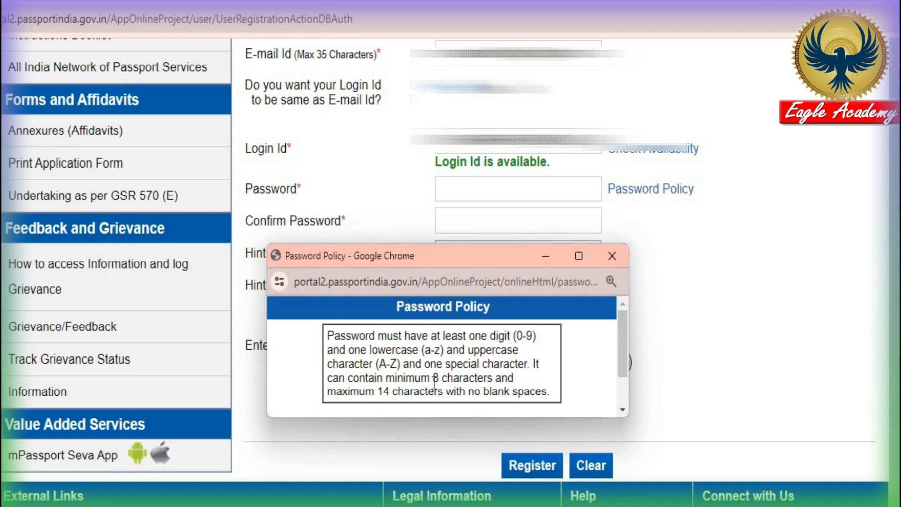
{"action": "left_click", "coordinate": [612, 256]}
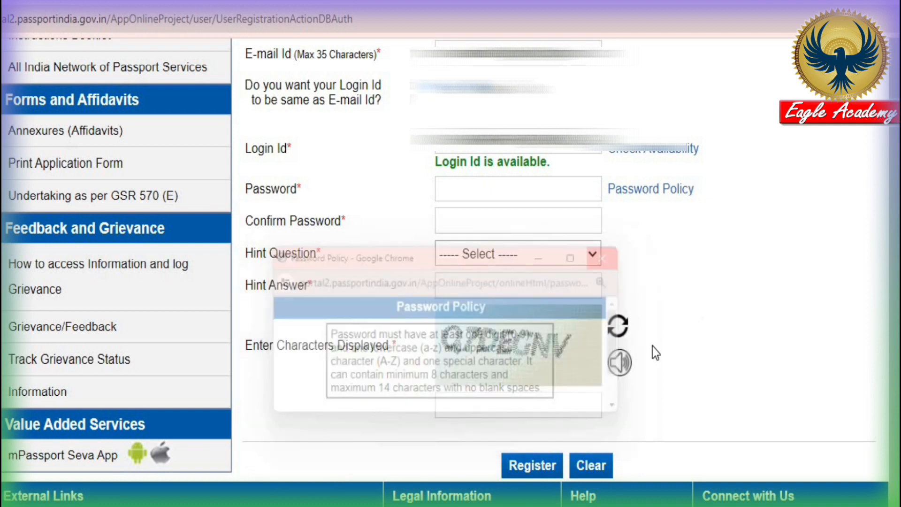
Enter and confirm the account password, and pick Favourite Food as the hint question
{"action": "left_click", "coordinate": [519, 191]}
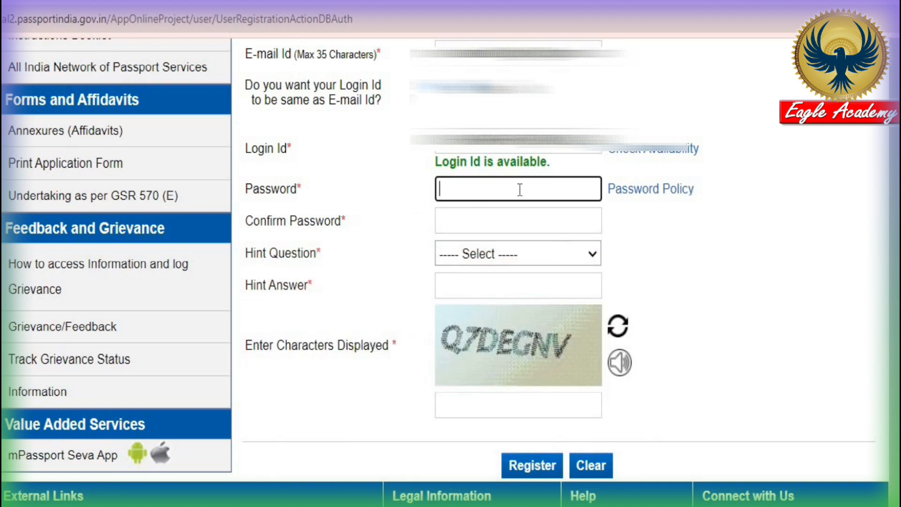
{"action": "left_click", "coordinate": [469, 220]}
{"action": "scroll", "coordinate": [290, 188], "scroll_direction": "down", "scroll_amount": 2}
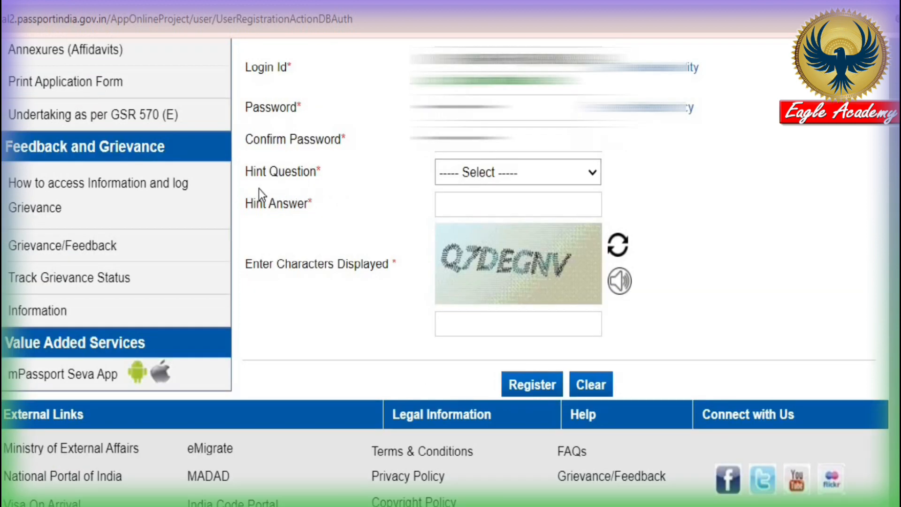
{"action": "left_click", "coordinate": [478, 177]}
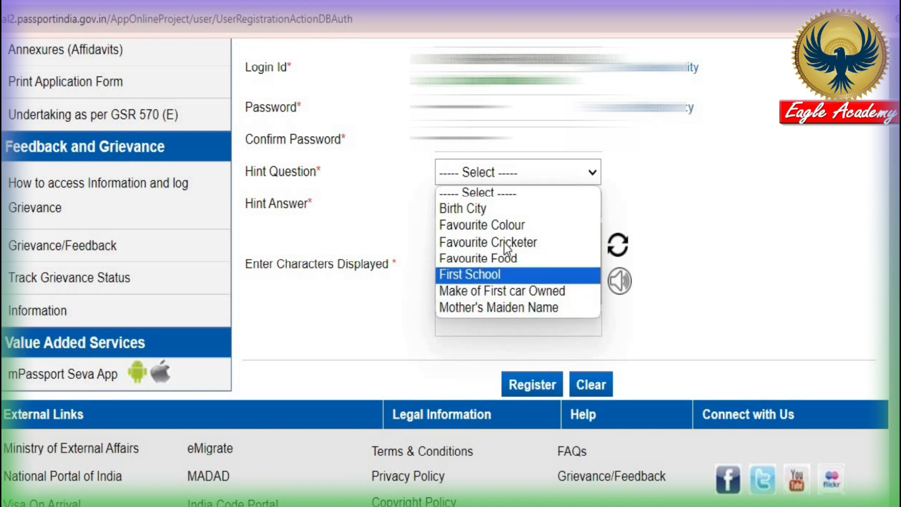
{"action": "left_click", "coordinate": [511, 256]}
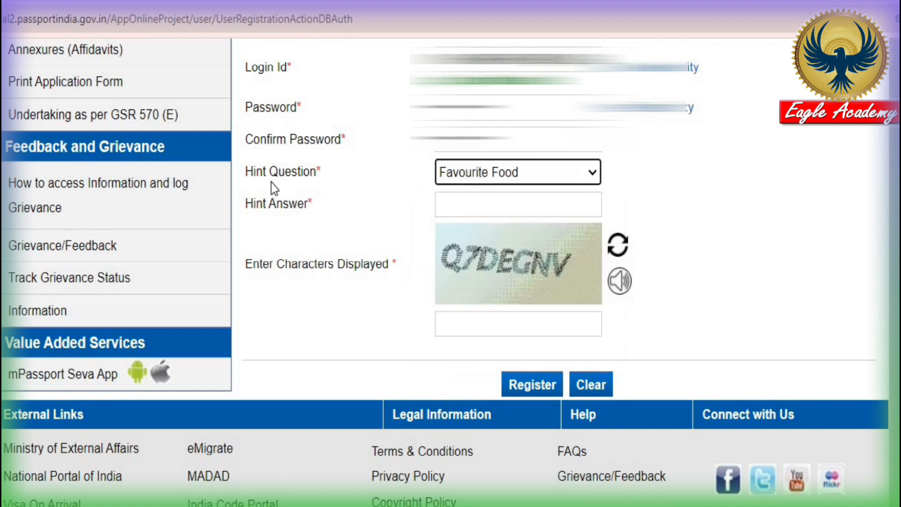
Fill in the hint answer and the displayed captcha characters
{"action": "left_click", "coordinate": [492, 203]}
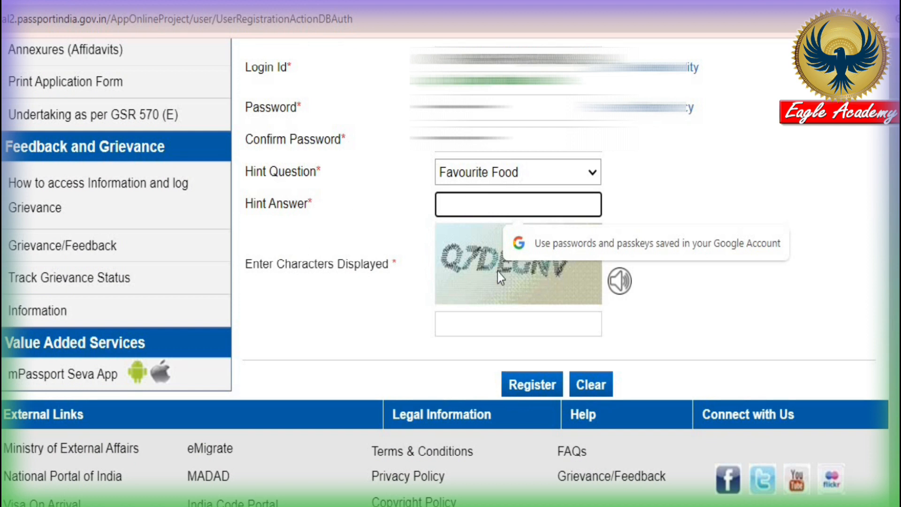
{"action": "left_click", "coordinate": [492, 324]}
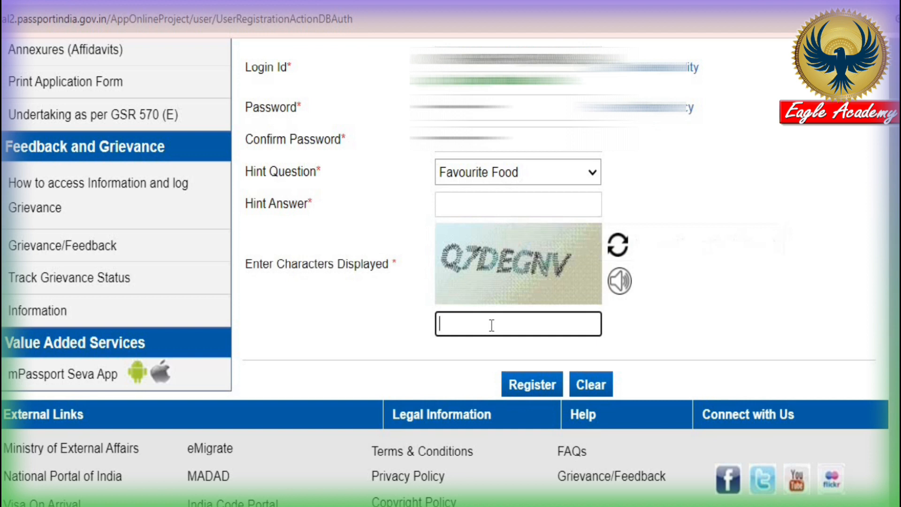
{"action": "left_click", "coordinate": [496, 196]}
{"action": "left_click", "coordinate": [457, 390]}
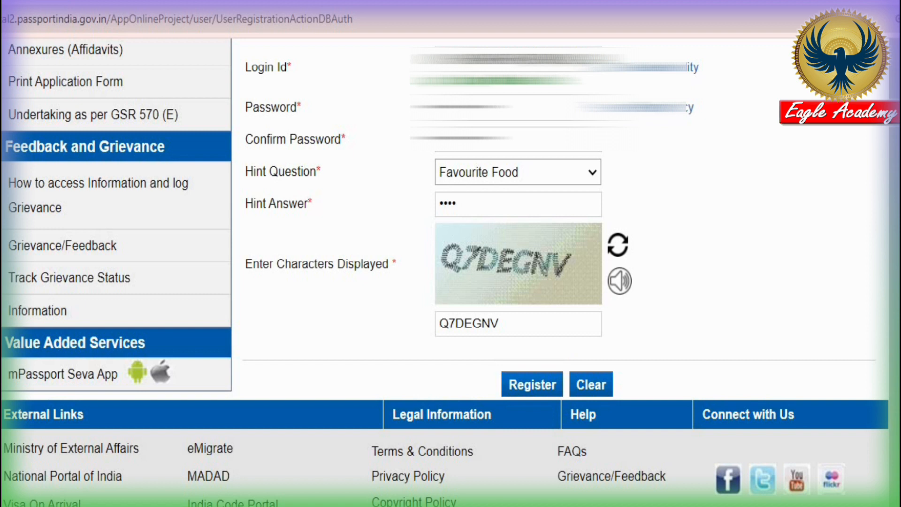
{"action": "scroll", "coordinate": [517, 273], "scroll_direction": "up", "scroll_amount": 7}
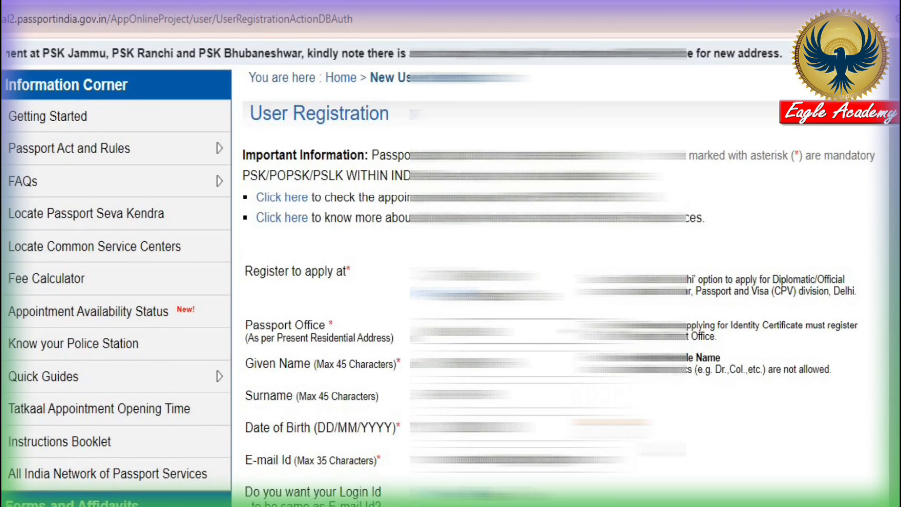
{"action": "scroll", "coordinate": [517, 272], "scroll_direction": "down", "scroll_amount": 3}
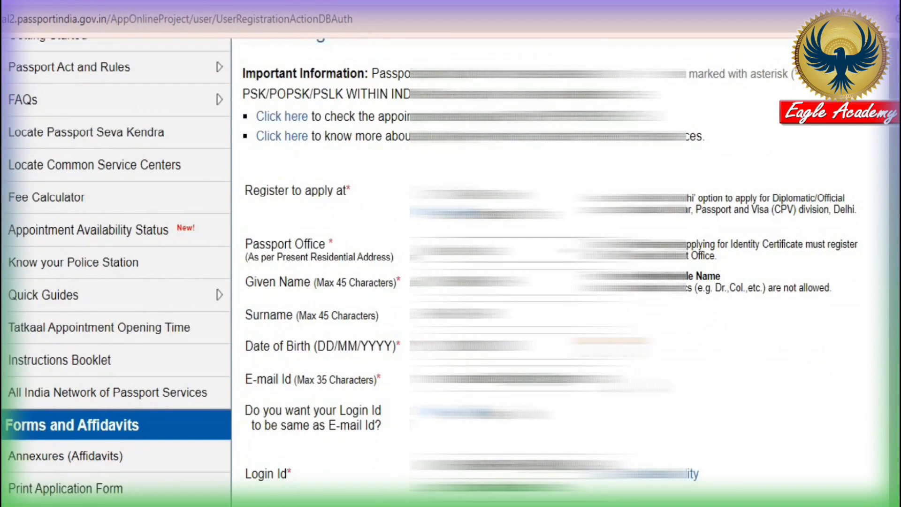
{"action": "scroll", "coordinate": [704, 490], "scroll_direction": "down", "scroll_amount": 6}
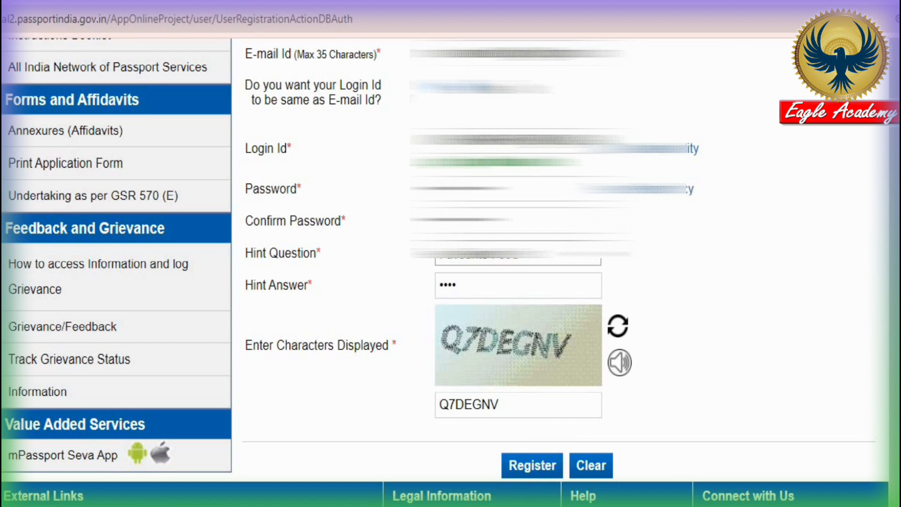
Submit the completed registration form with Register
{"action": "left_click", "coordinate": [539, 470]}
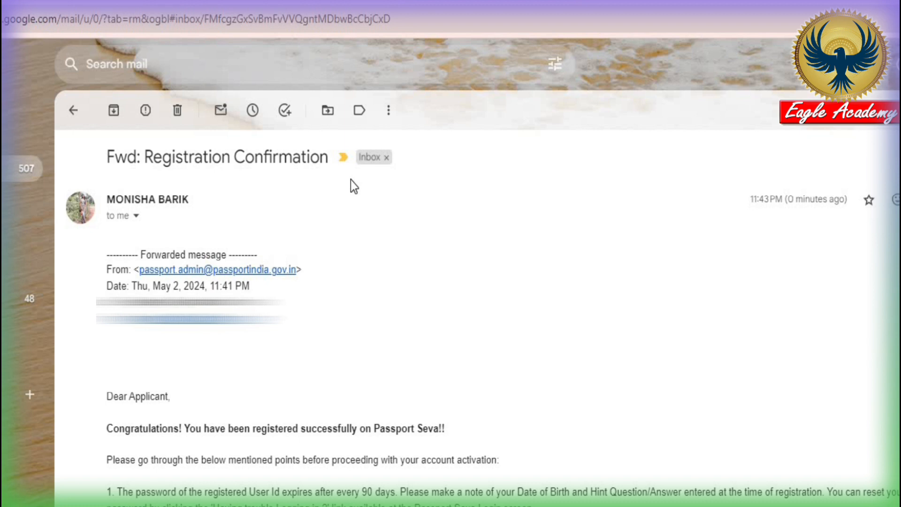
Follow the account activation link in the Registration Confirmation e-mail
{"action": "scroll", "coordinate": [486, 493], "scroll_direction": "down", "scroll_amount": 9}
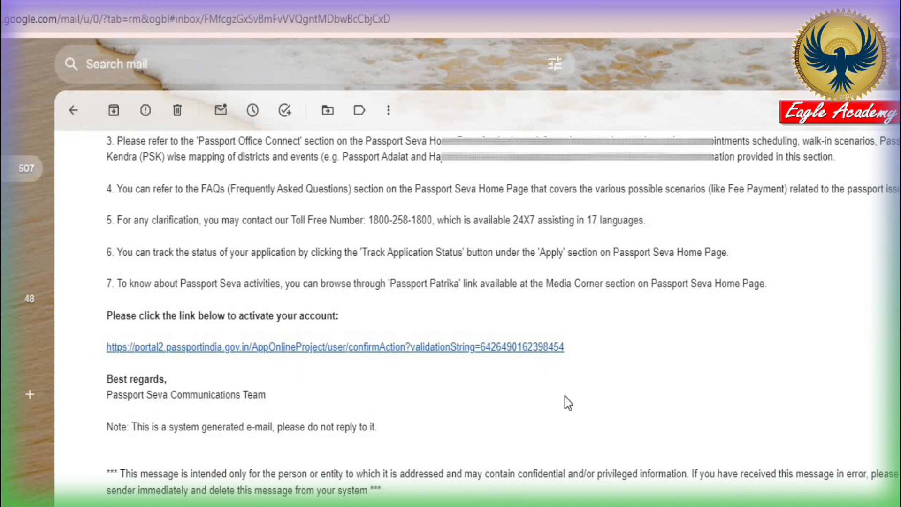
{"action": "left_click", "coordinate": [360, 348]}
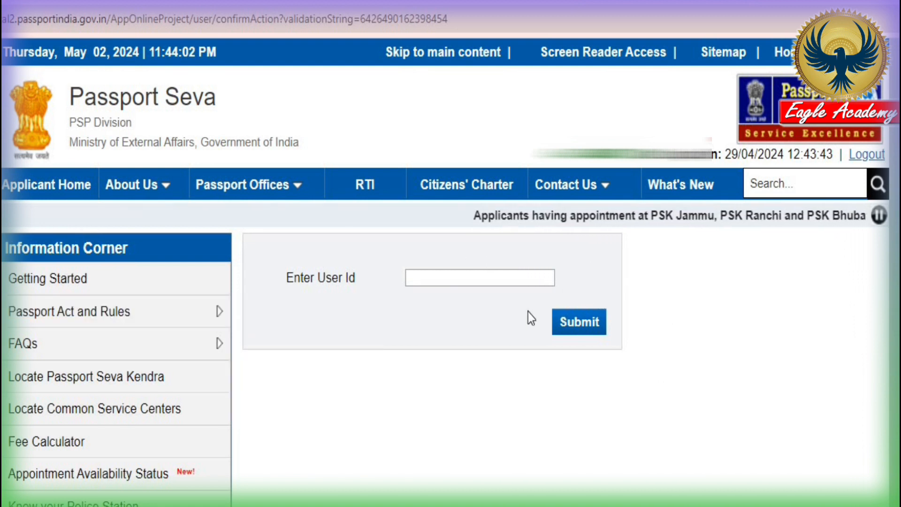
Paste the saved user id to activate the new account, then go to the Login page
{"action": "left_click", "coordinate": [483, 282]}
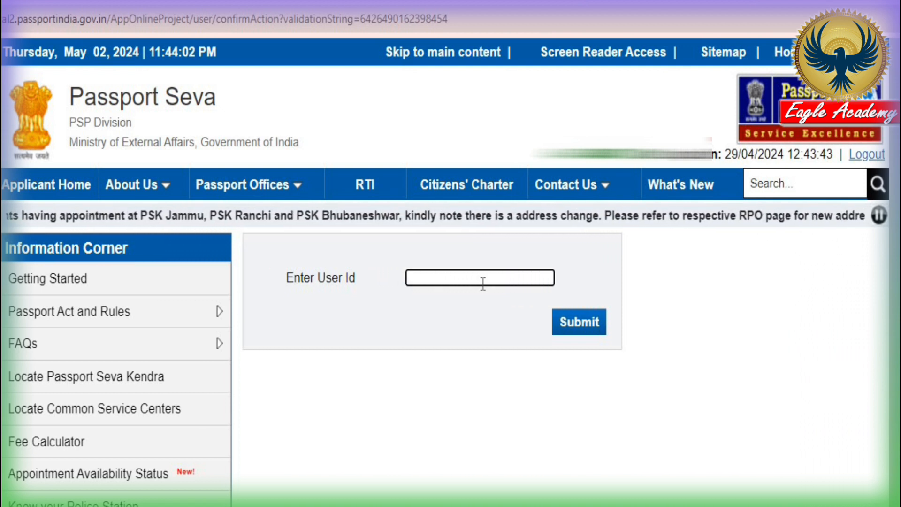
{"action": "key", "text": "ctrl+v"}
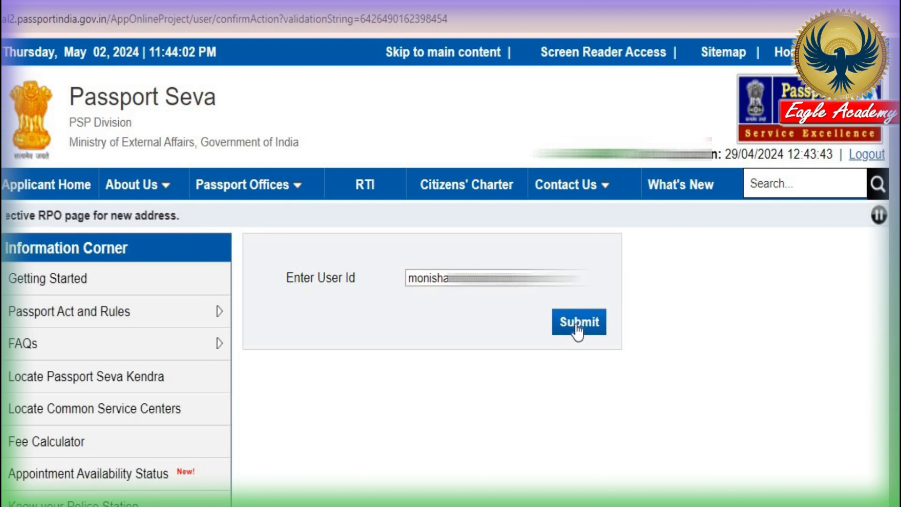
{"action": "left_click", "coordinate": [576, 325]}
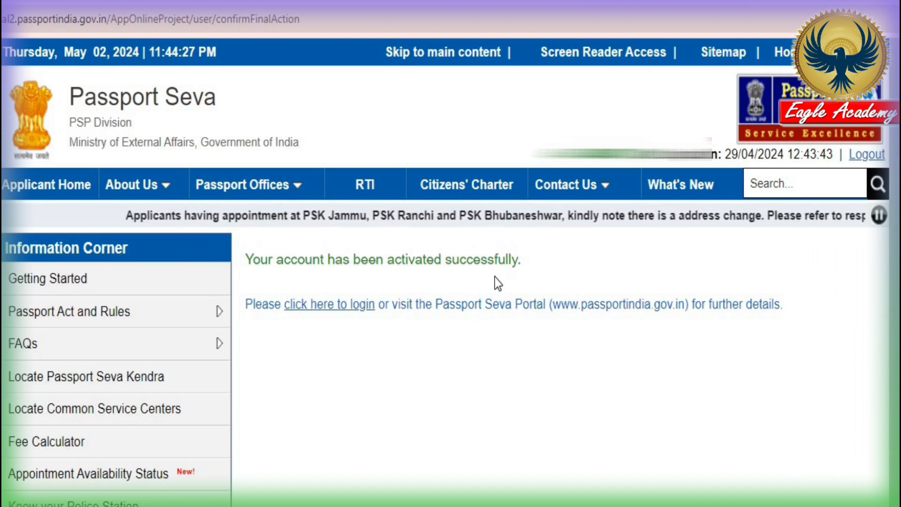
{"action": "left_click", "coordinate": [329, 305]}
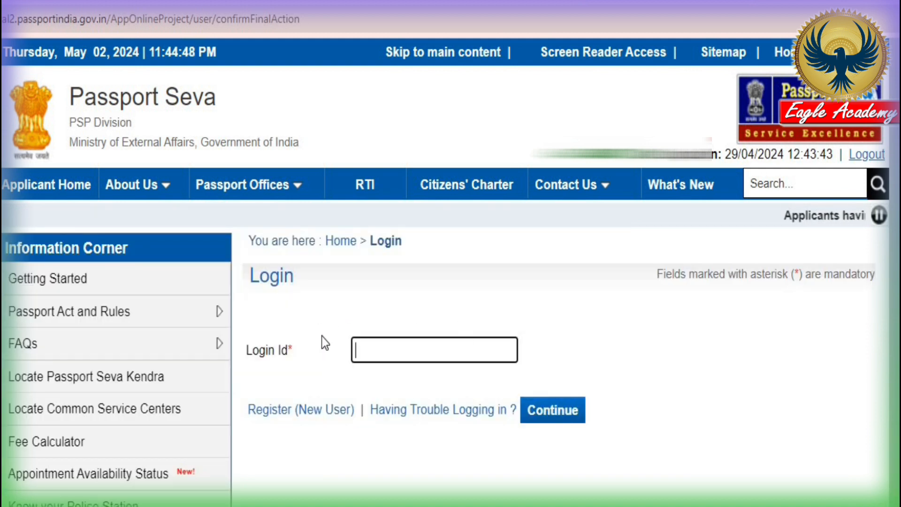
Log in with the saved login id, the account password and the displayed captcha
{"action": "left_click", "coordinate": [419, 352]}
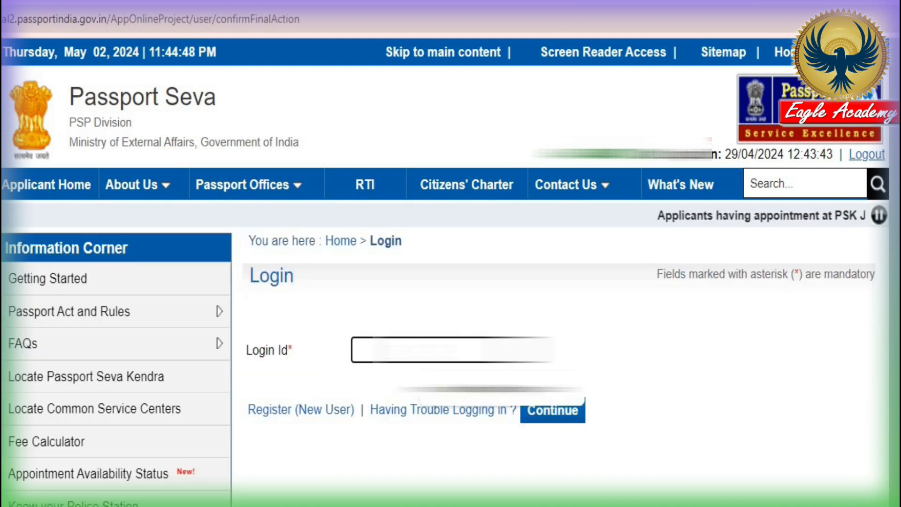
{"action": "left_click", "coordinate": [472, 394]}
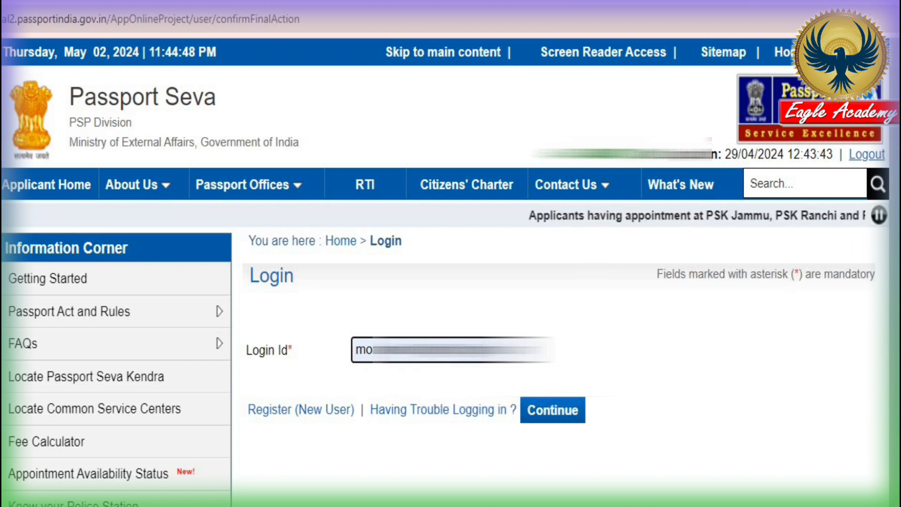
{"action": "left_click", "coordinate": [553, 423]}
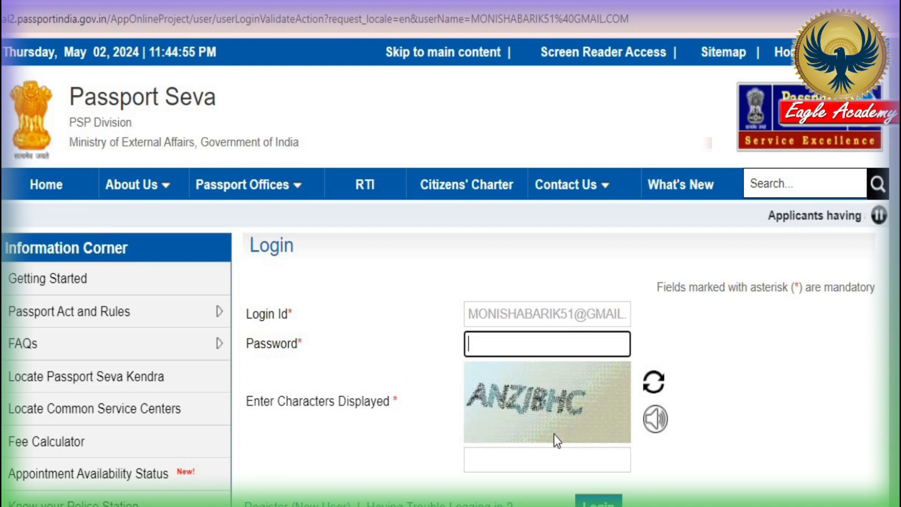
{"action": "scroll", "coordinate": [605, 452], "scroll_direction": "down", "scroll_amount": 2}
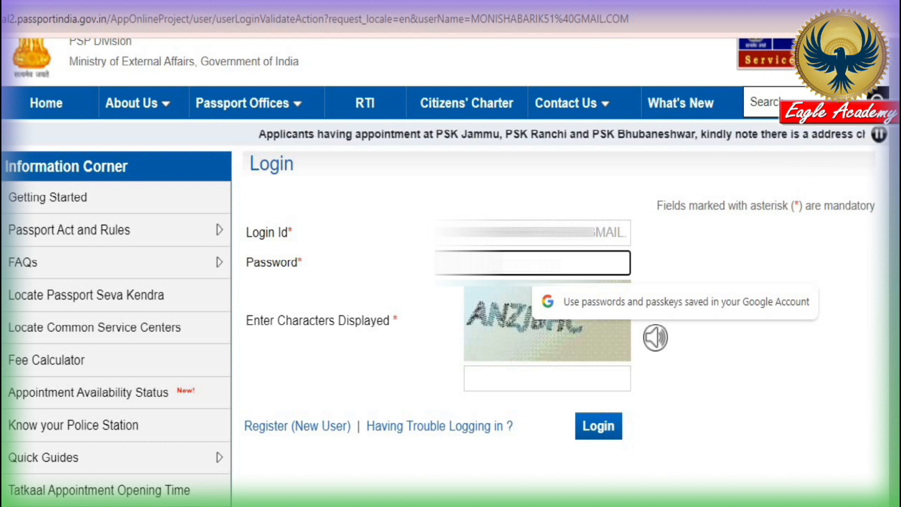
{"action": "left_click", "coordinate": [302, 262]}
{"action": "left_click", "coordinate": [511, 263]}
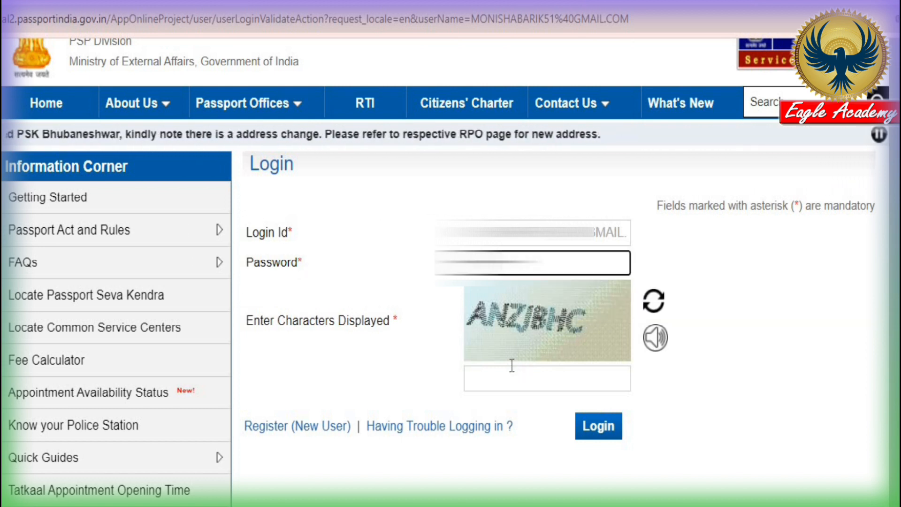
{"action": "left_click", "coordinate": [522, 382]}
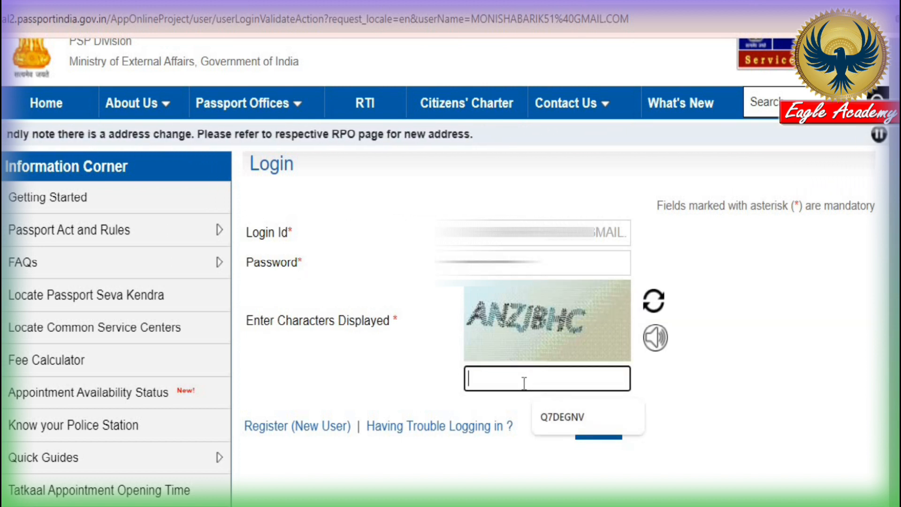
{"action": "type", "text": "ANZJBHC"}
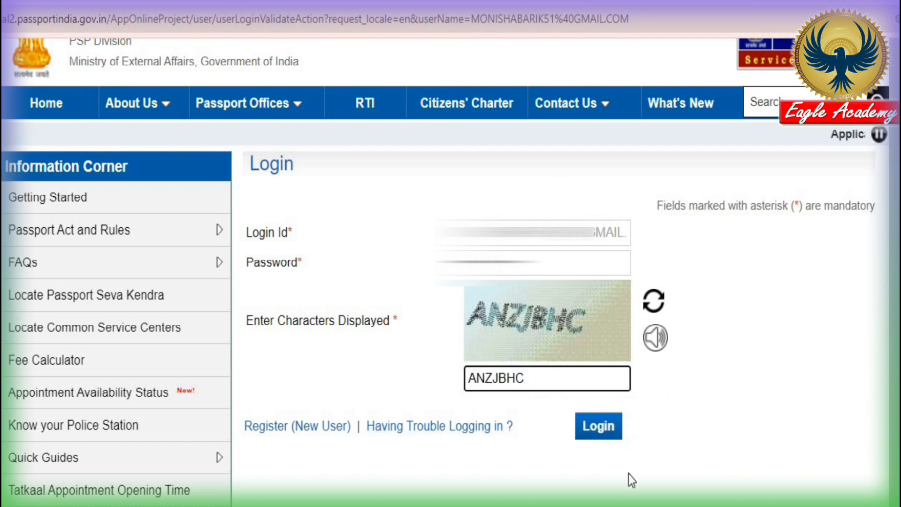
{"action": "left_click", "coordinate": [601, 439]}
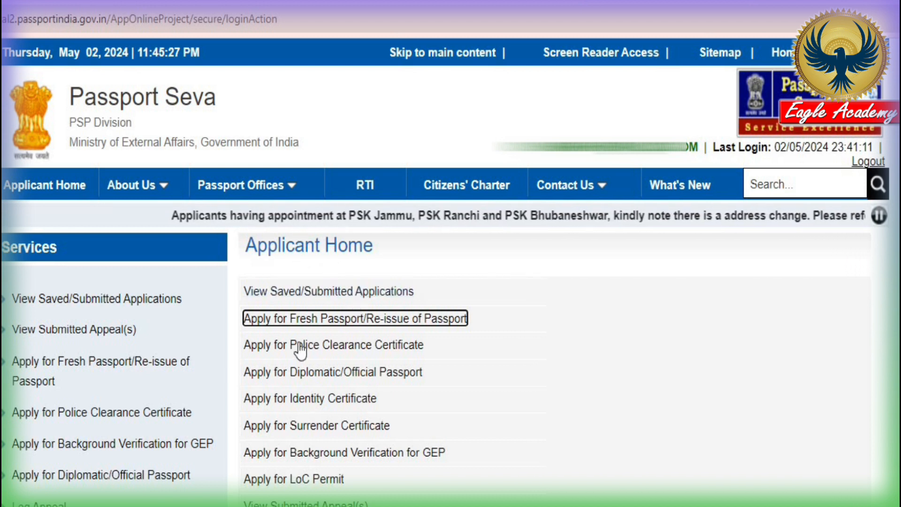
Open Apply for Fresh Passport/Re-issue of Passport and follow its application form link to RPO Selection
{"action": "left_click", "coordinate": [355, 324]}
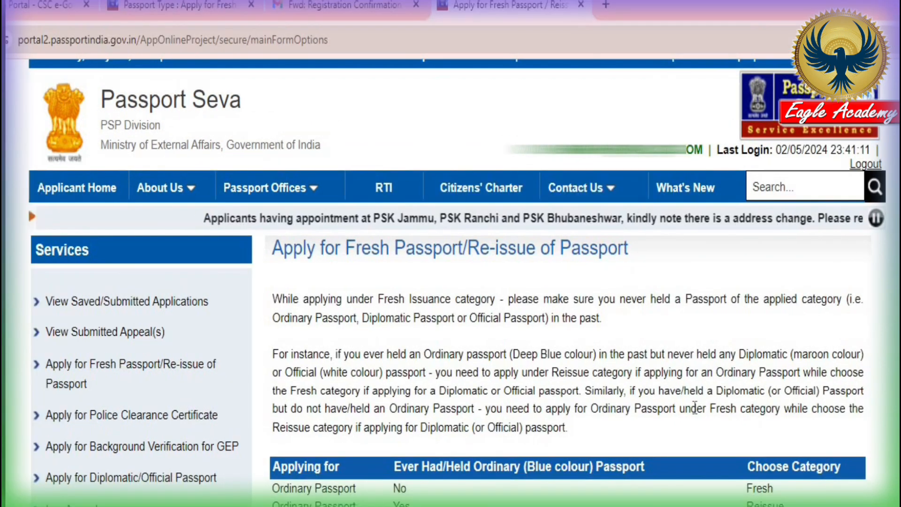
{"action": "scroll", "coordinate": [693, 404], "scroll_direction": "down", "scroll_amount": 5}
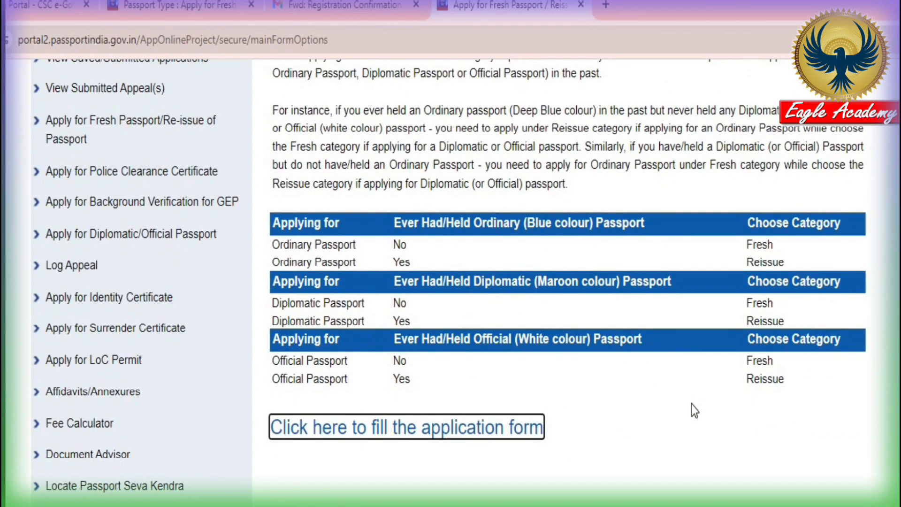
{"action": "scroll", "coordinate": [690, 403], "scroll_direction": "down", "scroll_amount": 2}
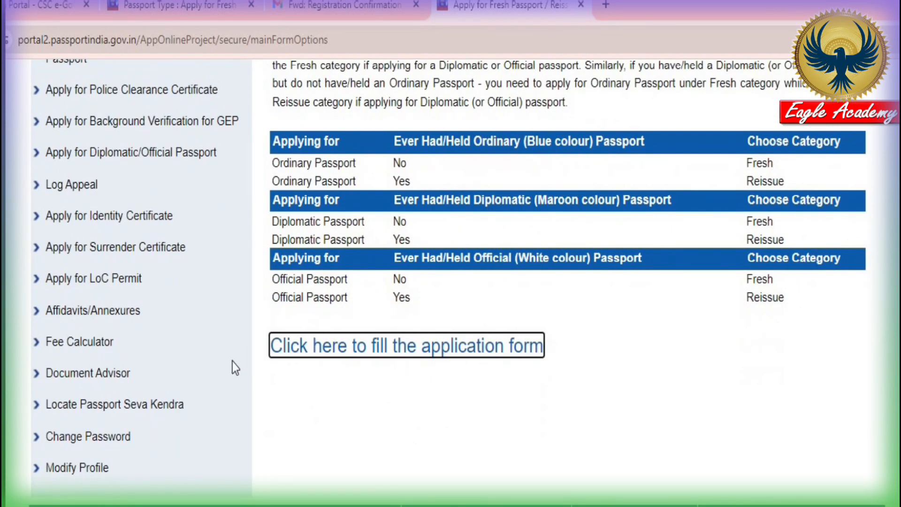
{"action": "left_click", "coordinate": [402, 359]}
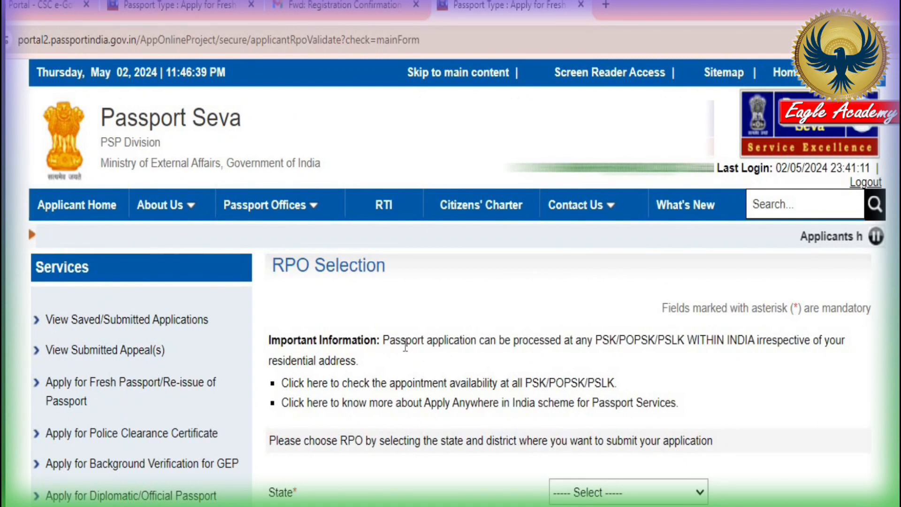
Choose West Bengal as the state and open the district list on RPO Selection
{"action": "scroll", "coordinate": [785, 472], "scroll_direction": "down", "scroll_amount": 4}
{"action": "left_click", "coordinate": [615, 331]}
{"action": "scroll", "coordinate": [625, 422], "scroll_direction": "down", "scroll_amount": 5}
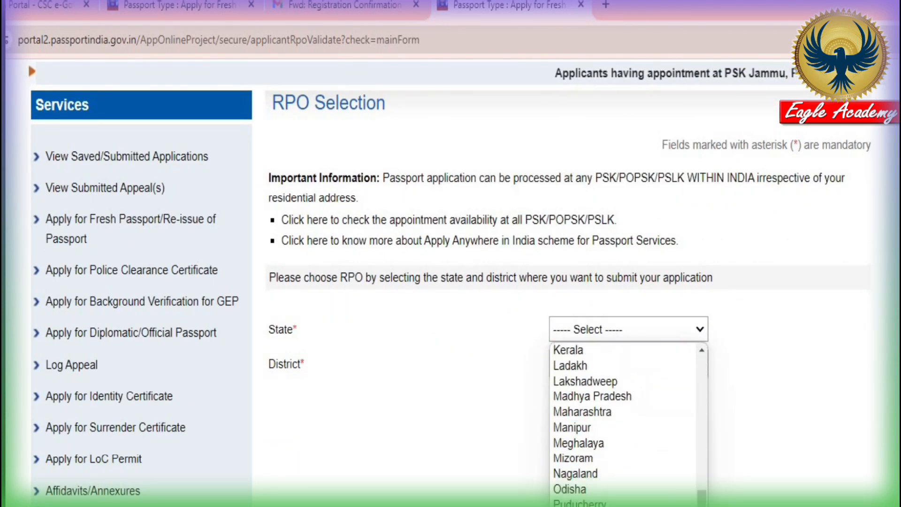
{"action": "left_click", "coordinate": [592, 505]}
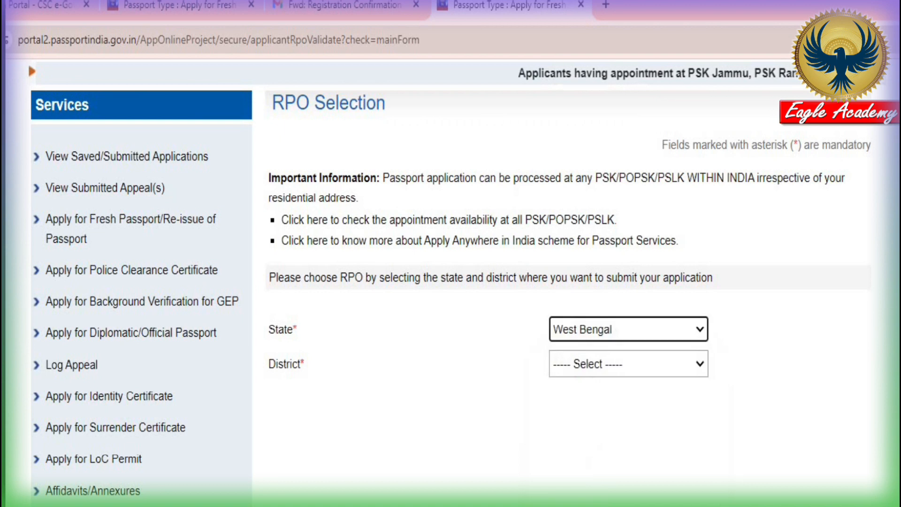
{"action": "left_click", "coordinate": [613, 369]}
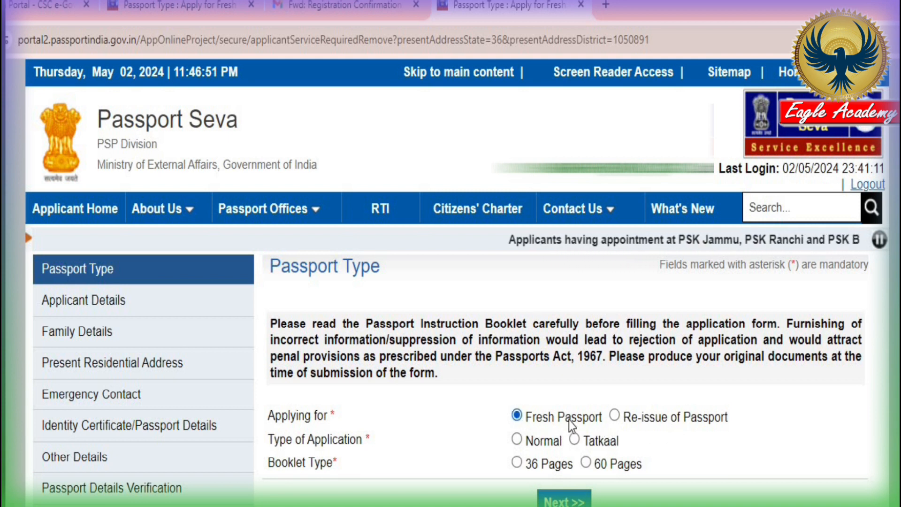
Keep Fresh Passport, Normal type and 36 pages selected, and continue to Applicant Details
{"action": "left_click", "coordinate": [614, 417]}
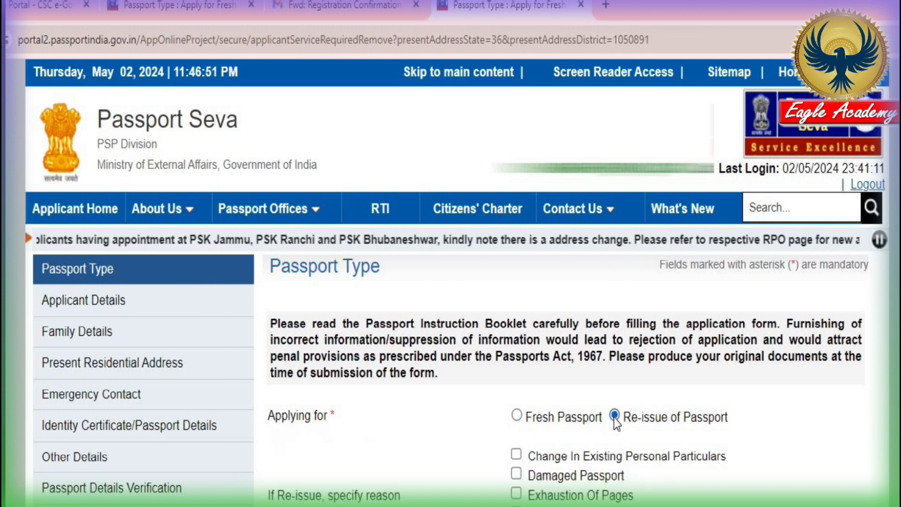
{"action": "left_click", "coordinate": [519, 418]}
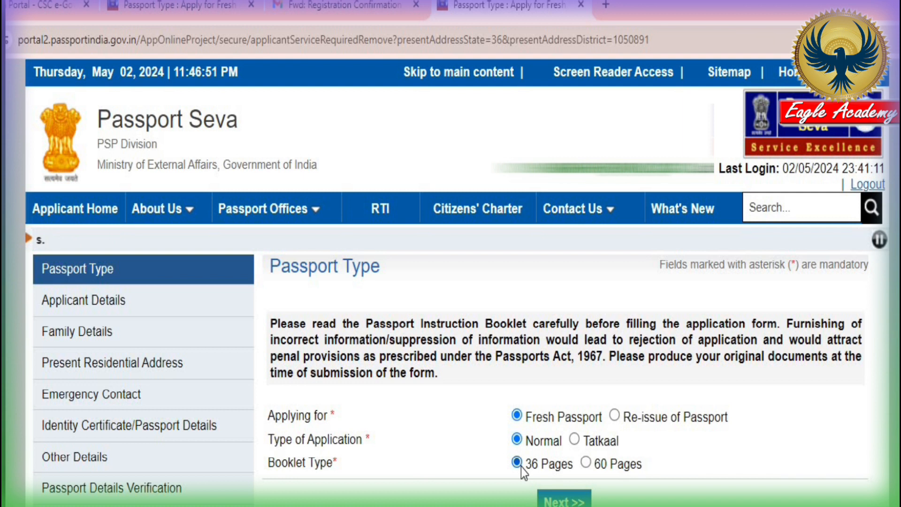
{"action": "scroll", "coordinate": [589, 463], "scroll_direction": "down", "scroll_amount": 3}
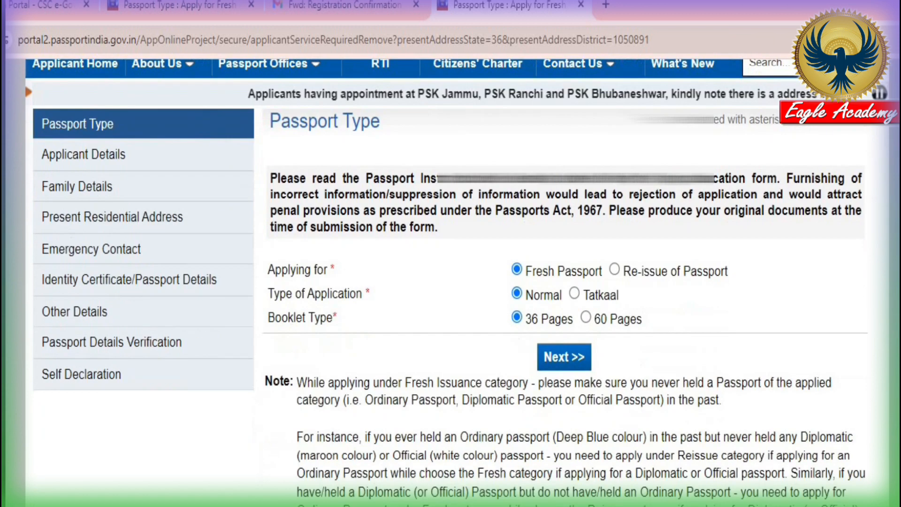
{"action": "left_click", "coordinate": [562, 349]}
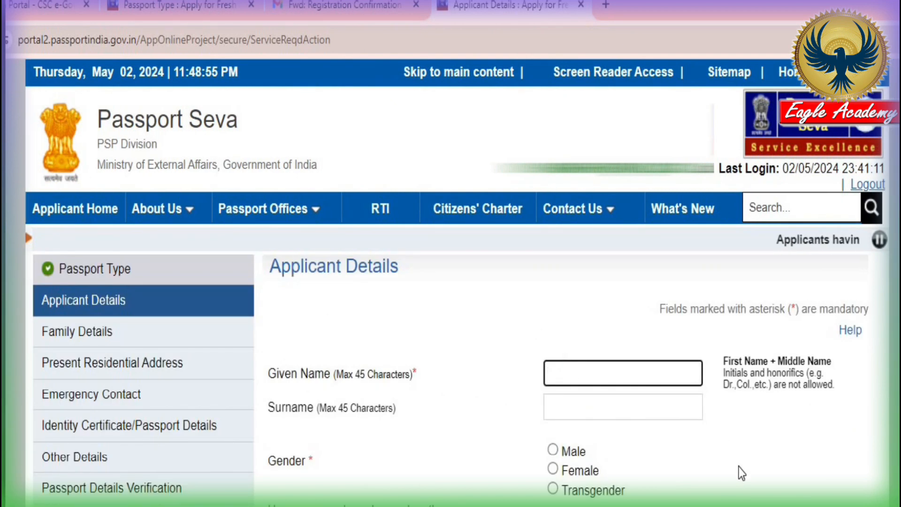
Fill the Given Name and Surname boxes from the browser's saved autofill suggestions
{"action": "scroll", "coordinate": [740, 468], "scroll_direction": "down", "scroll_amount": 2}
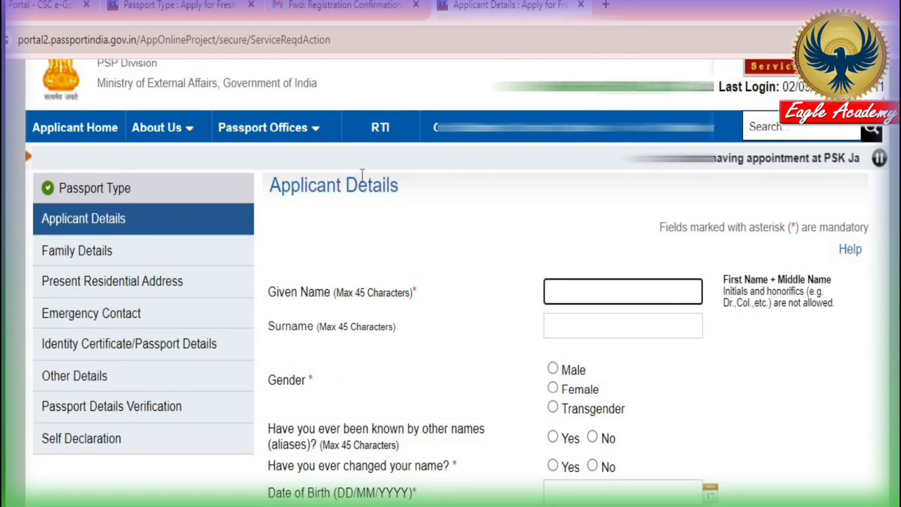
{"action": "scroll", "coordinate": [838, 451], "scroll_direction": "down", "scroll_amount": 15}
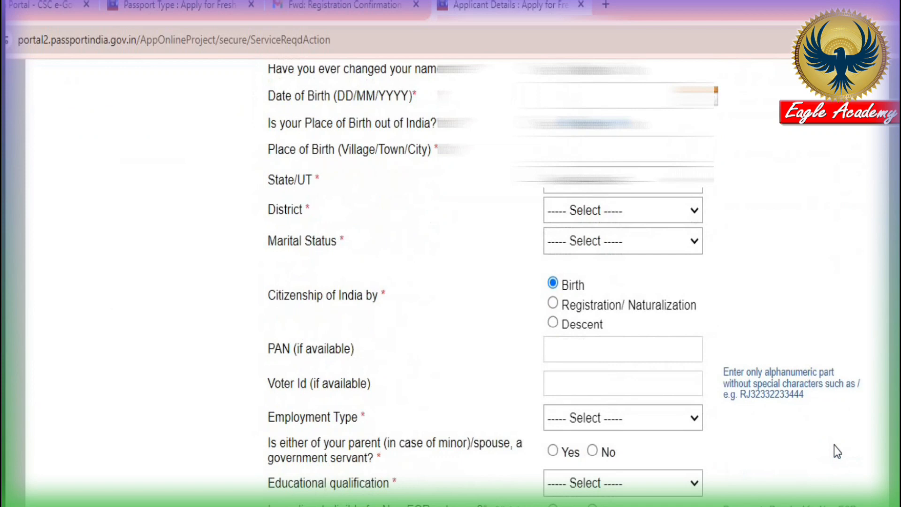
{"action": "scroll", "coordinate": [827, 443], "scroll_direction": "up", "scroll_amount": 15}
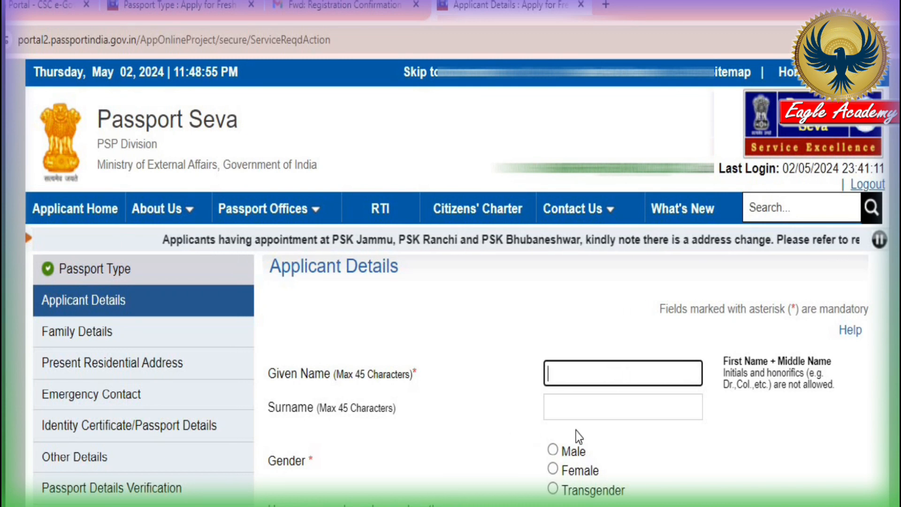
{"action": "left_click", "coordinate": [620, 411]}
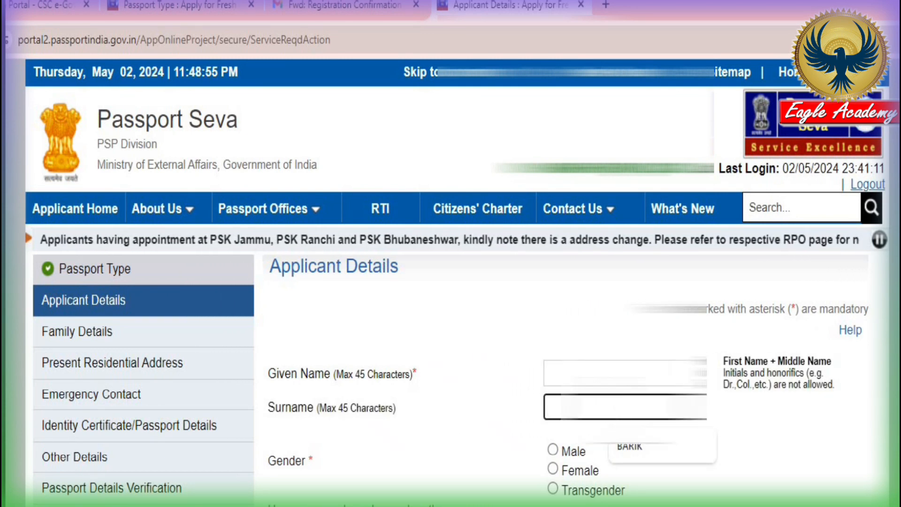
{"action": "left_click", "coordinate": [619, 375]}
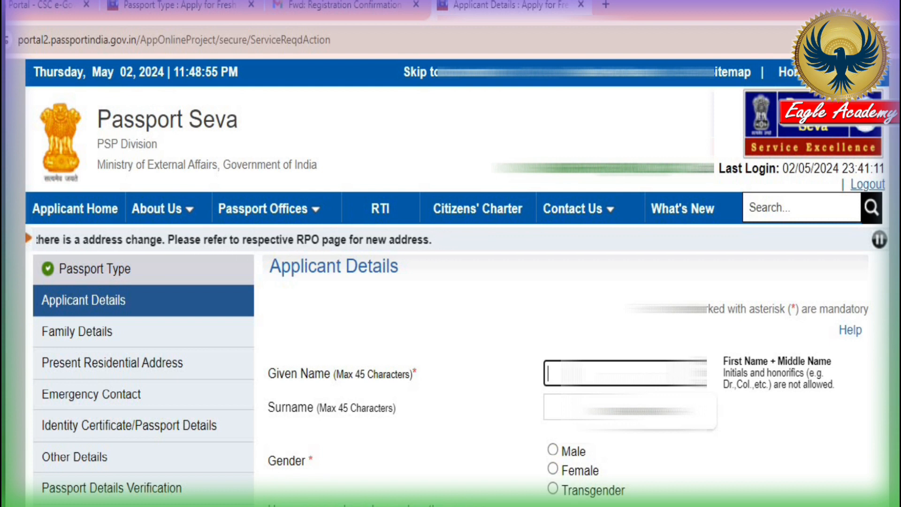
{"action": "left_click", "coordinate": [559, 407]}
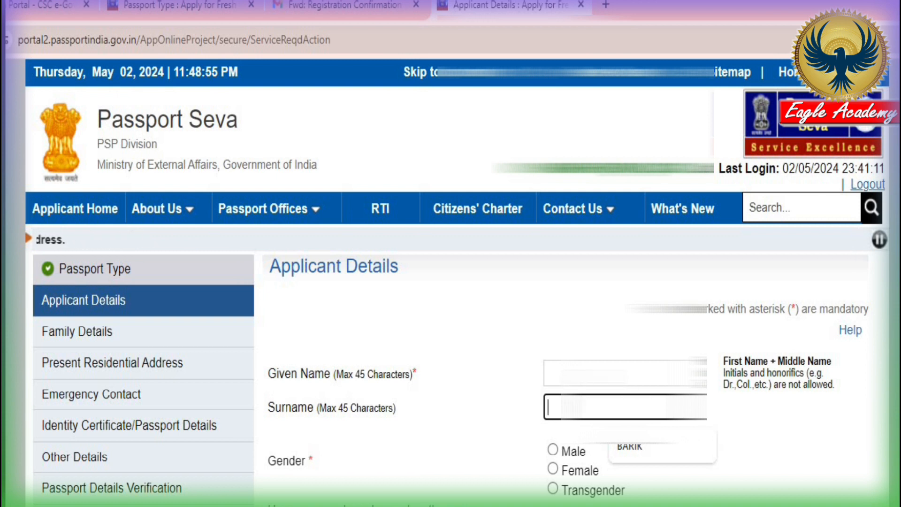
{"action": "left_click", "coordinate": [611, 373]}
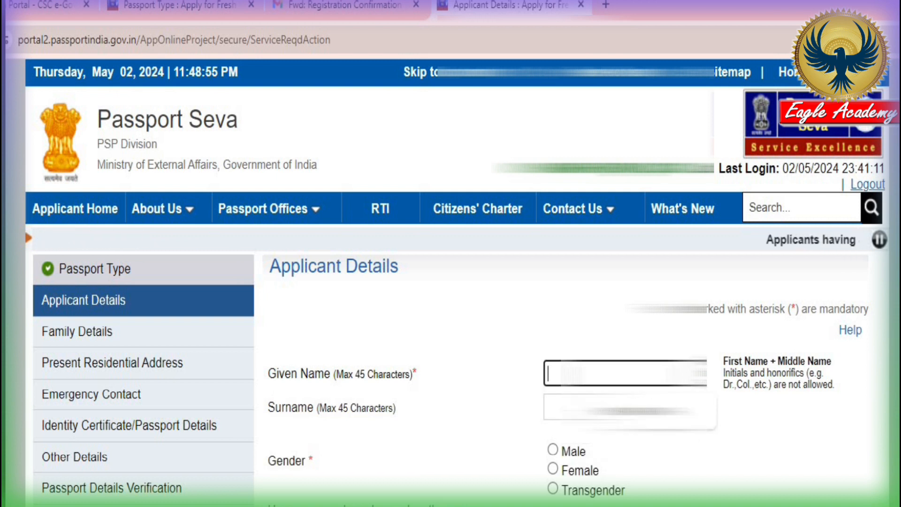
{"action": "left_click", "coordinate": [610, 407]}
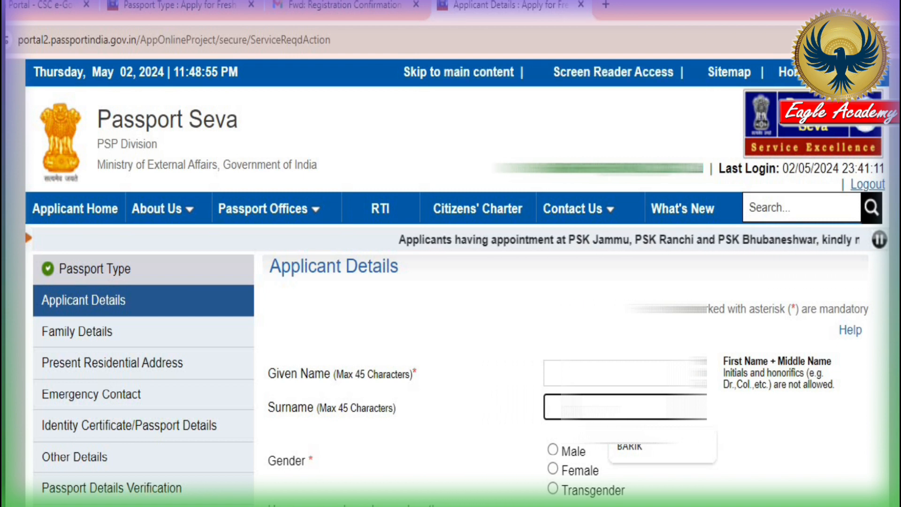
{"action": "left_click", "coordinate": [610, 373]}
{"action": "left_click", "coordinate": [629, 413]}
{"action": "left_click", "coordinate": [622, 407]}
{"action": "left_click", "coordinate": [629, 446]}
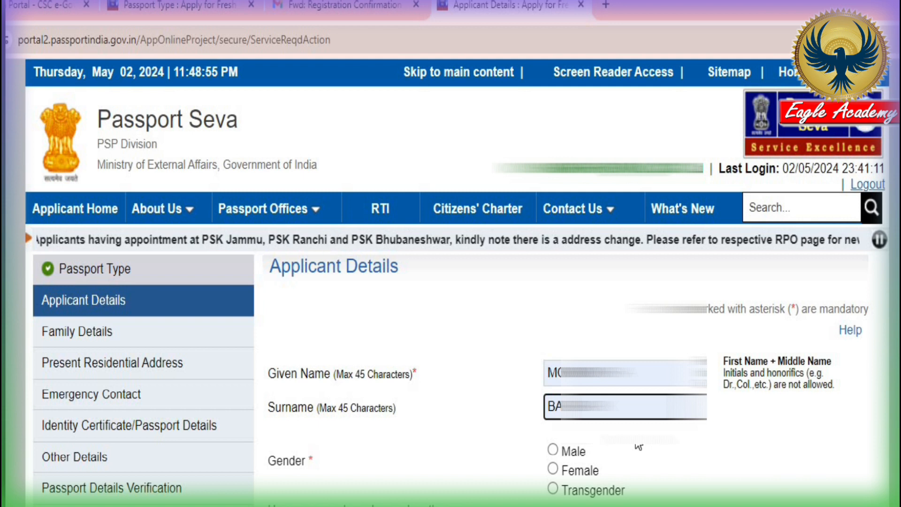
{"action": "scroll", "coordinate": [620, 448], "scroll_direction": "down", "scroll_amount": 2}
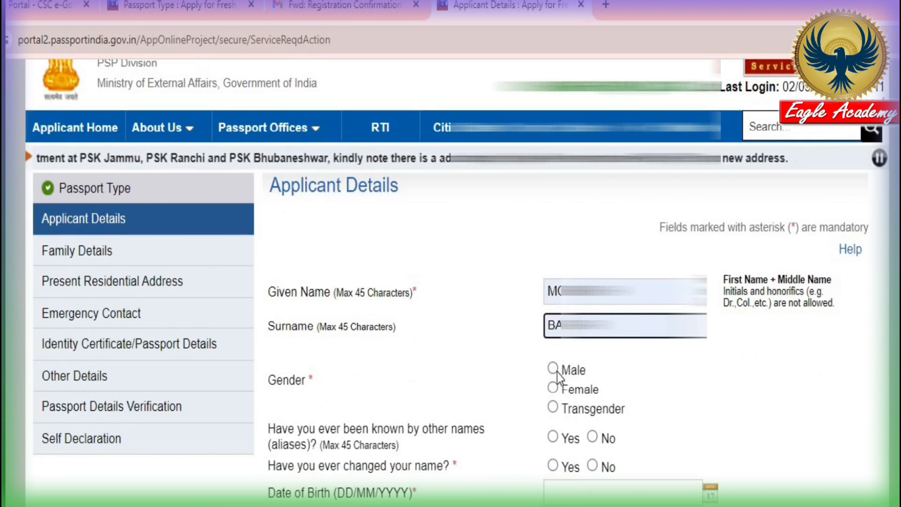
Set gender to Female, answer No to other names and name change, and paste the date of birth
{"action": "left_click", "coordinate": [553, 388]}
{"action": "scroll", "coordinate": [555, 390], "scroll_direction": "down", "scroll_amount": 5}
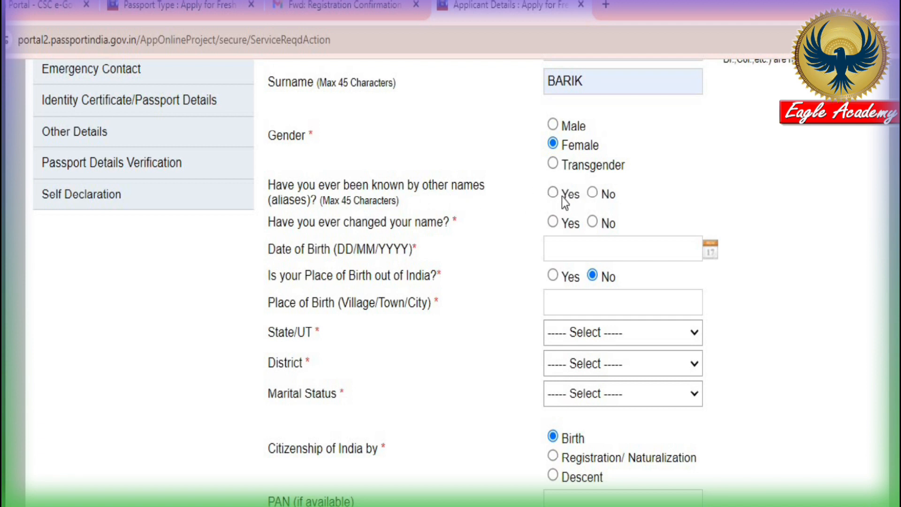
{"action": "left_click", "coordinate": [593, 193]}
{"action": "left_click", "coordinate": [592, 222]}
{"action": "left_click", "coordinate": [625, 250]}
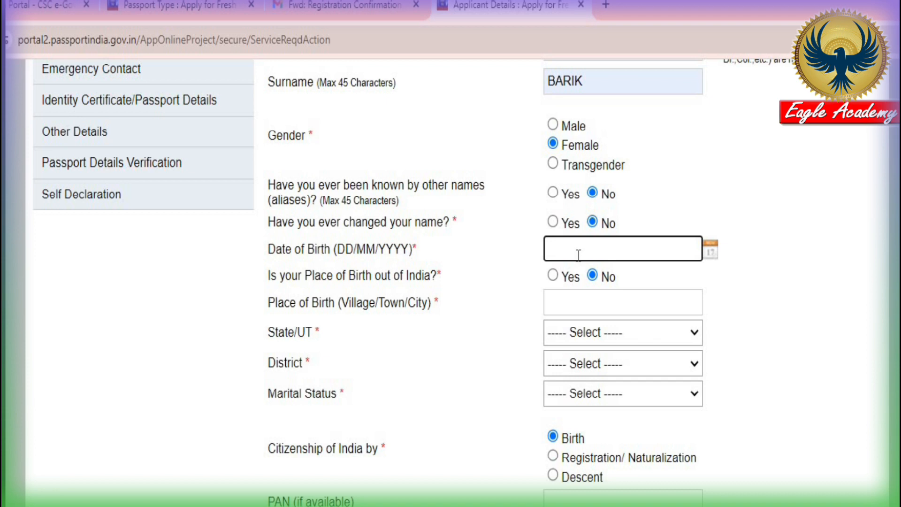
Mark the place of birth as within India, enter the town, and choose West Bengal and Jhargram
{"action": "left_click", "coordinate": [553, 276]}
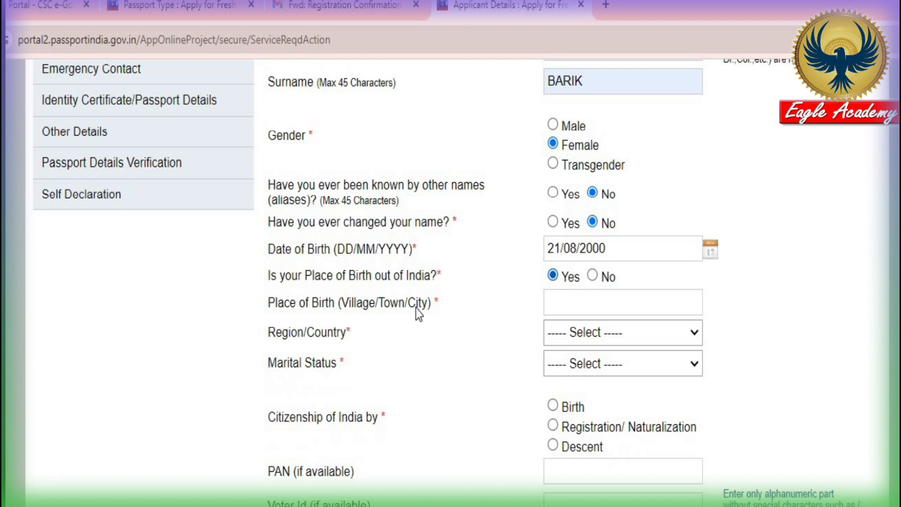
{"action": "left_click", "coordinate": [574, 302]}
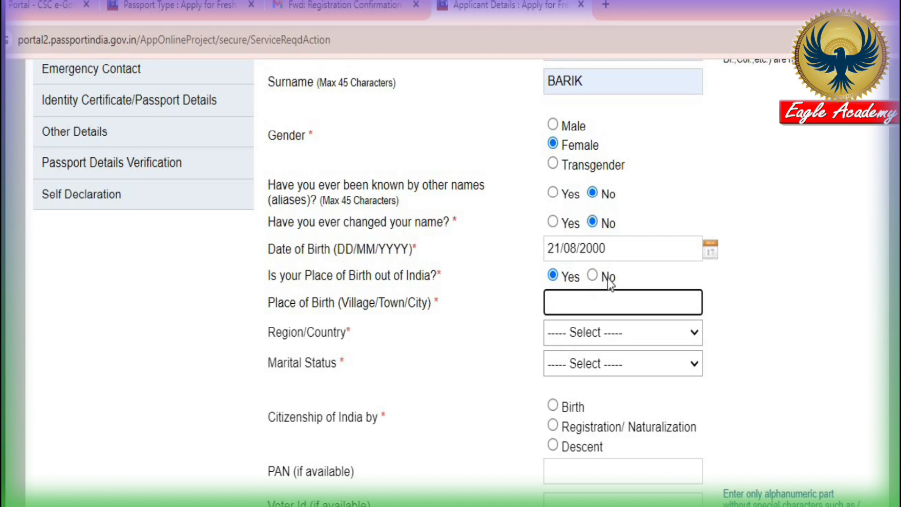
{"action": "left_click", "coordinate": [593, 277]}
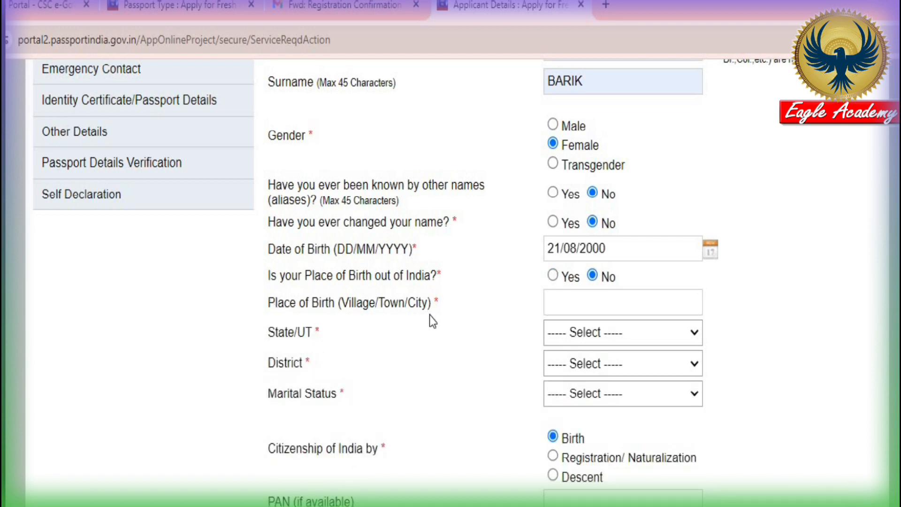
{"action": "left_click", "coordinate": [577, 304]}
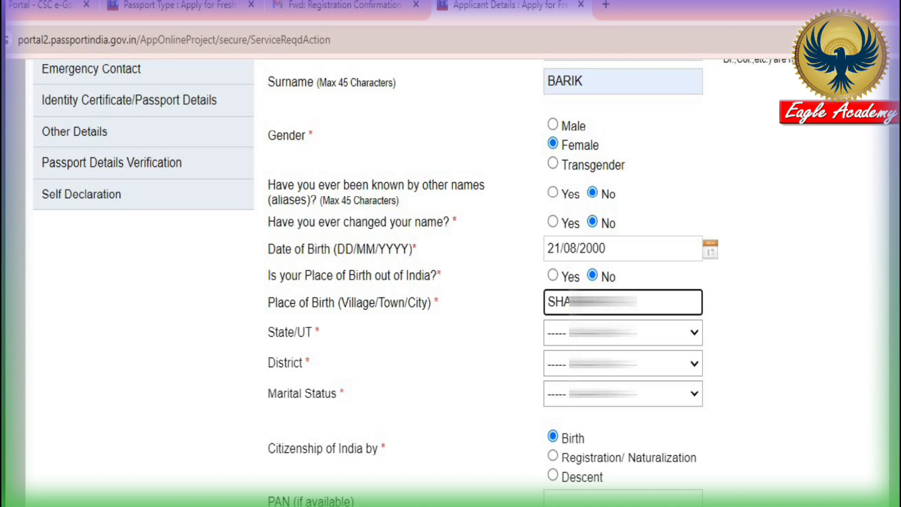
{"action": "left_click", "coordinate": [549, 337]}
{"action": "scroll", "coordinate": [599, 439], "scroll_direction": "down", "scroll_amount": 5}
{"action": "left_click", "coordinate": [571, 505]}
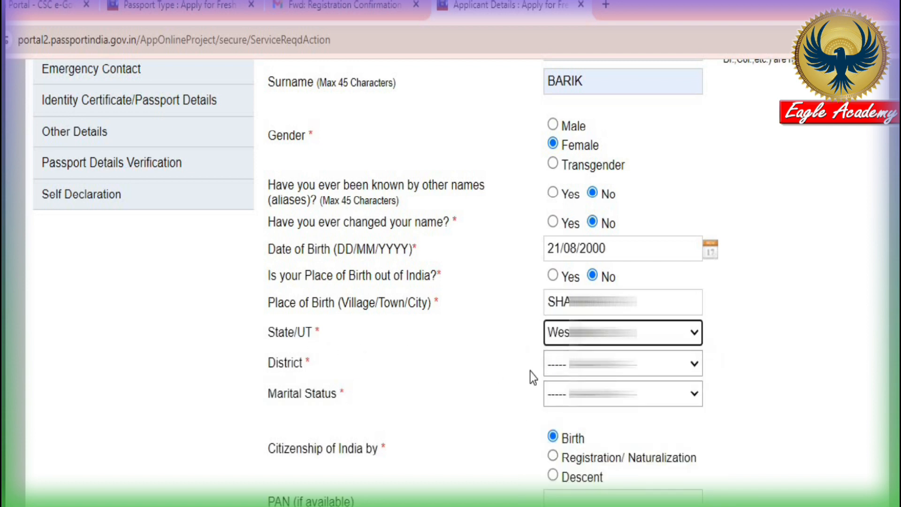
{"action": "left_click", "coordinate": [576, 366]}
{"action": "scroll", "coordinate": [584, 180], "scroll_direction": "down", "scroll_amount": 5}
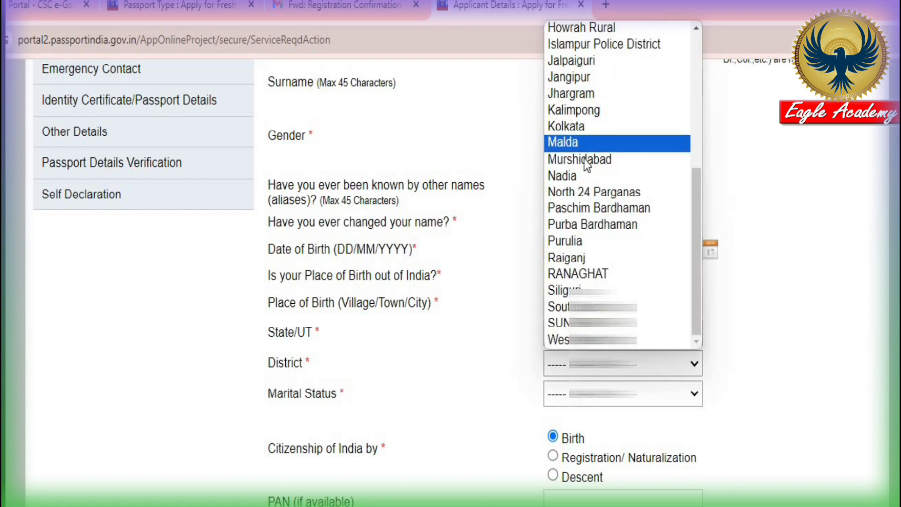
{"action": "left_click", "coordinate": [581, 94]}
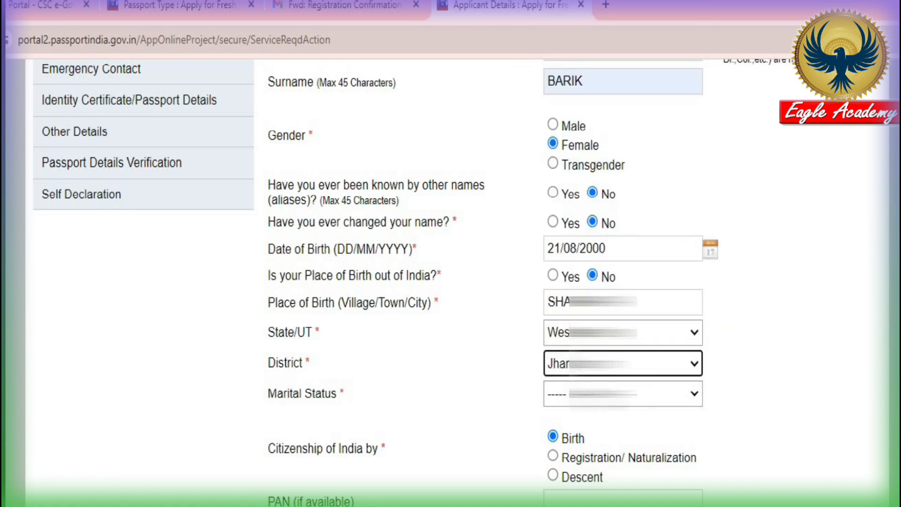
Set the applicant's marital status to Single
{"action": "left_click", "coordinate": [593, 395]}
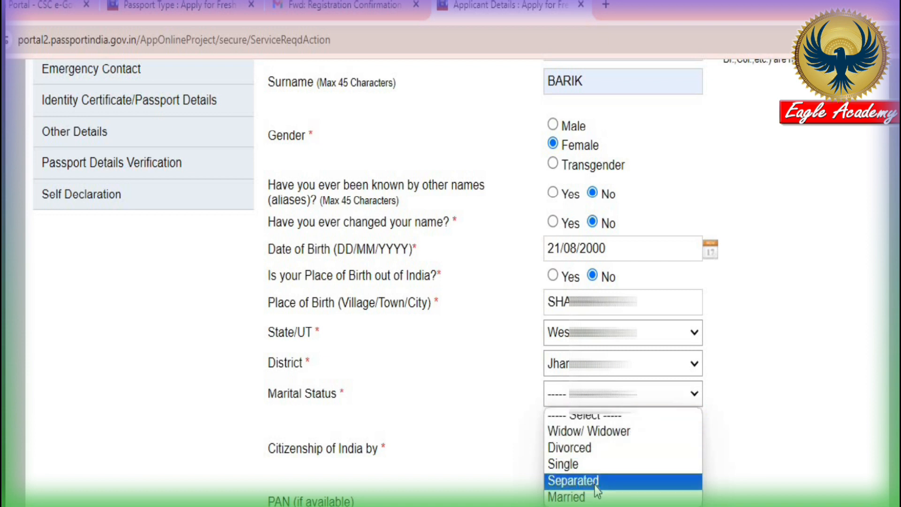
{"action": "left_click", "coordinate": [570, 476]}
{"action": "left_click", "coordinate": [593, 394]}
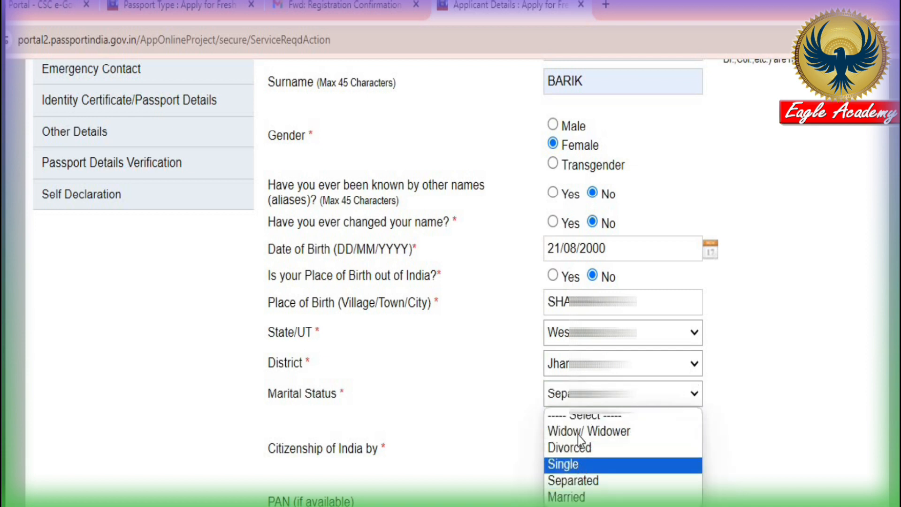
{"action": "left_click", "coordinate": [573, 463]}
{"action": "scroll", "coordinate": [295, 232], "scroll_direction": "down", "scroll_amount": 5}
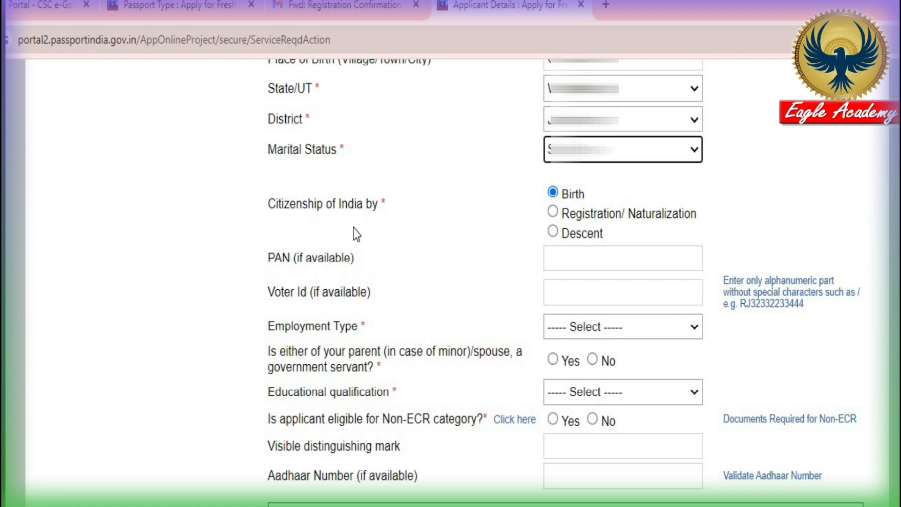
{"action": "left_click", "coordinate": [553, 193]}
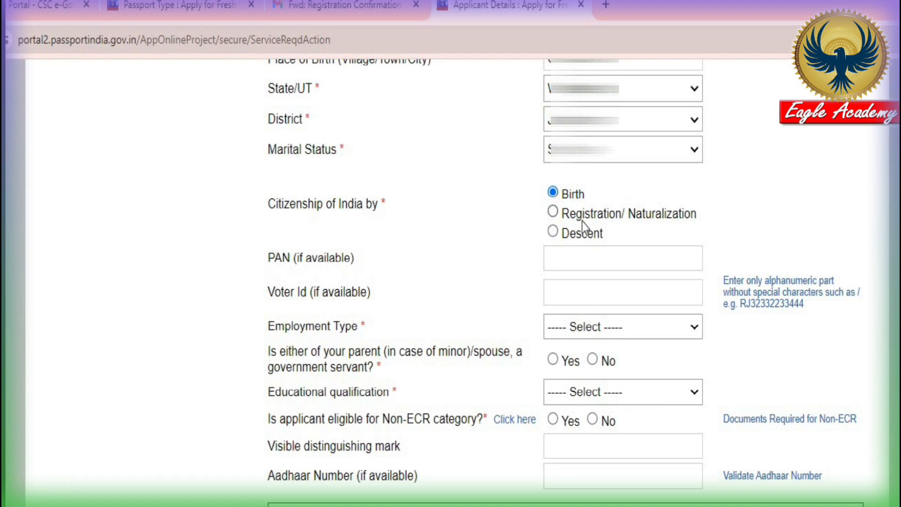
{"action": "left_click", "coordinate": [553, 212]}
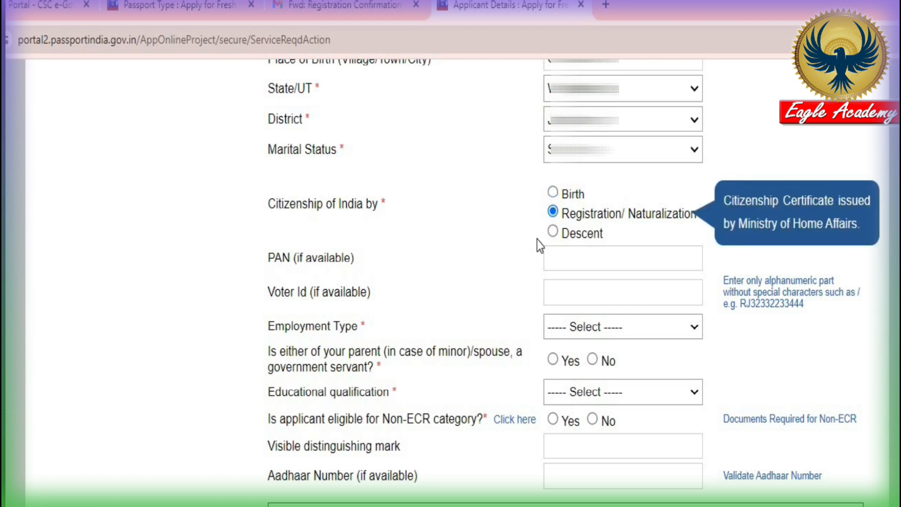
{"action": "left_click", "coordinate": [553, 232]}
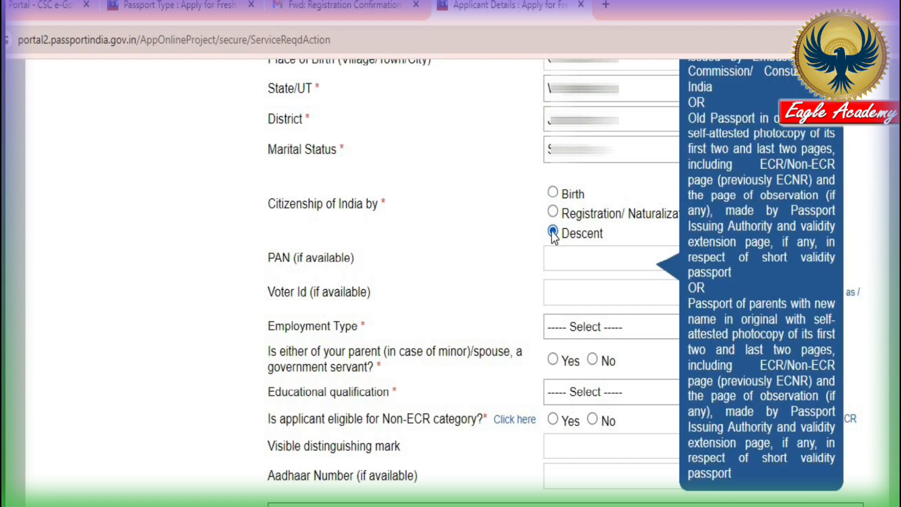
{"action": "left_click", "coordinate": [552, 193]}
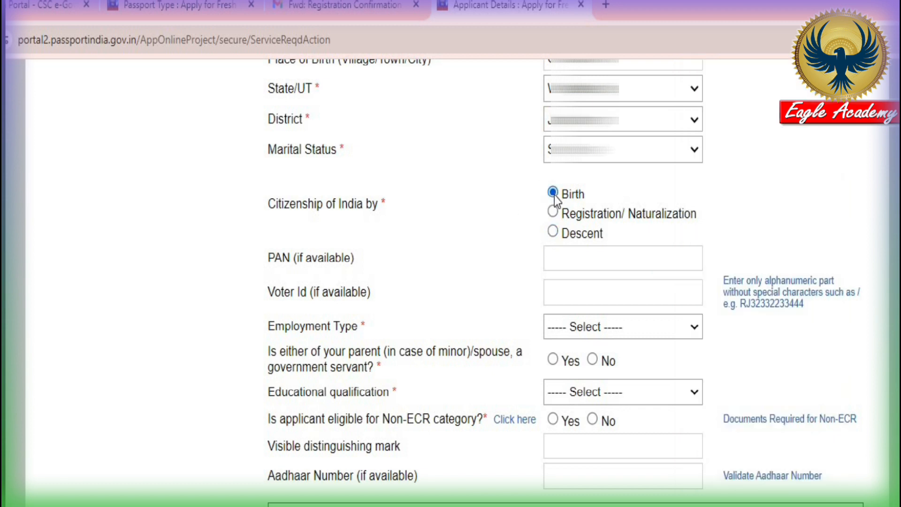
{"action": "scroll", "coordinate": [559, 226], "scroll_direction": "down", "scroll_amount": 2}
{"action": "left_click", "coordinate": [591, 181]}
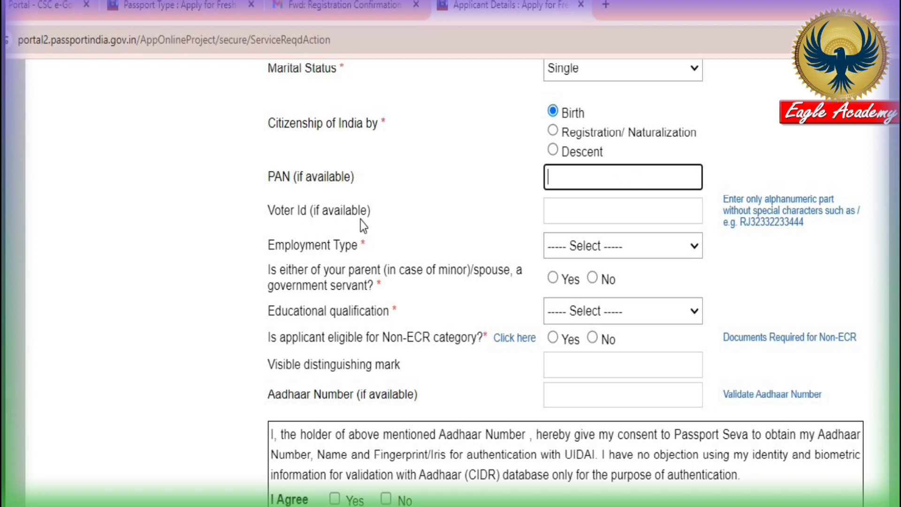
Choose Others as Employment Type and answer No to the parent/spouse government-servant question
{"action": "left_click", "coordinate": [588, 215]}
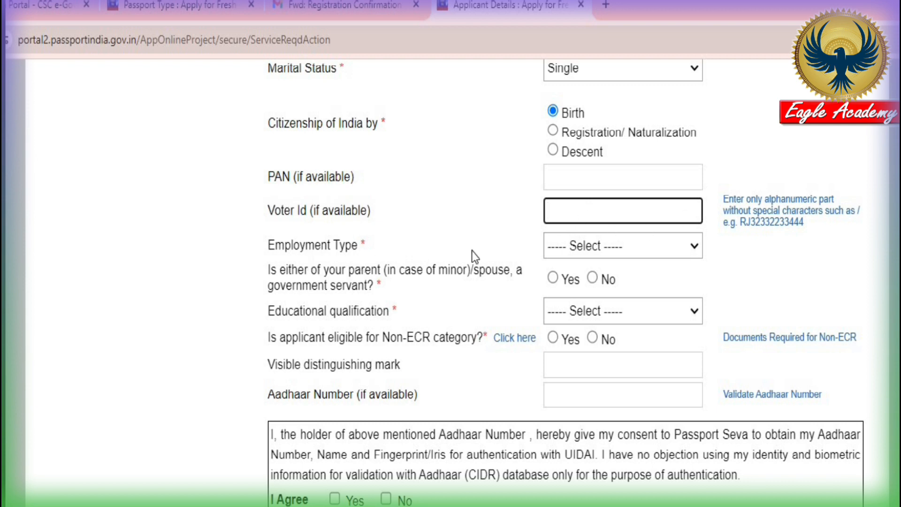
{"action": "left_click", "coordinate": [595, 245]}
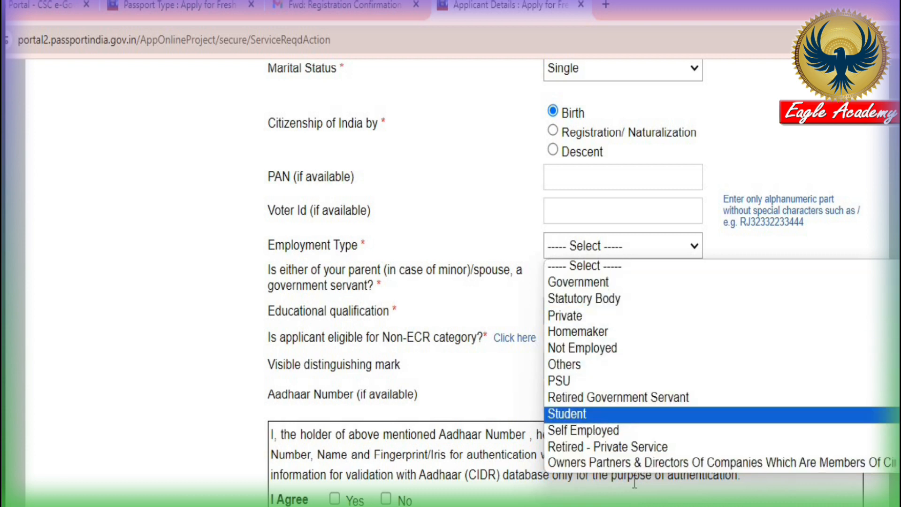
{"action": "left_click", "coordinate": [585, 364]}
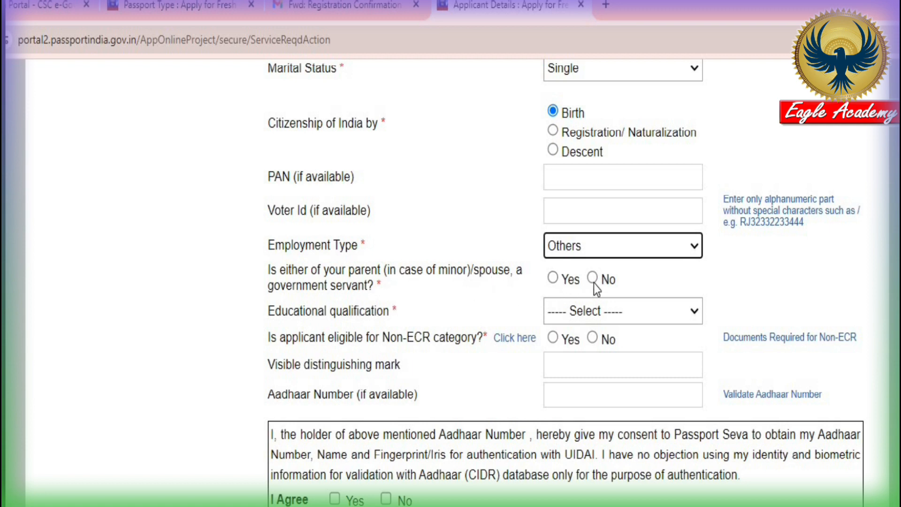
{"action": "left_click", "coordinate": [553, 278]}
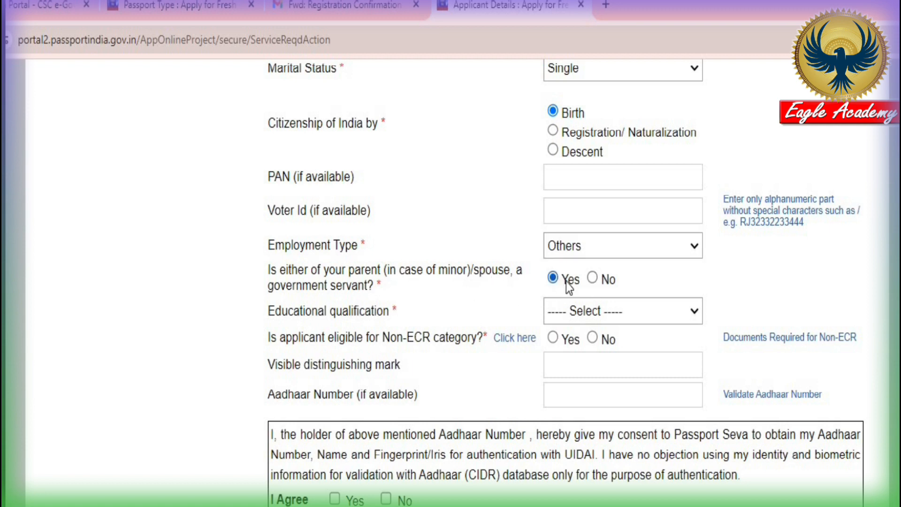
{"action": "left_click", "coordinate": [593, 278]}
{"action": "scroll", "coordinate": [553, 164], "scroll_direction": "down", "scroll_amount": 3}
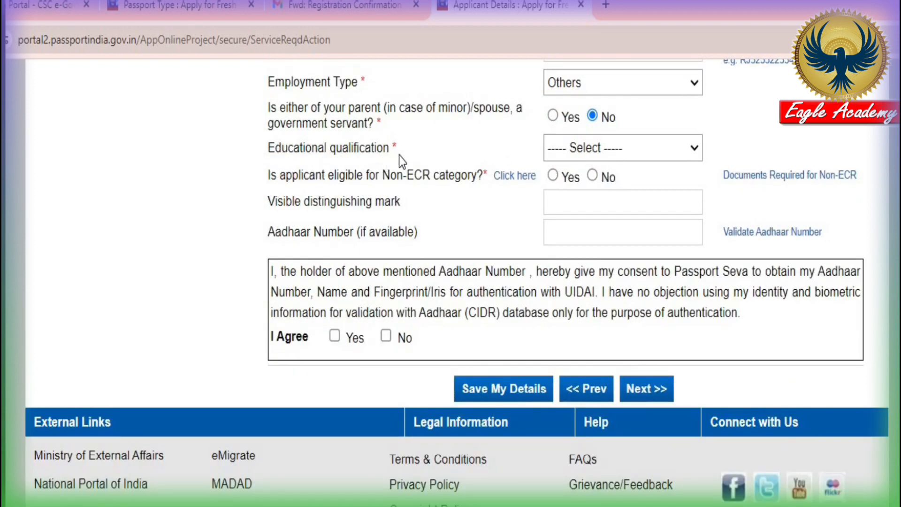
Select Graduate And Above as educational qualification so Non-ECR eligibility becomes Yes
{"action": "left_click", "coordinate": [599, 151]}
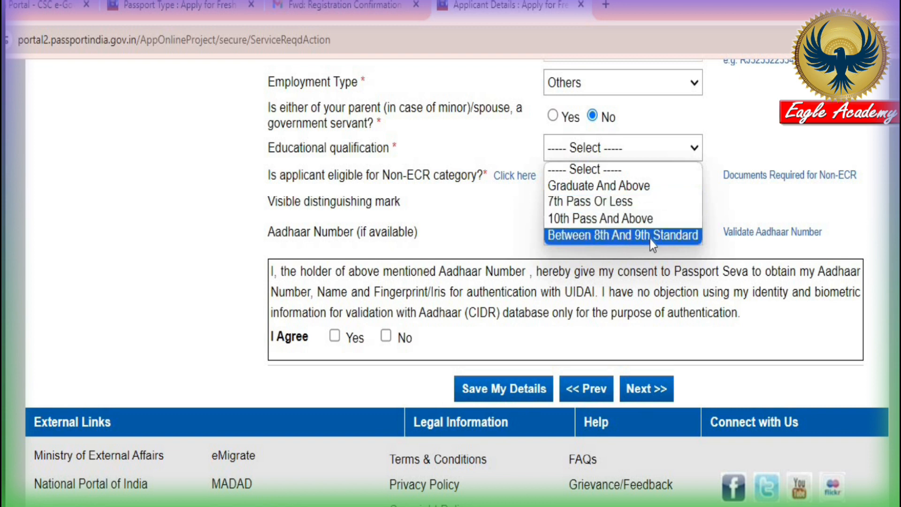
{"action": "left_click", "coordinate": [612, 202]}
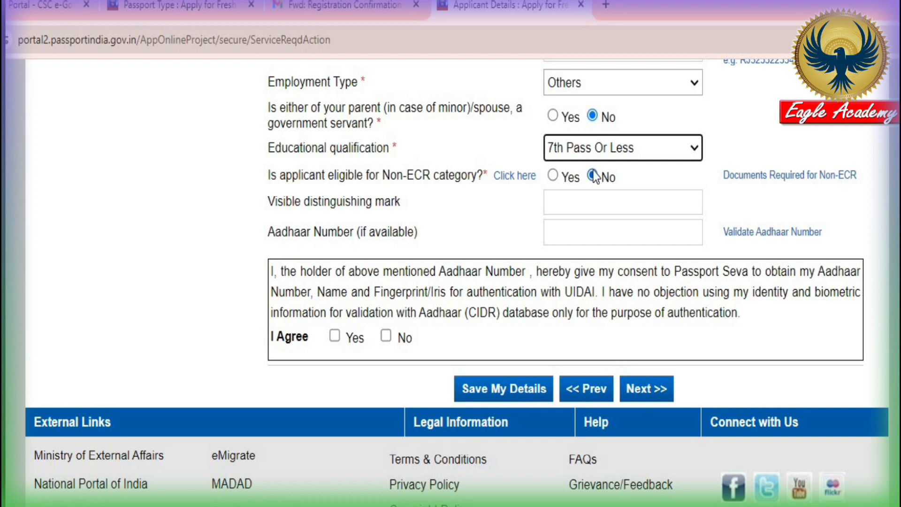
{"action": "left_click", "coordinate": [593, 153]}
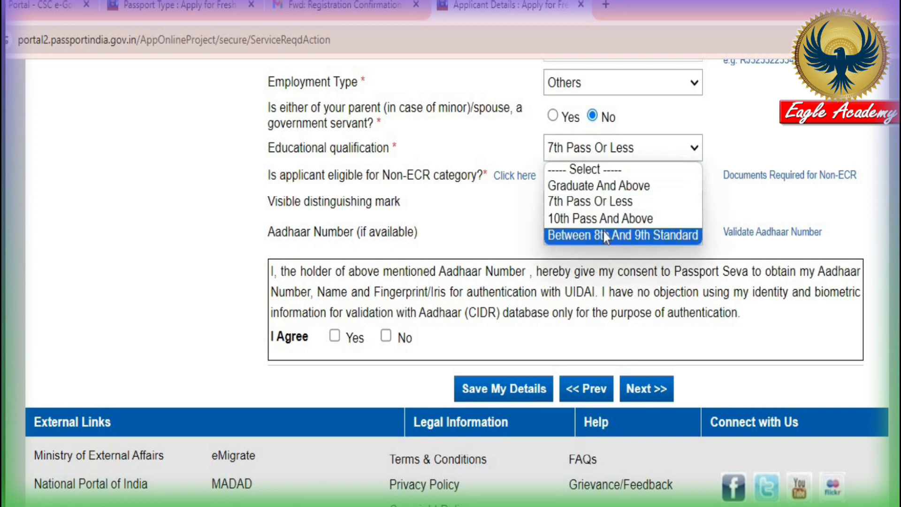
{"action": "left_click", "coordinate": [607, 188]}
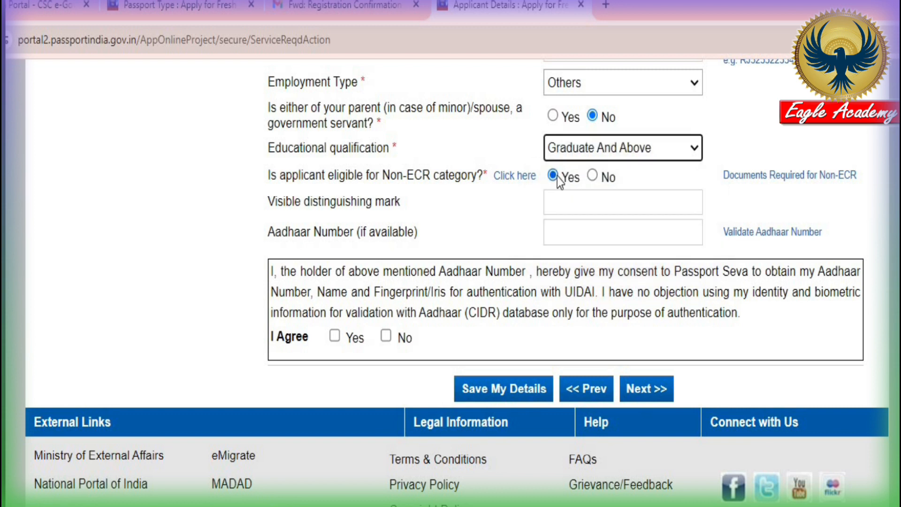
{"action": "left_click", "coordinate": [618, 149]}
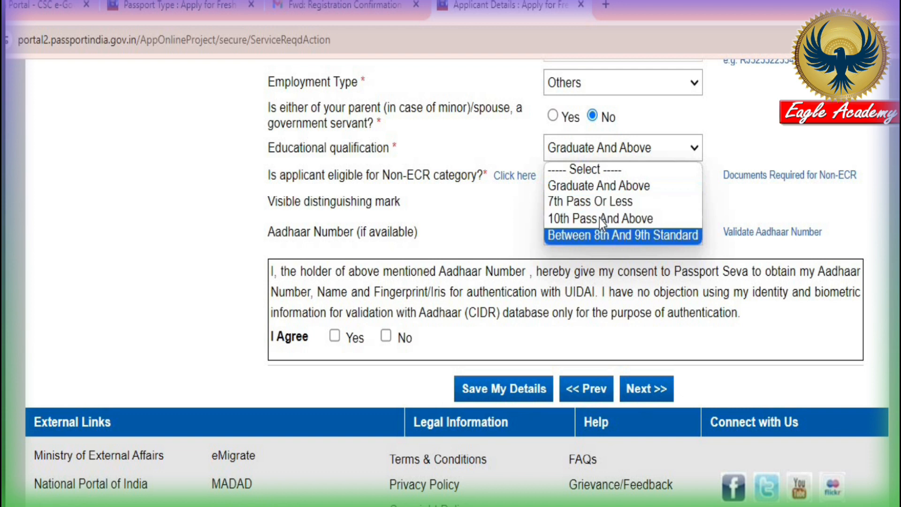
{"action": "left_click", "coordinate": [626, 187]}
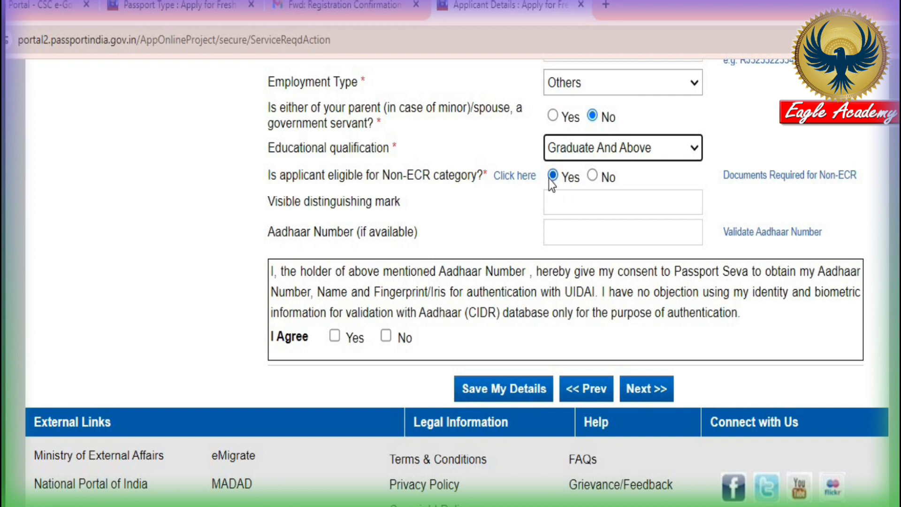
{"action": "scroll", "coordinate": [308, 155], "scroll_direction": "down", "scroll_amount": 2}
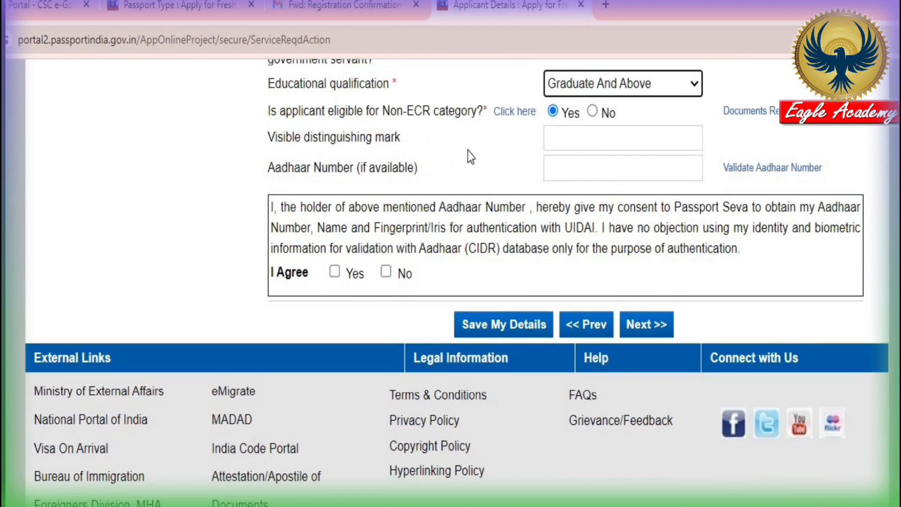
Enter the Aadhaar number, consent to Aadhaar authentication, and save the applicant details
{"action": "left_click", "coordinate": [614, 139]}
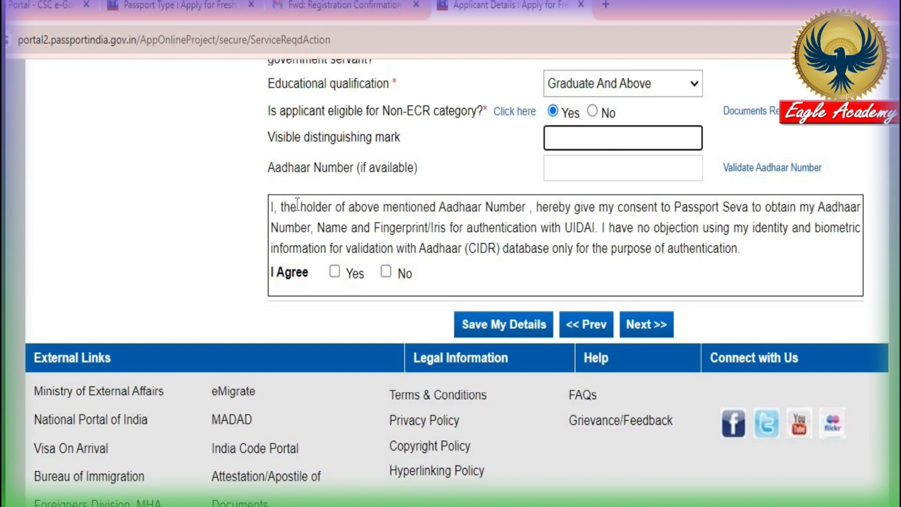
{"action": "left_click", "coordinate": [623, 170]}
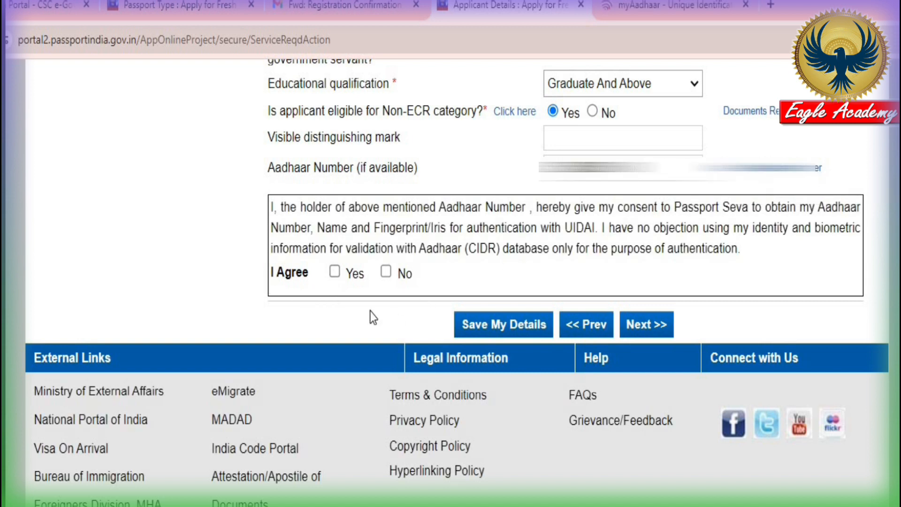
{"action": "left_click", "coordinate": [334, 273]}
{"action": "left_click", "coordinate": [511, 333]}
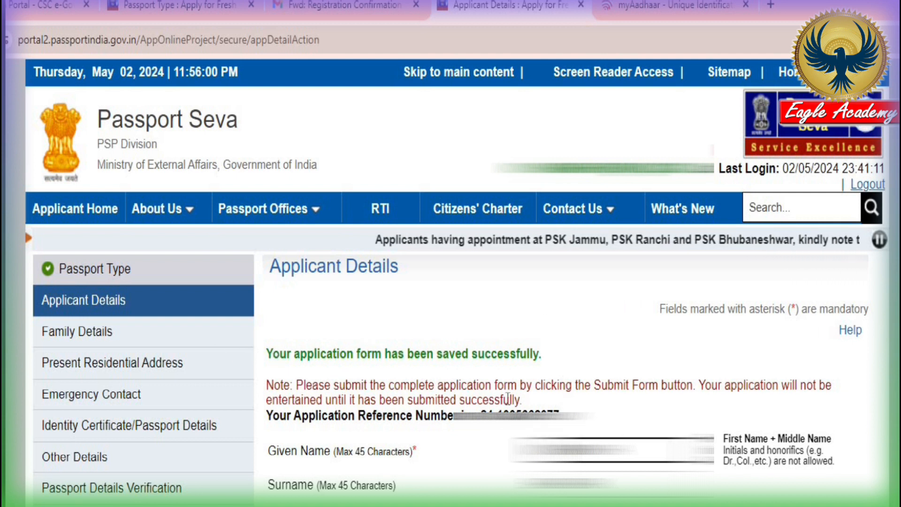
Move past the saved Applicant Details to the Family Details page with Next >>
{"action": "scroll", "coordinate": [507, 400], "scroll_direction": "down", "scroll_amount": 20}
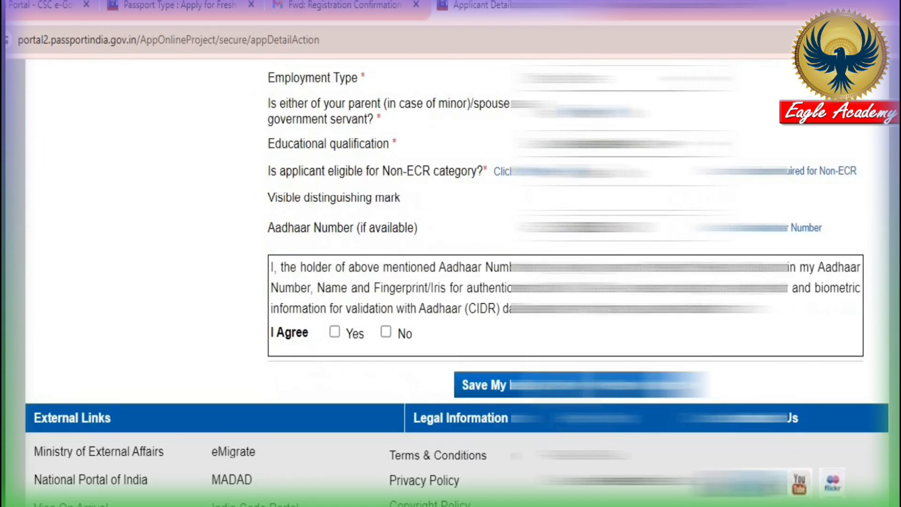
{"action": "left_click", "coordinate": [646, 388]}
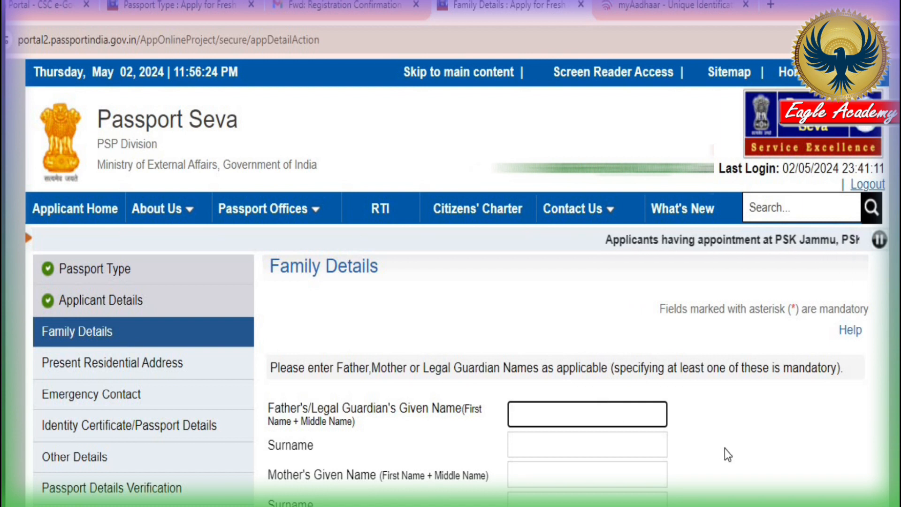
Enter the father's, mother's and legal guardian's given names and surnames, then continue to Present Residential Address
{"action": "scroll", "coordinate": [725, 449], "scroll_direction": "down", "scroll_amount": 3}
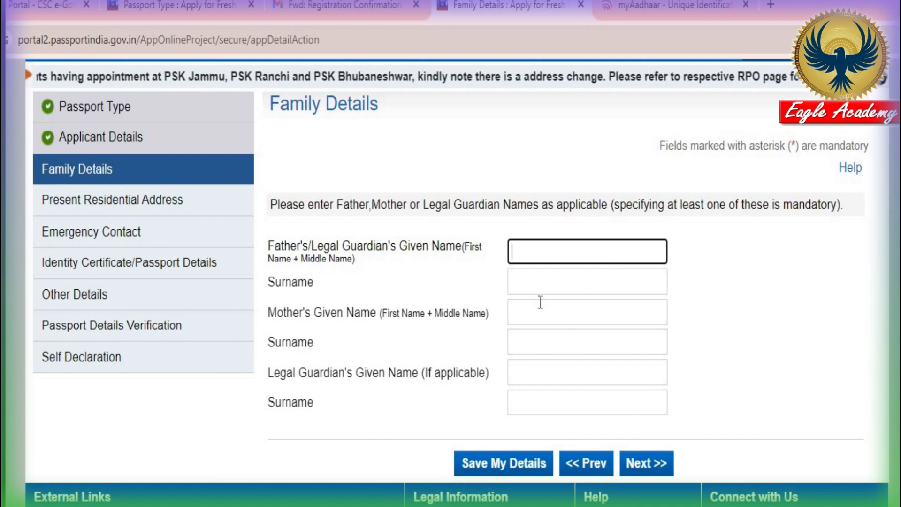
{"action": "left_click", "coordinate": [557, 284]}
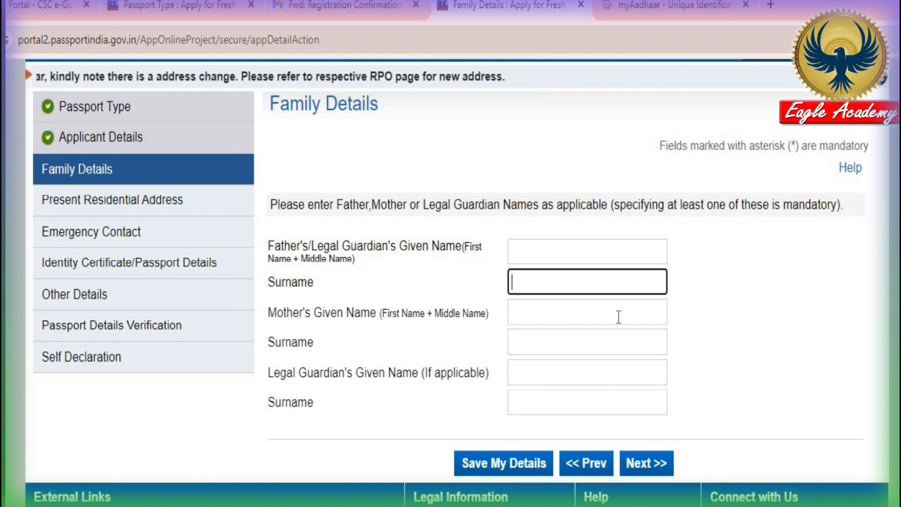
{"action": "left_click", "coordinate": [568, 339]}
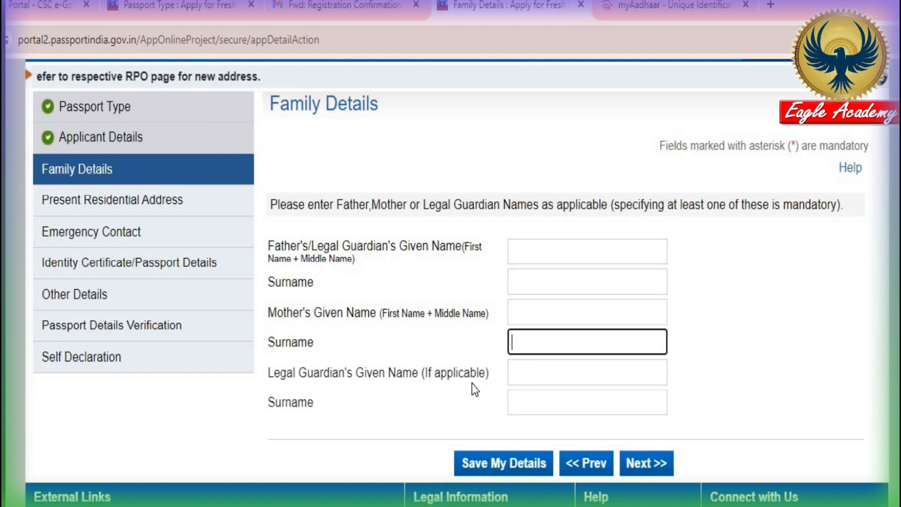
{"action": "left_click", "coordinate": [559, 374]}
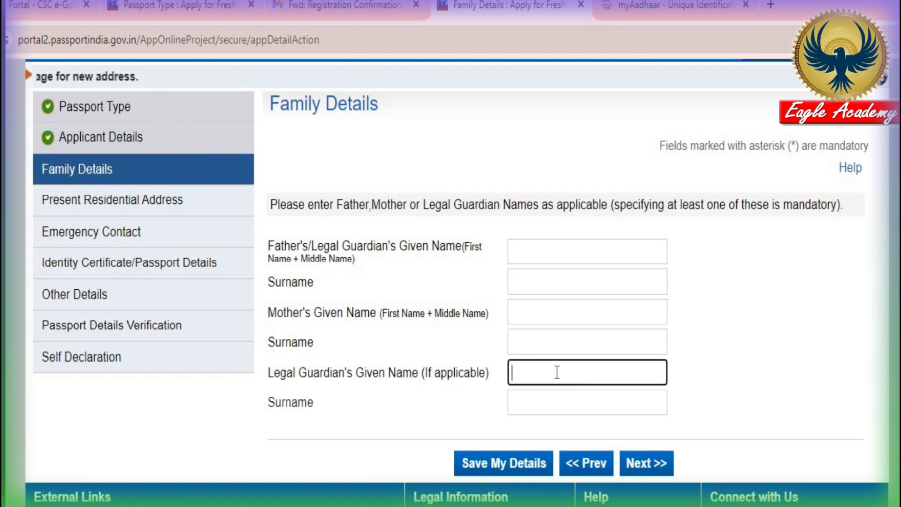
{"action": "left_click", "coordinate": [570, 407]}
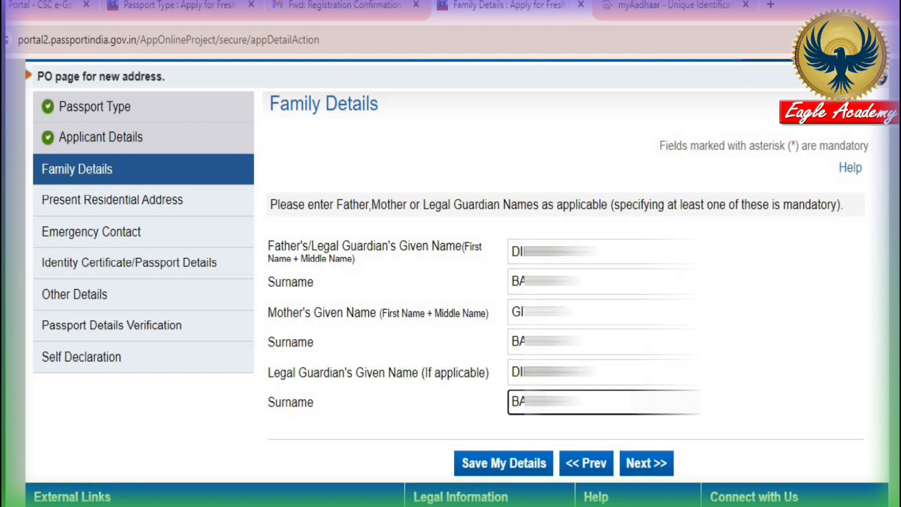
{"action": "left_click", "coordinate": [545, 473]}
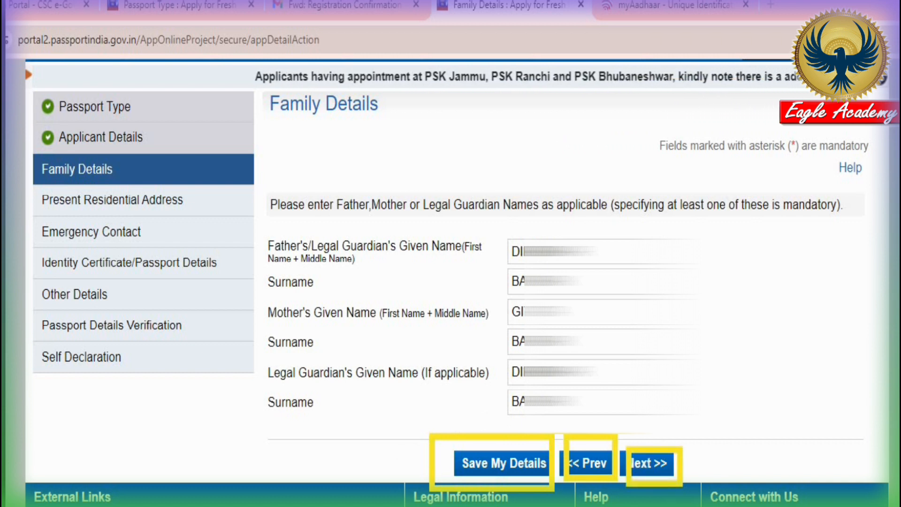
{"action": "left_click", "coordinate": [650, 464]}
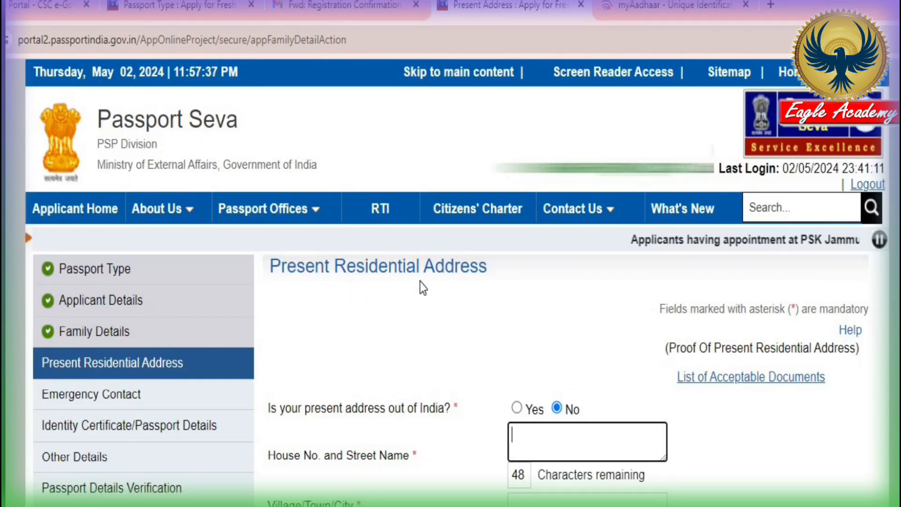
Enter the present address with Jhargram police station, PIN, mobile and e-mail, marking the permanent address as the same
{"action": "scroll", "coordinate": [739, 396], "scroll_direction": "down", "scroll_amount": 5}
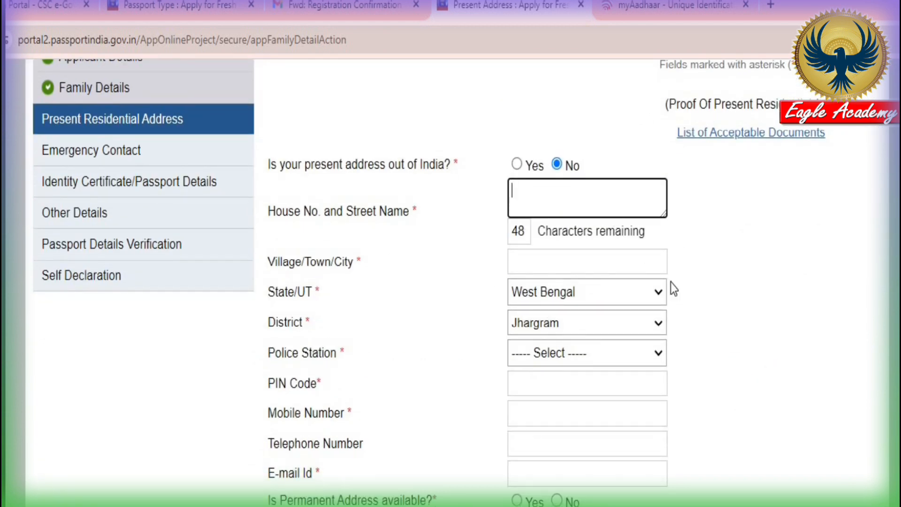
{"action": "scroll", "coordinate": [669, 295], "scroll_direction": "down", "scroll_amount": 2}
{"action": "left_click", "coordinate": [544, 181]}
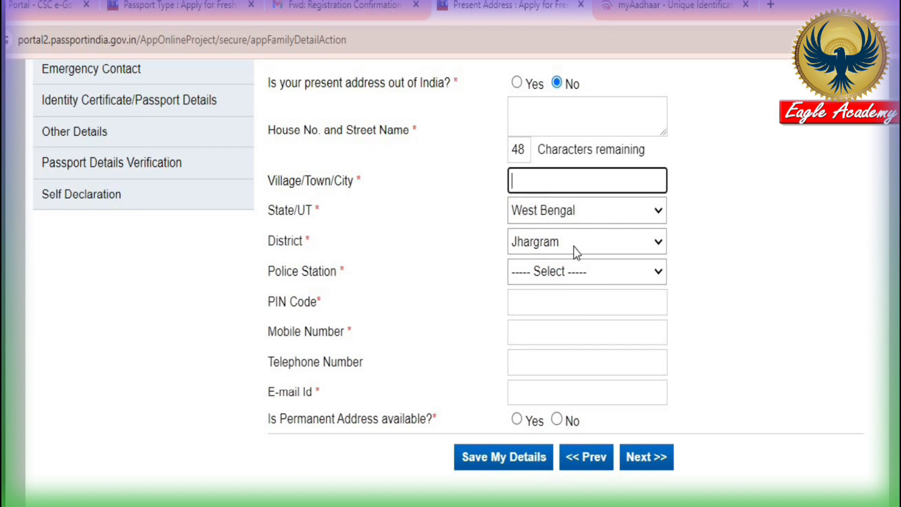
{"action": "left_click", "coordinate": [565, 274]}
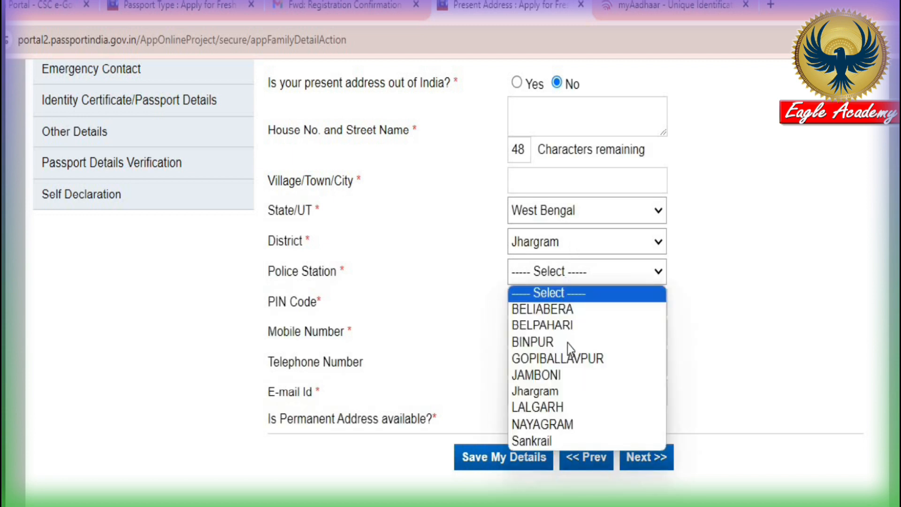
{"action": "left_click", "coordinate": [539, 391]}
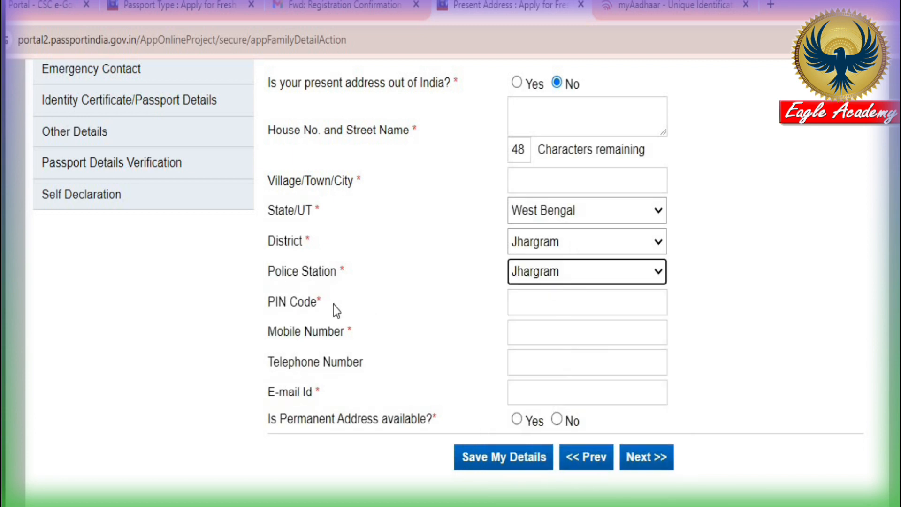
{"action": "left_click", "coordinate": [562, 306]}
{"action": "left_click", "coordinate": [558, 331]}
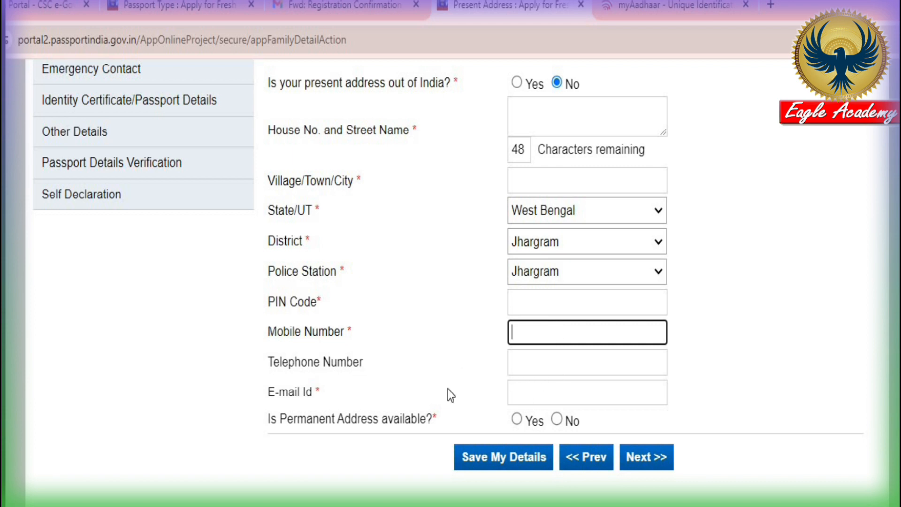
{"action": "left_click", "coordinate": [550, 396]}
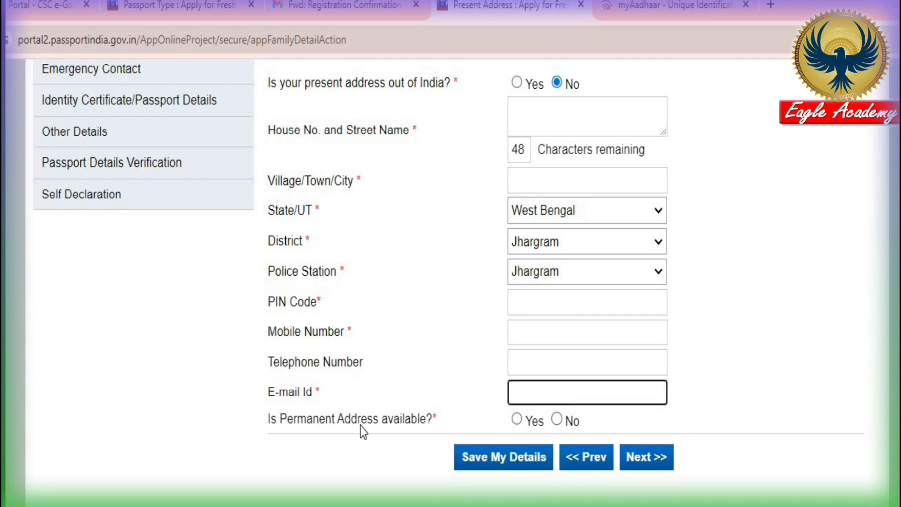
{"action": "left_click", "coordinate": [517, 420]}
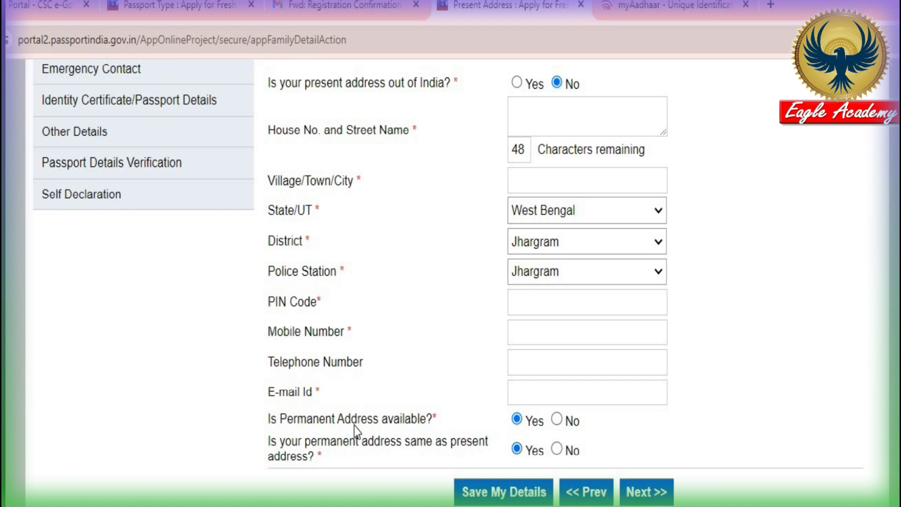
{"action": "left_click", "coordinate": [557, 419]}
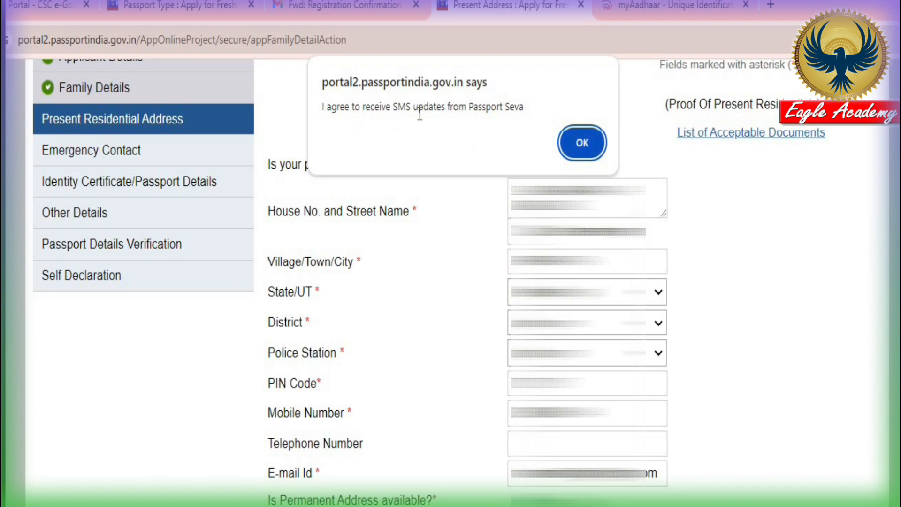
Accept the SMS-updates and RPO Kolkata alerts to save the address, then proceed to Emergency Contact
{"action": "left_click", "coordinate": [581, 143]}
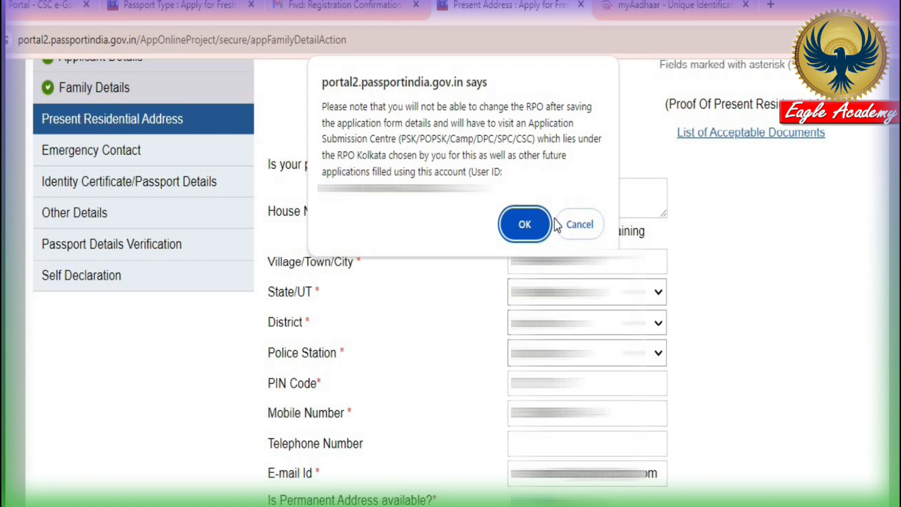
{"action": "left_click", "coordinate": [524, 225]}
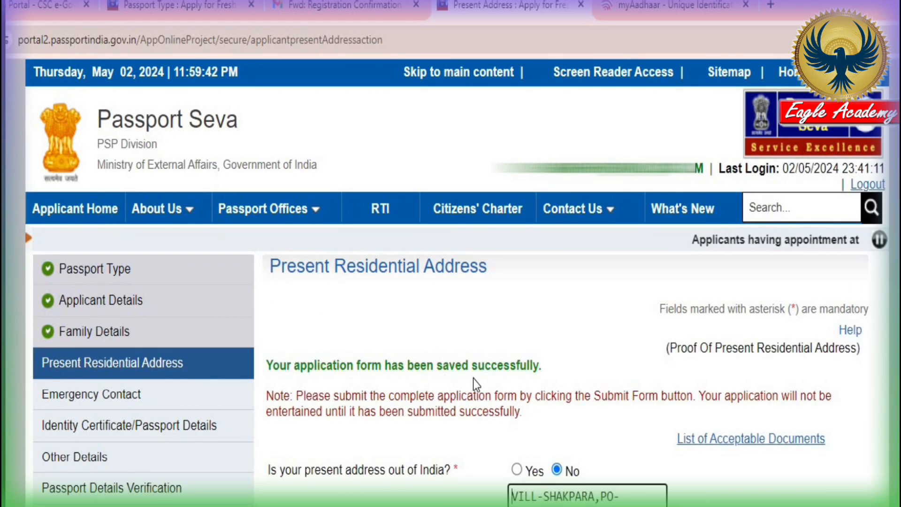
{"action": "scroll", "coordinate": [633, 441], "scroll_direction": "down", "scroll_amount": 10}
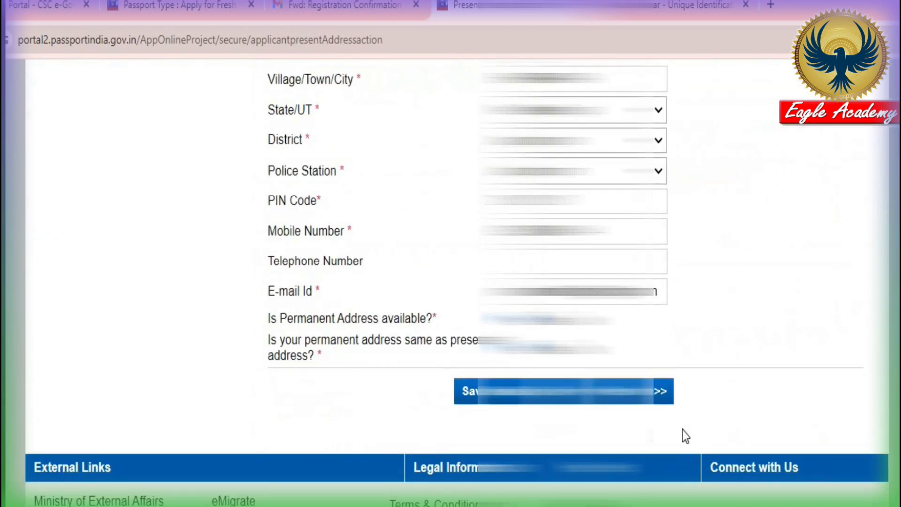
{"action": "left_click", "coordinate": [647, 401]}
Agree to SMS updates and enter the emergency contact's name, address and mobile number
{"action": "left_click", "coordinate": [577, 144]}
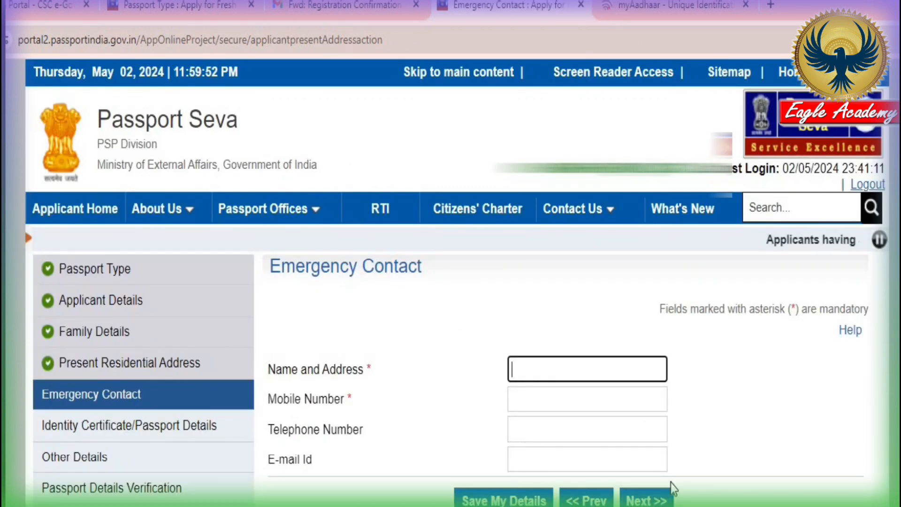
{"action": "scroll", "coordinate": [673, 469], "scroll_direction": "down", "scroll_amount": 2}
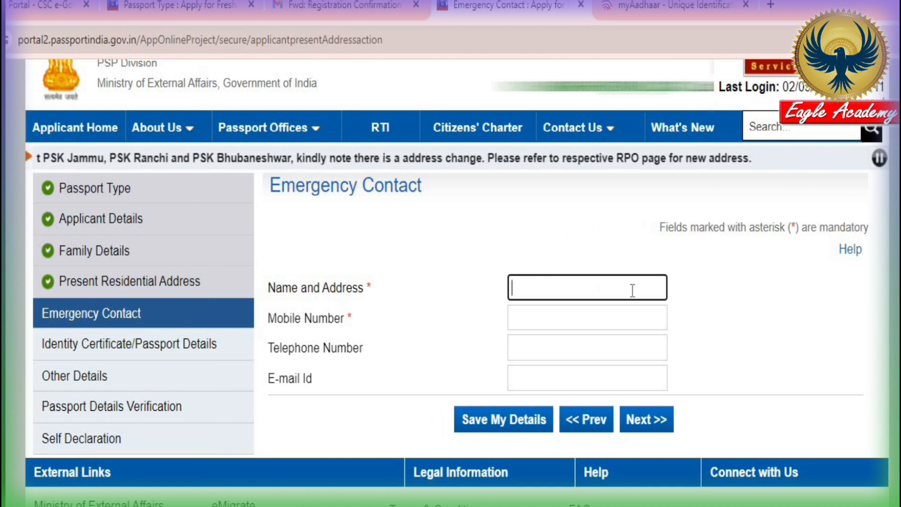
{"action": "left_click", "coordinate": [544, 322]}
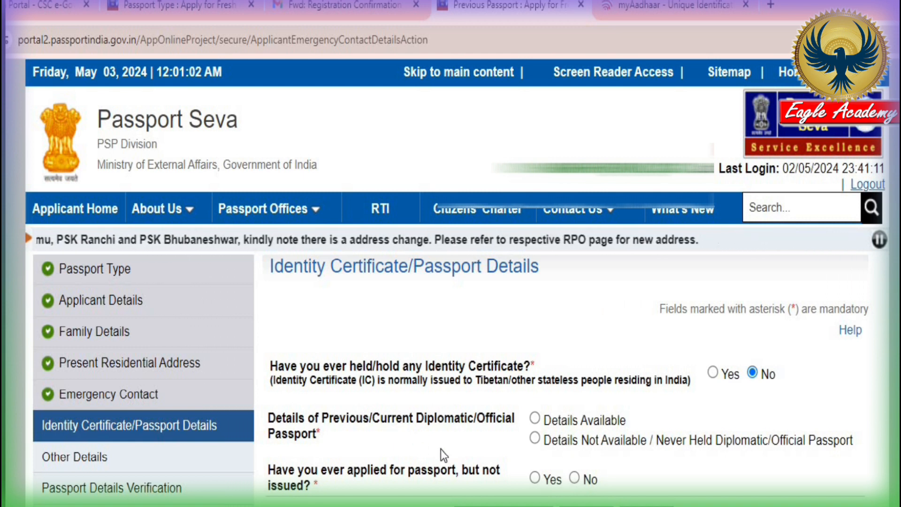
Choose 'Details Not Available / Never Held Diplomatic/Official Passport' and No for applied-but-not-issued, then continue
{"action": "left_click", "coordinate": [534, 438]}
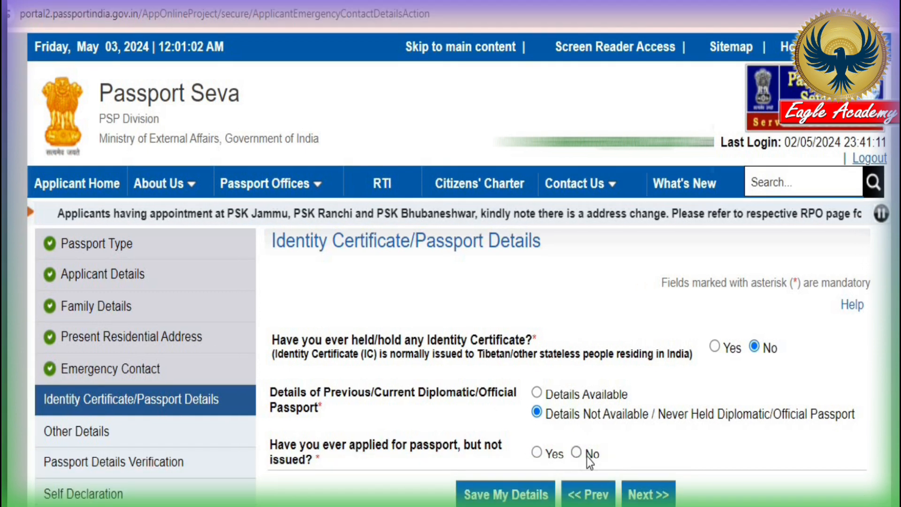
{"action": "left_click", "coordinate": [574, 478]}
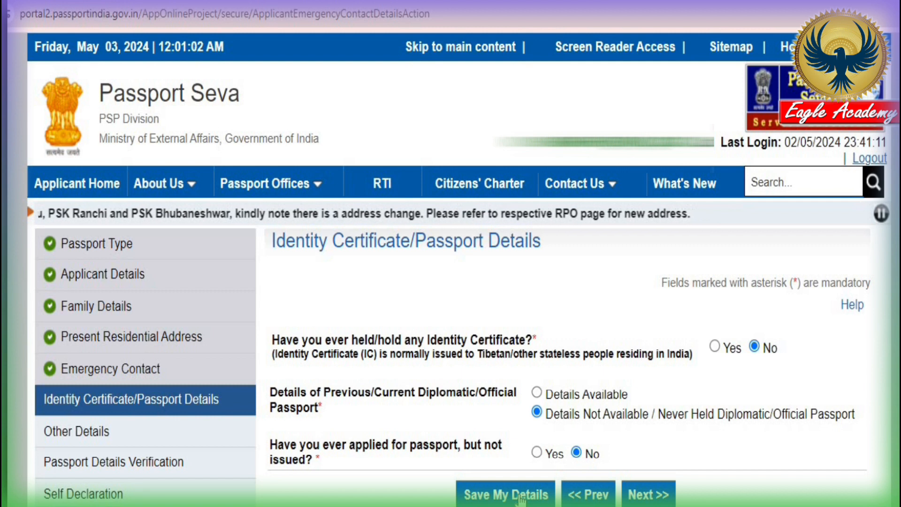
{"action": "left_click", "coordinate": [651, 497]}
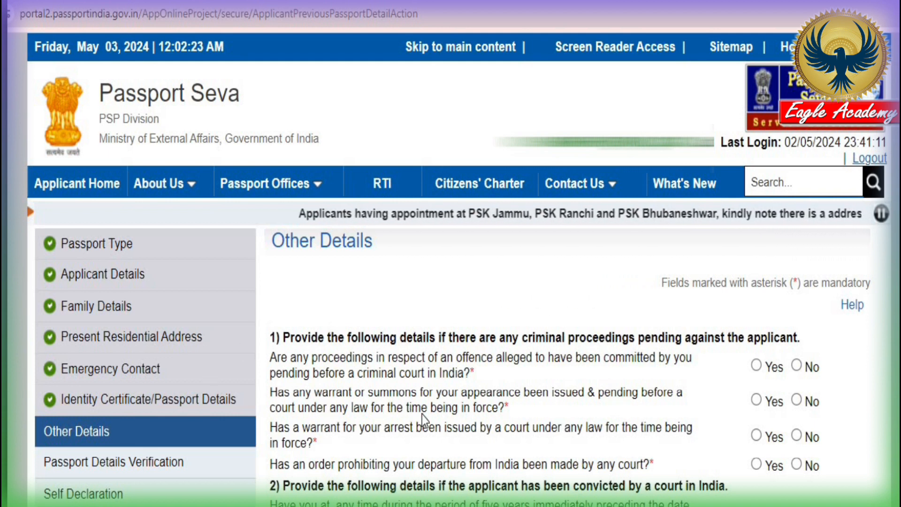
Check that every criminal, passport and foreign-citizenship question is No, and save Other Details
{"action": "scroll", "coordinate": [427, 410], "scroll_direction": "down", "scroll_amount": 5}
{"action": "scroll", "coordinate": [422, 410], "scroll_direction": "down", "scroll_amount": 3}
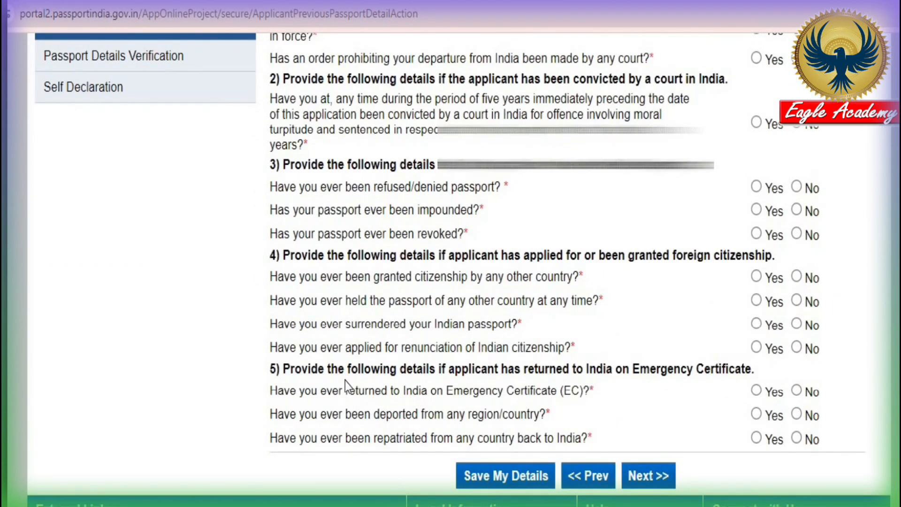
{"action": "scroll", "coordinate": [618, 408], "scroll_direction": "up", "scroll_amount": 8}
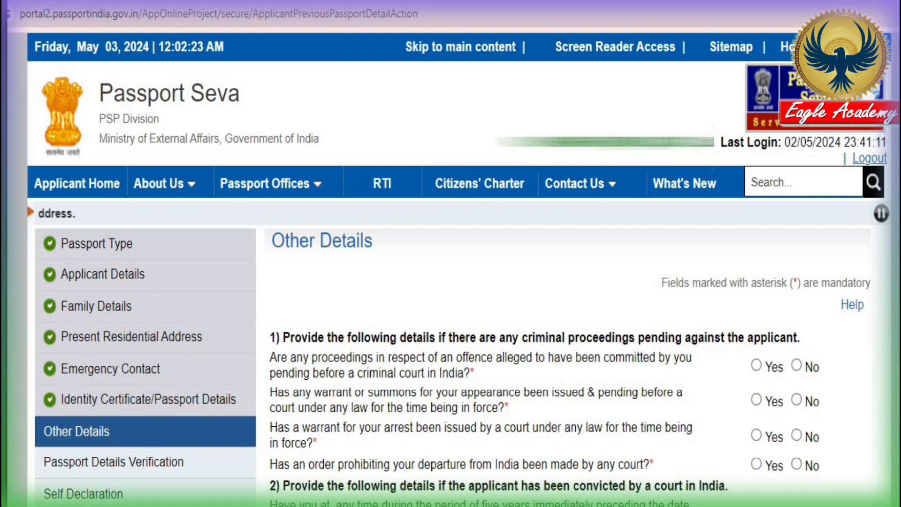
{"action": "scroll", "coordinate": [516, 282], "scroll_direction": "down", "scroll_amount": 5}
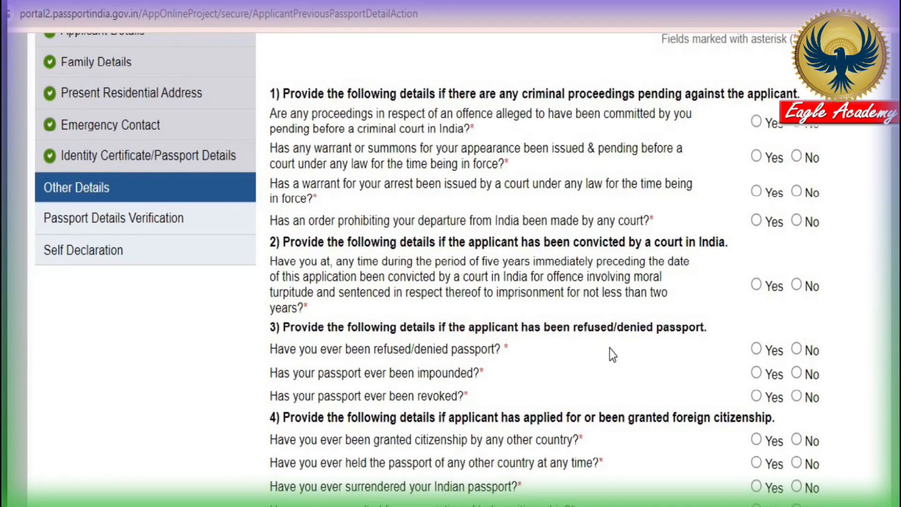
{"action": "scroll", "coordinate": [660, 463], "scroll_direction": "down", "scroll_amount": 2}
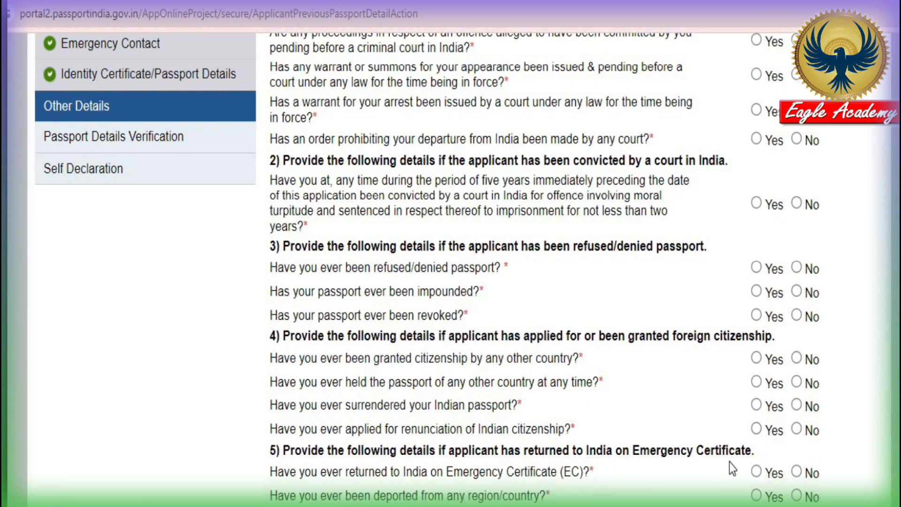
{"action": "scroll", "coordinate": [556, 485], "scroll_direction": "up", "scroll_amount": 6}
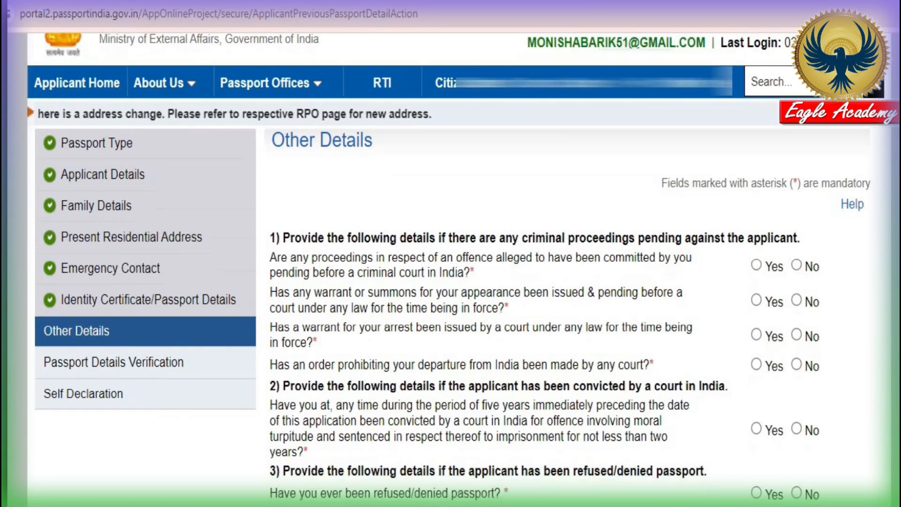
{"action": "scroll", "coordinate": [768, 322], "scroll_direction": "down", "scroll_amount": 10}
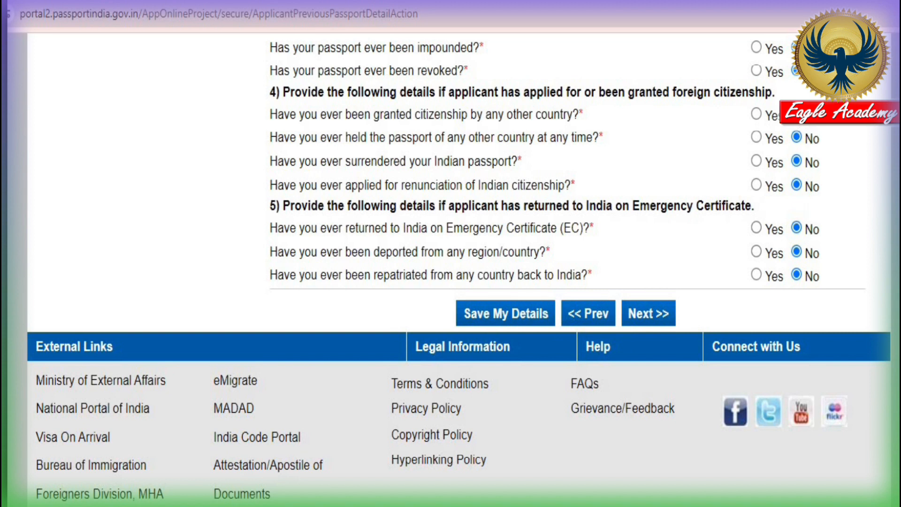
{"action": "scroll", "coordinate": [811, 245], "scroll_direction": "up", "scroll_amount": 7}
{"action": "scroll", "coordinate": [811, 245], "scroll_direction": "down", "scroll_amount": 4}
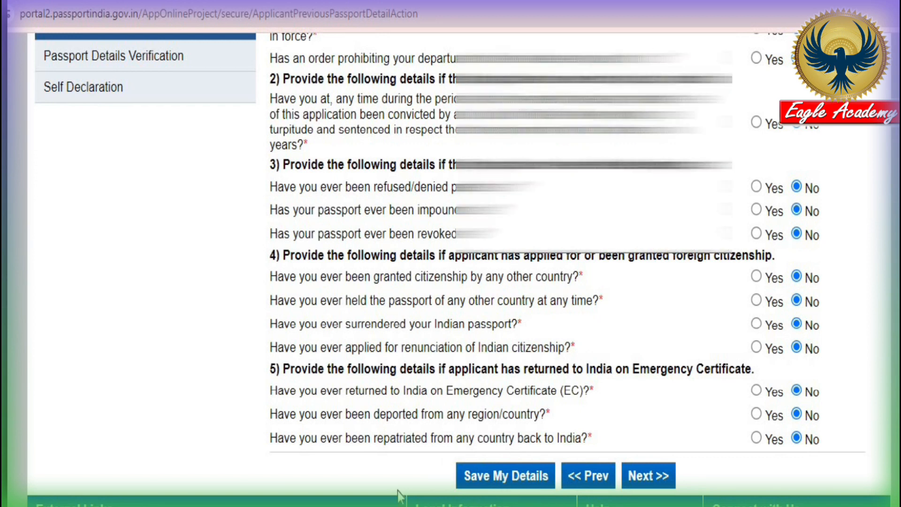
{"action": "left_click", "coordinate": [506, 476]}
{"action": "scroll", "coordinate": [451, 269], "scroll_direction": "down", "scroll_amount": 5}
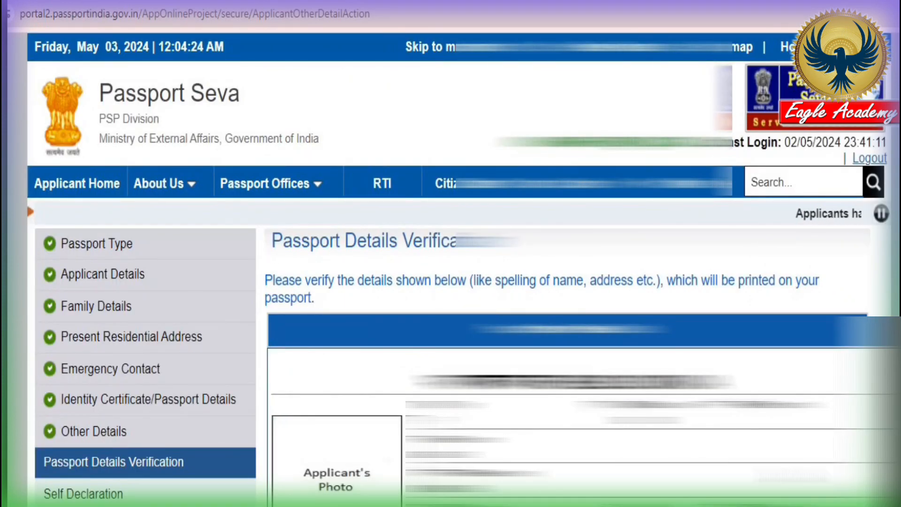
Review the Passport Details Verification preview and continue to the Self Declaration page
{"action": "scroll", "coordinate": [429, 244], "scroll_direction": "down", "scroll_amount": 2}
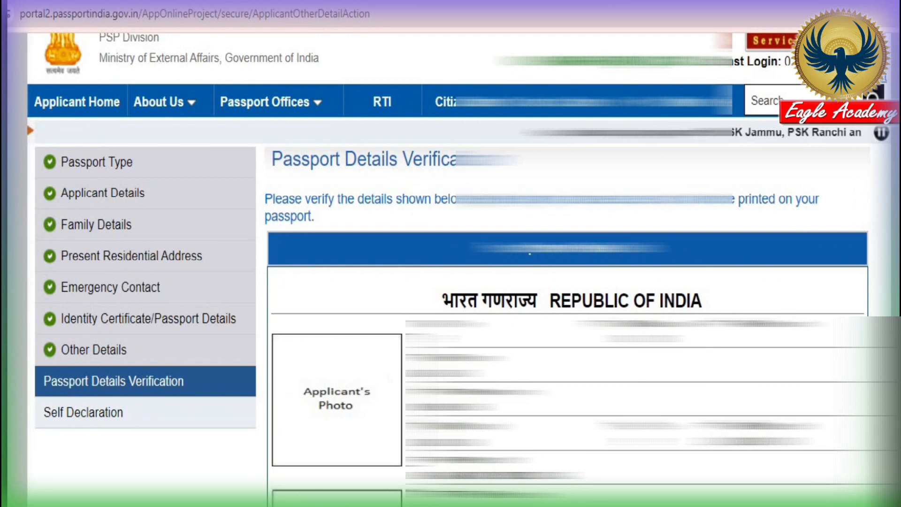
{"action": "scroll", "coordinate": [394, 177], "scroll_direction": "down", "scroll_amount": 4}
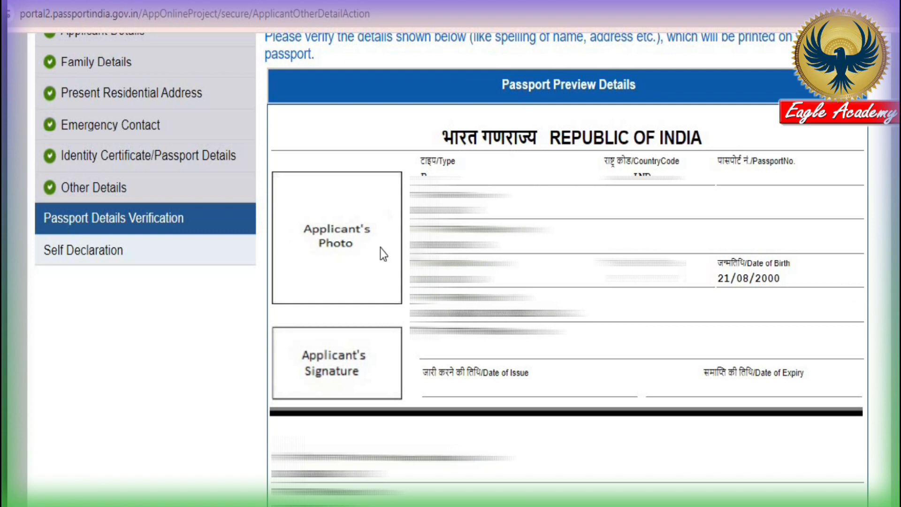
{"action": "scroll", "coordinate": [590, 43], "scroll_direction": "down", "scroll_amount": 2}
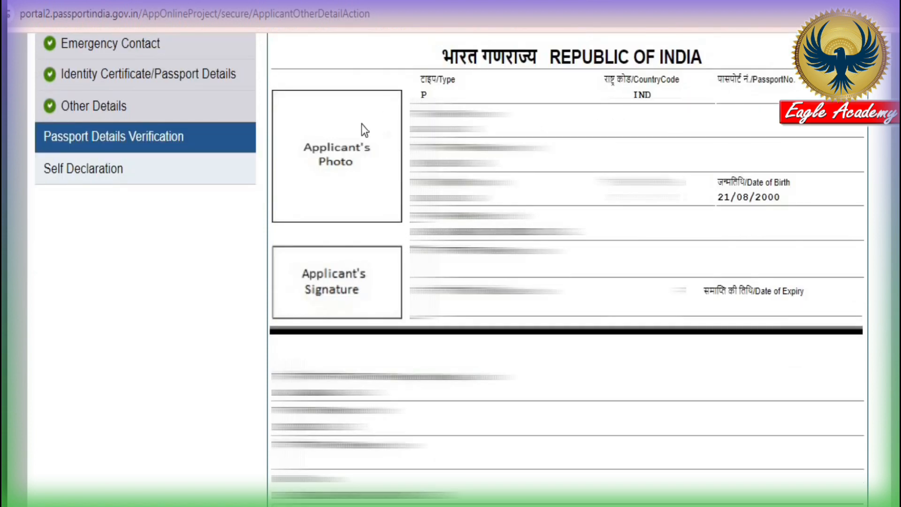
{"action": "scroll", "coordinate": [840, 168], "scroll_direction": "down", "scroll_amount": 4}
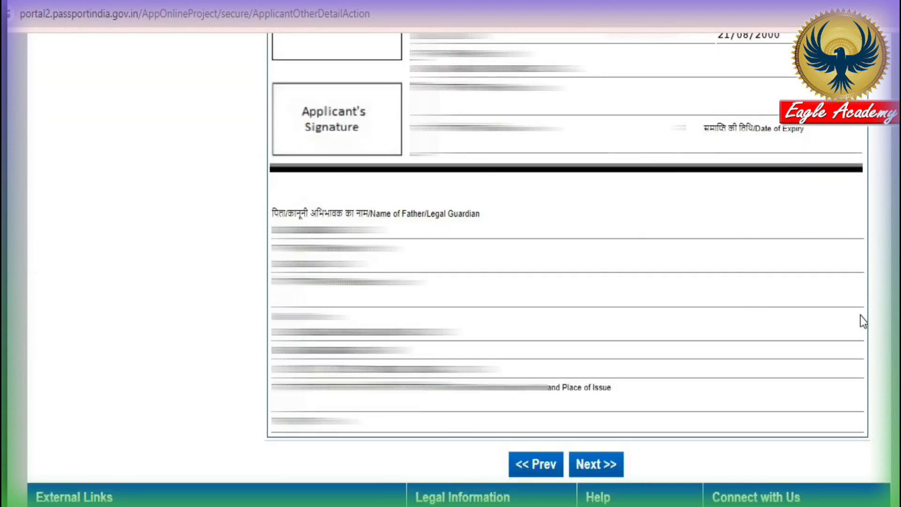
{"action": "scroll", "coordinate": [860, 315], "scroll_direction": "up", "scroll_amount": 8}
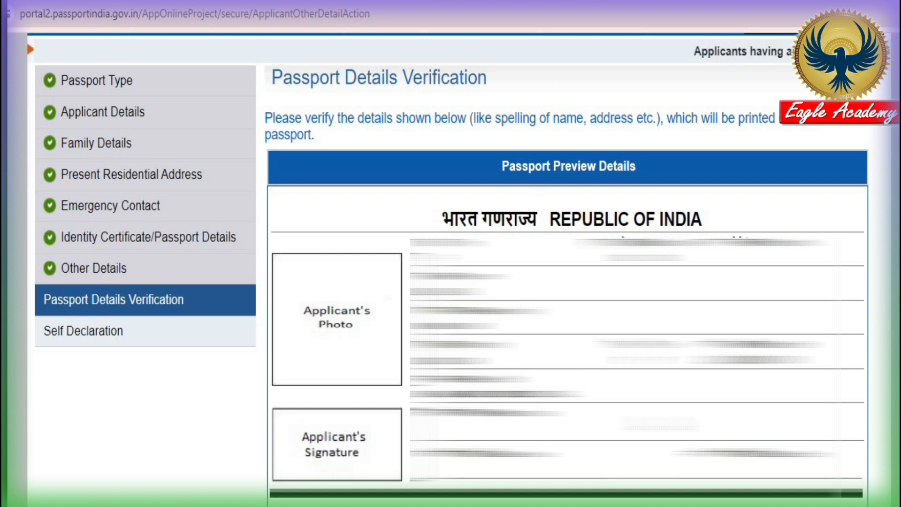
{"action": "scroll", "coordinate": [451, 269], "scroll_direction": "down", "scroll_amount": 3}
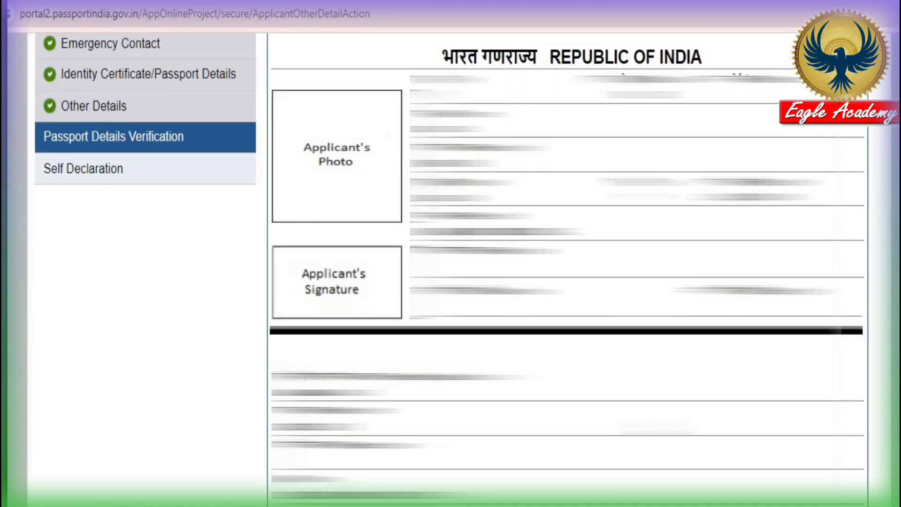
{"action": "scroll", "coordinate": [450, 270], "scroll_direction": "up", "scroll_amount": 3}
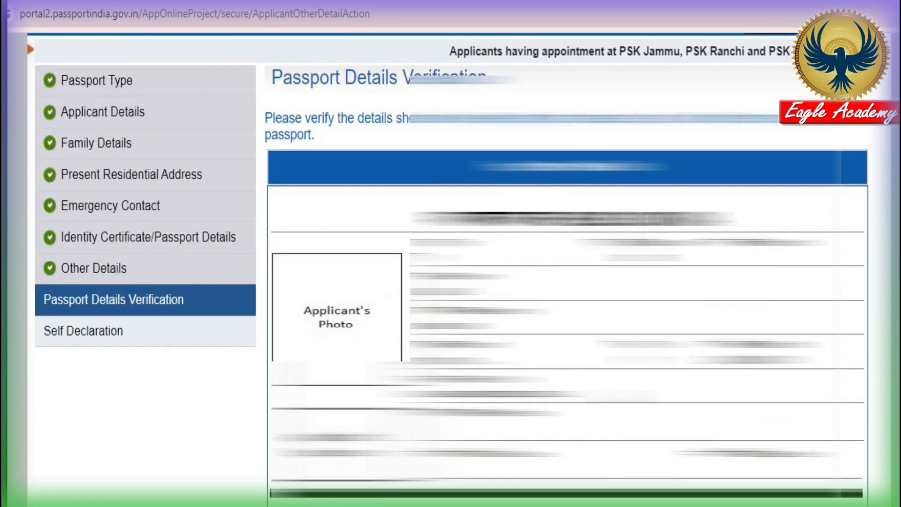
{"action": "scroll", "coordinate": [451, 270], "scroll_direction": "down", "scroll_amount": 2}
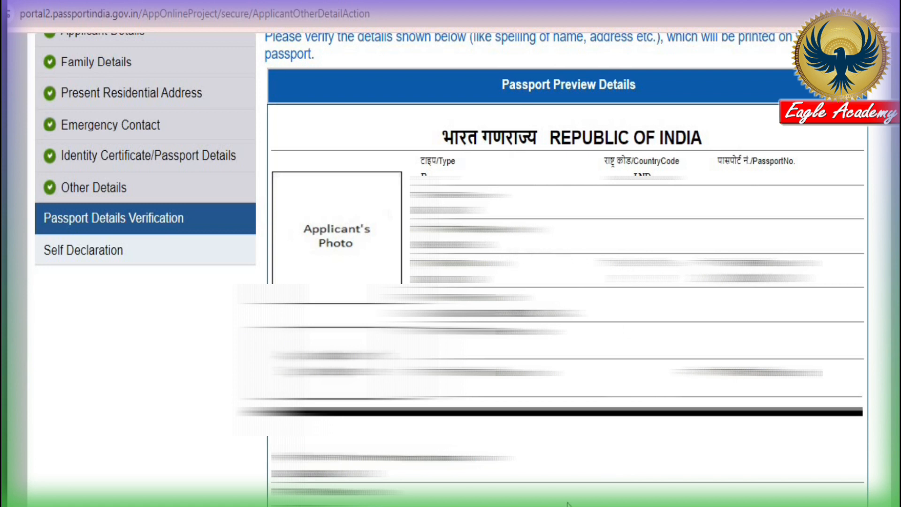
{"action": "scroll", "coordinate": [591, 435], "scroll_direction": "down", "scroll_amount": 6}
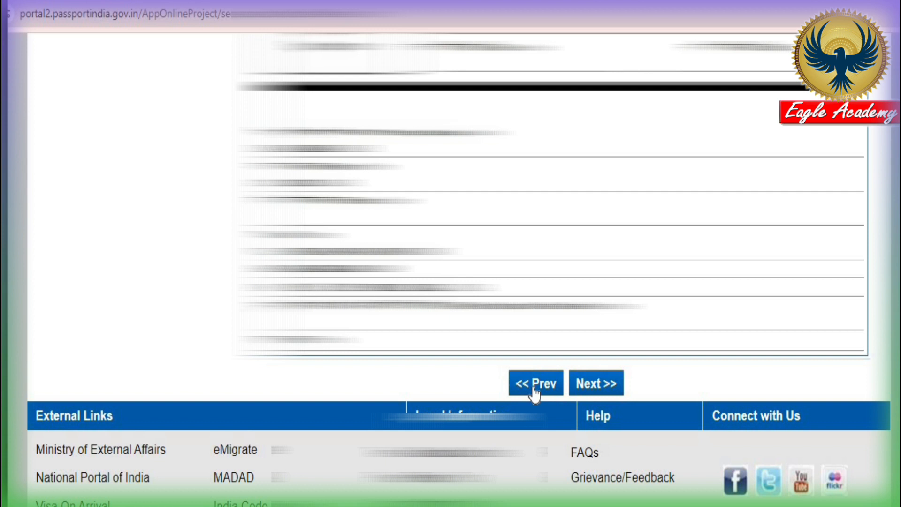
{"action": "left_click", "coordinate": [535, 384]}
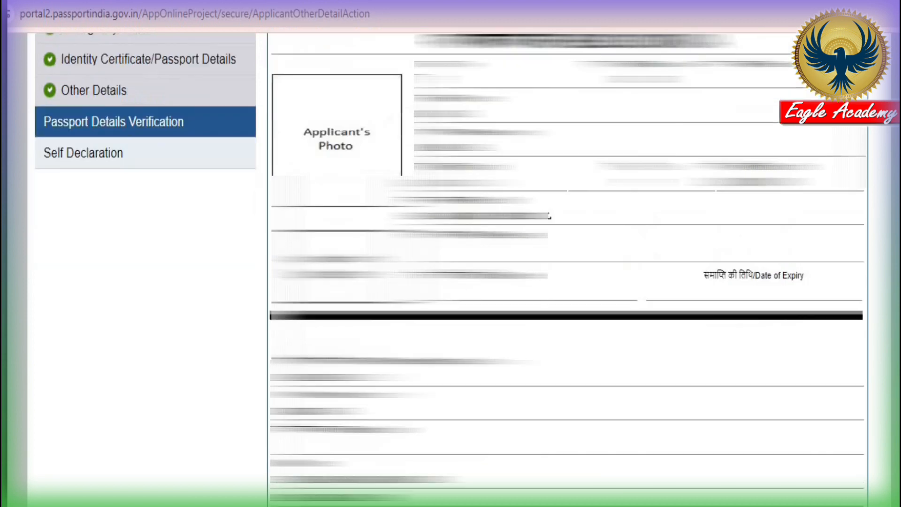
{"action": "scroll", "coordinate": [604, 477], "scroll_direction": "down", "scroll_amount": 3}
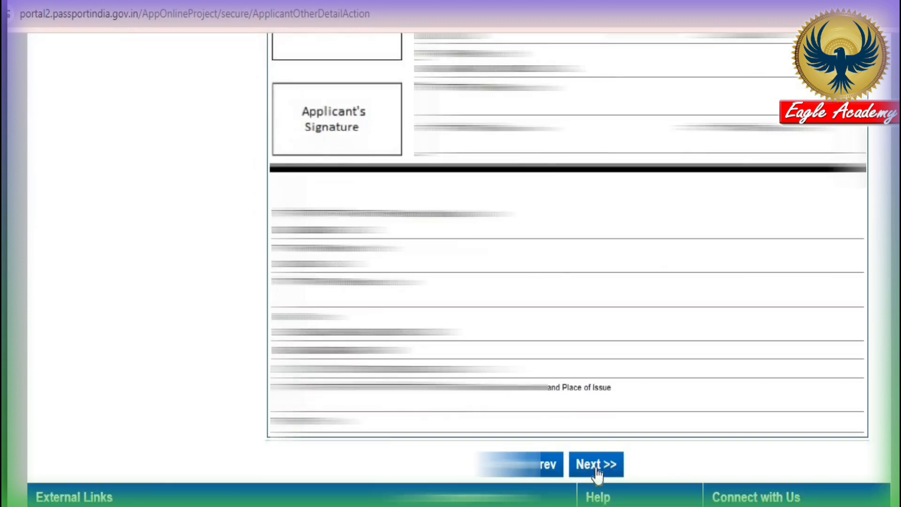
{"action": "left_click", "coordinate": [595, 465]}
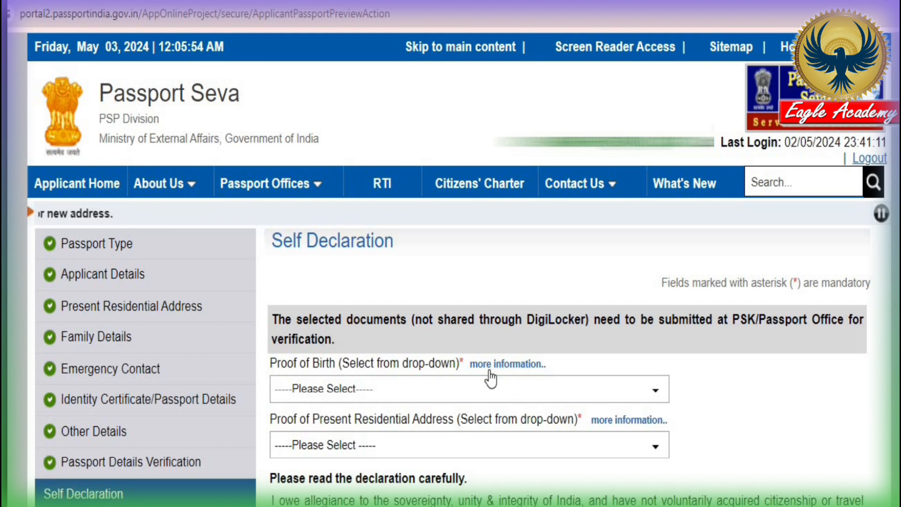
Pick 'PAN Card issued by the Income Tax Department' from the Proof of Birth list
{"action": "left_click", "coordinate": [337, 397]}
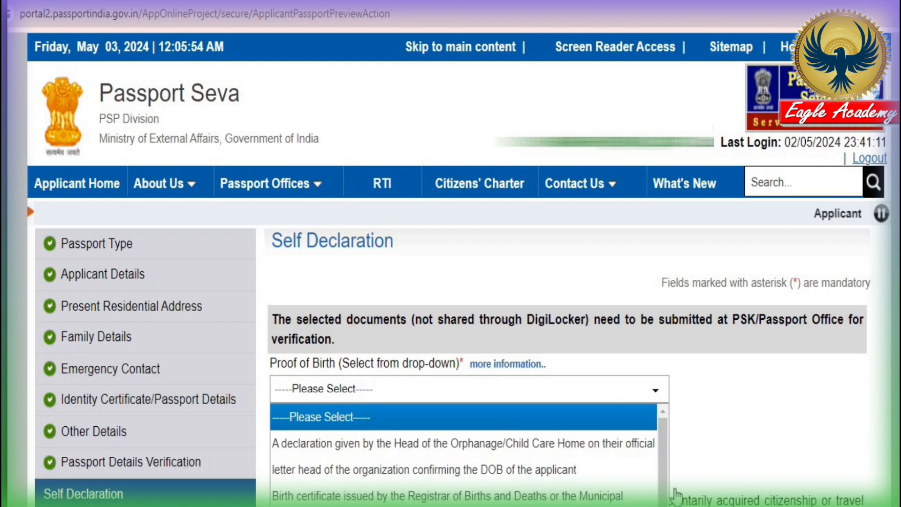
{"action": "scroll", "coordinate": [756, 448], "scroll_direction": "down", "scroll_amount": 5}
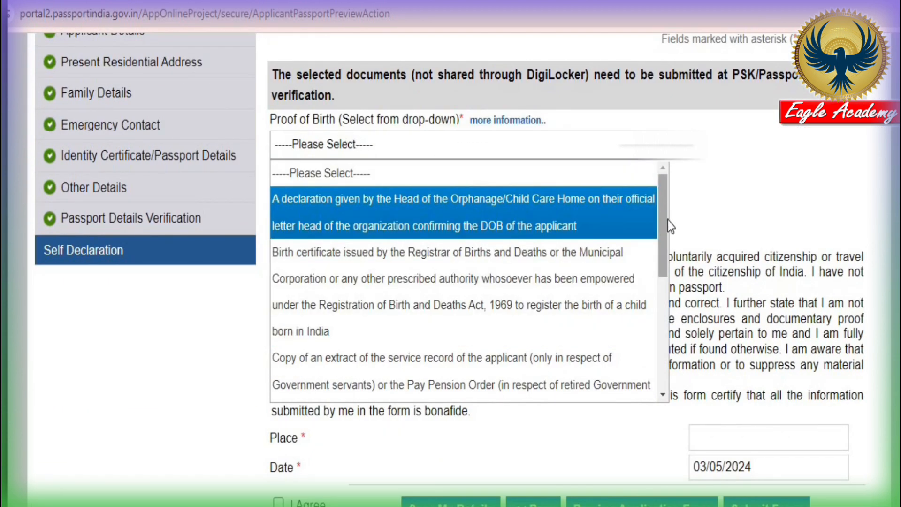
{"action": "scroll", "coordinate": [663, 211], "scroll_direction": "down", "scroll_amount": 5}
{"action": "scroll", "coordinate": [656, 162], "scroll_direction": "up", "scroll_amount": 10}
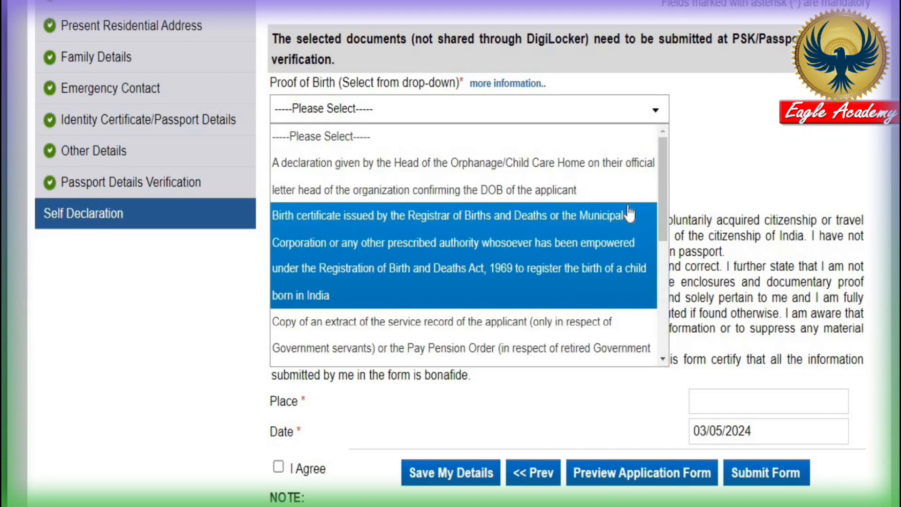
{"action": "left_click_drag", "start_coordinate": [668, 228], "coordinate": [669, 328]}
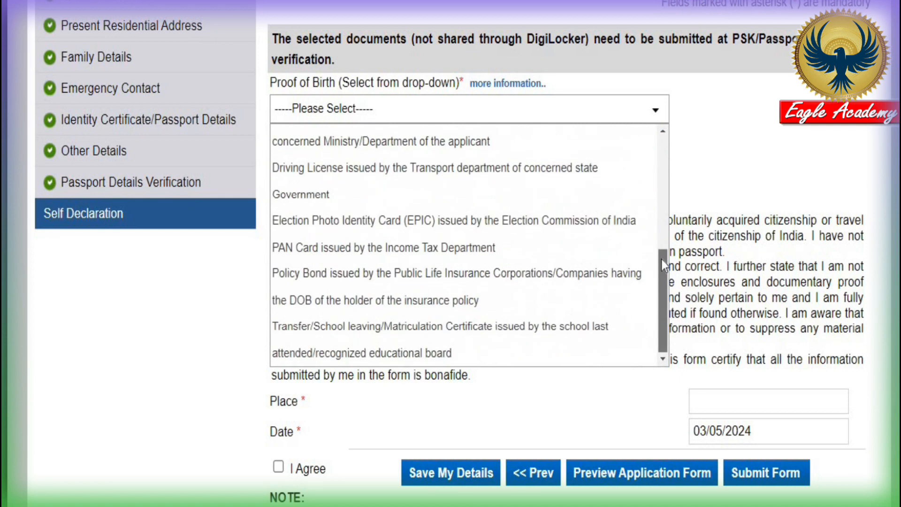
{"action": "left_click_drag", "start_coordinate": [661, 259], "coordinate": [650, 131]}
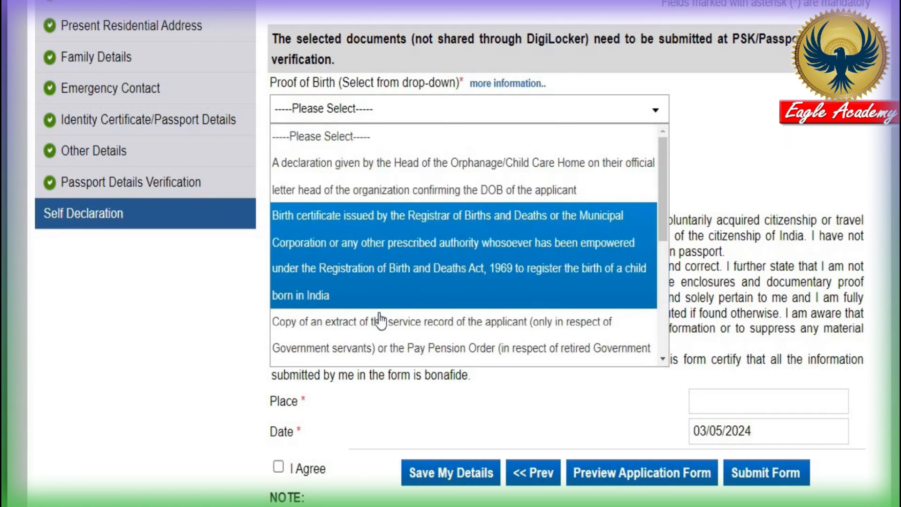
{"action": "left_click_drag", "start_coordinate": [665, 174], "coordinate": [657, 307]}
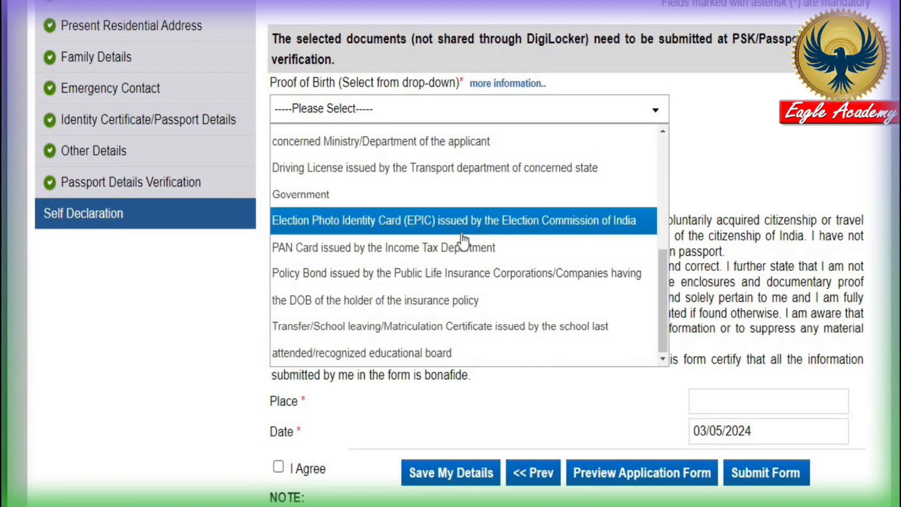
{"action": "left_click", "coordinate": [378, 249]}
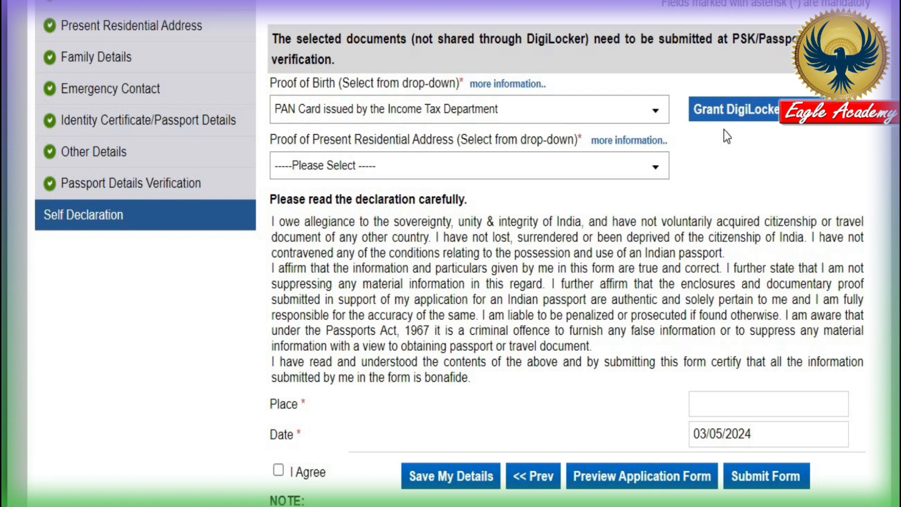
Open DigiLocker access in a full-screen window, allow location, and choose Aadhaar sign-in
{"action": "left_click", "coordinate": [764, 111]}
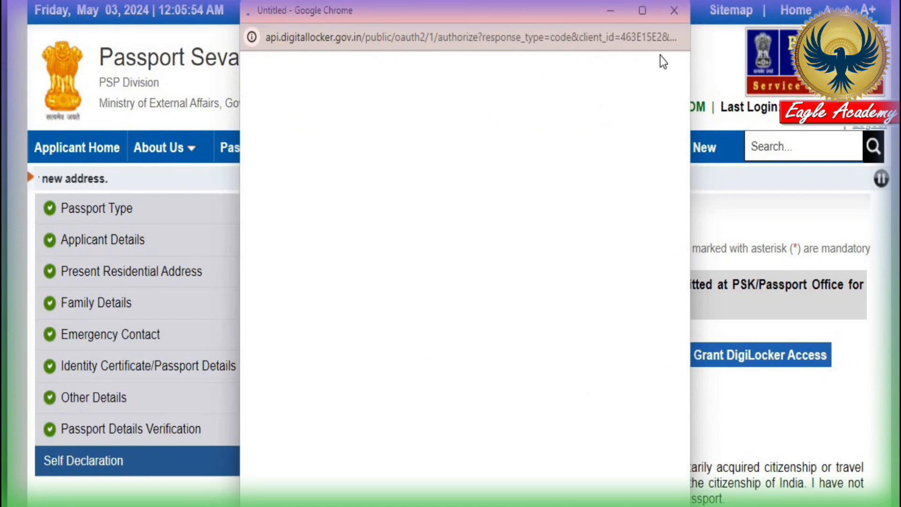
{"action": "left_click", "coordinate": [642, 15]}
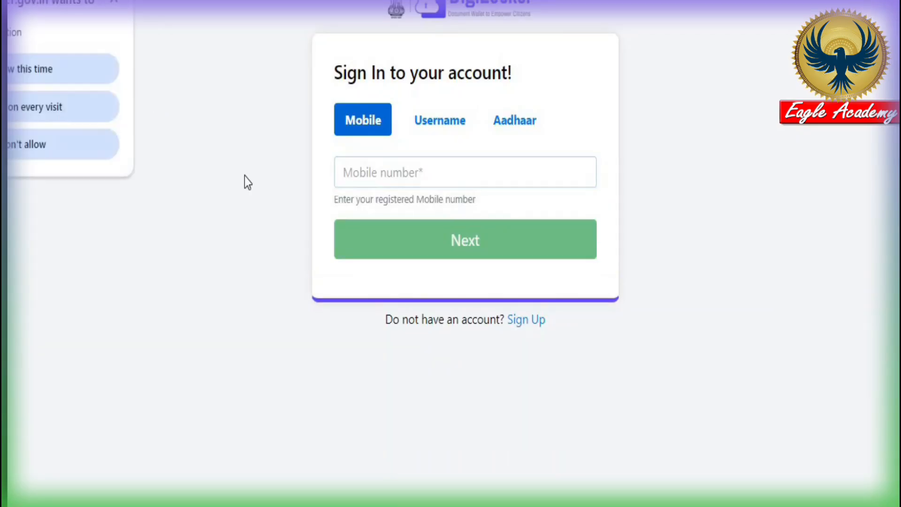
{"action": "left_click", "coordinate": [71, 101]}
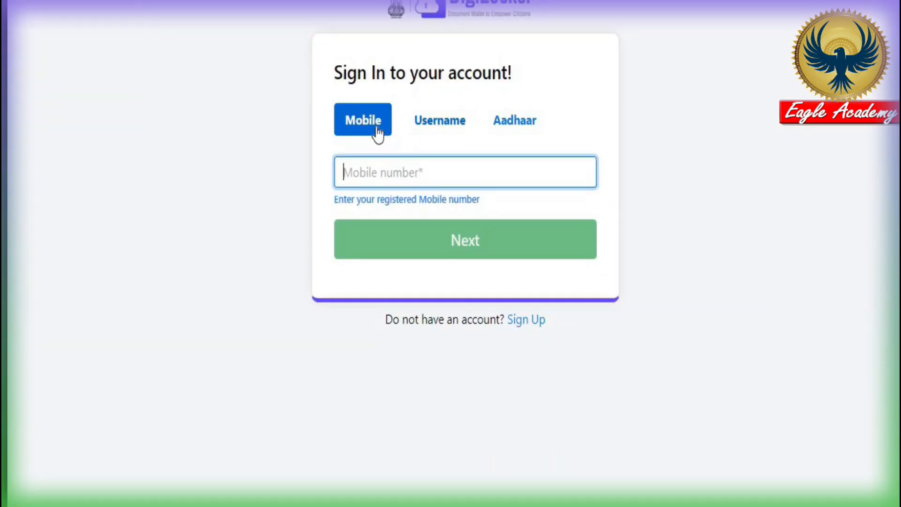
{"action": "left_click", "coordinate": [435, 123]}
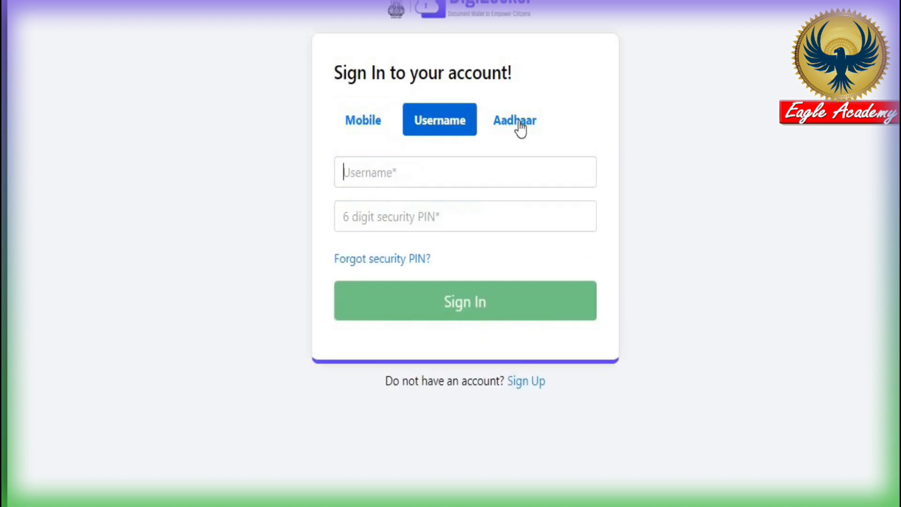
{"action": "left_click", "coordinate": [519, 123]}
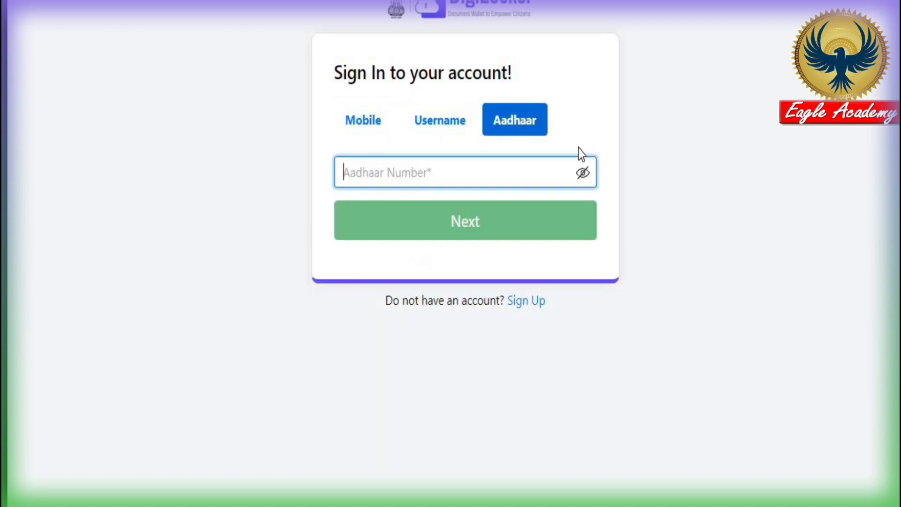
Enter the Aadhaar number, then submit the received OTP and the captcha
{"action": "left_click", "coordinate": [390, 170]}
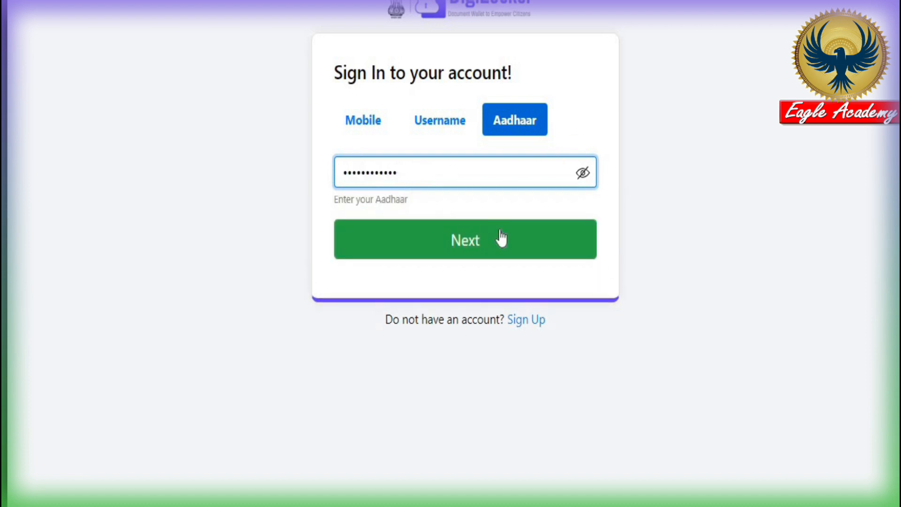
{"action": "left_click", "coordinate": [471, 246]}
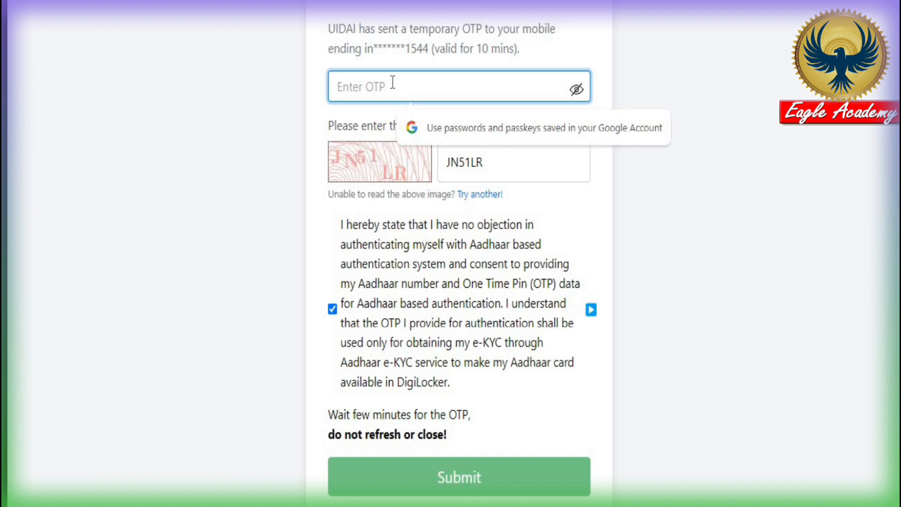
{"action": "type", "text": "12"}
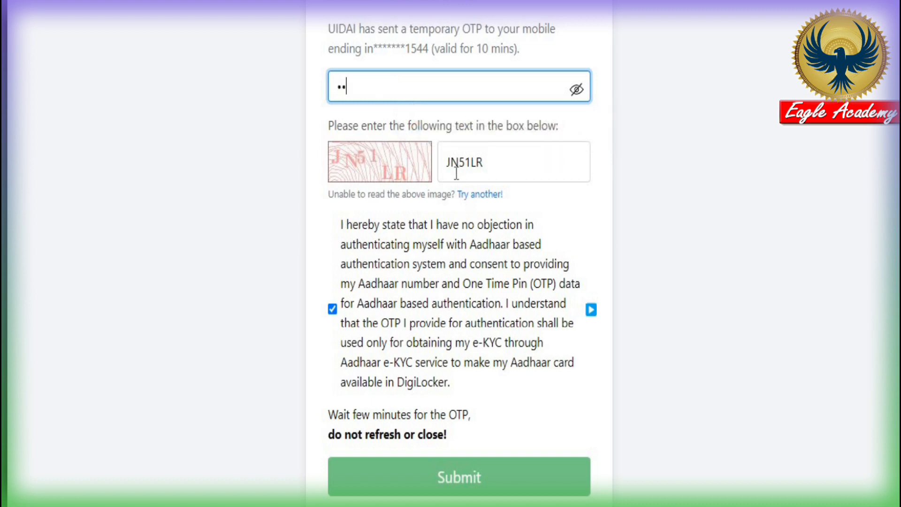
{"action": "type", "text": "3456"}
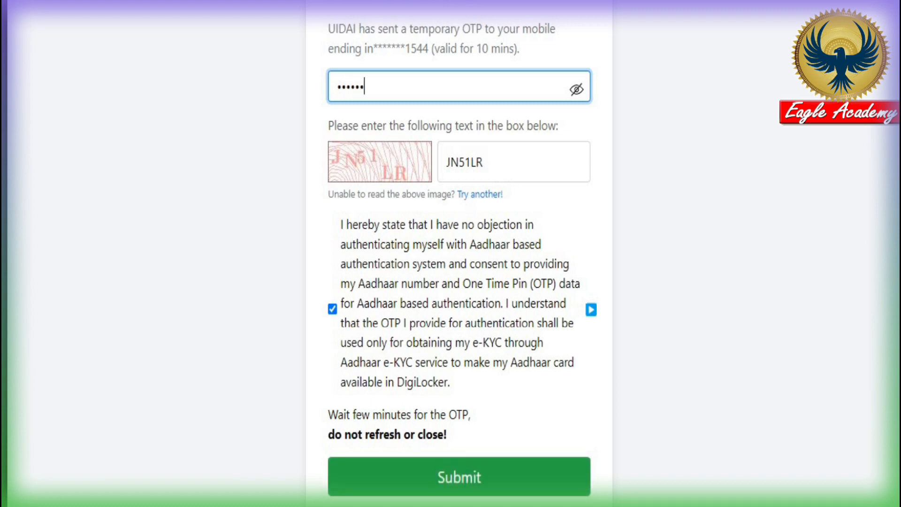
{"action": "left_click", "coordinate": [473, 483]}
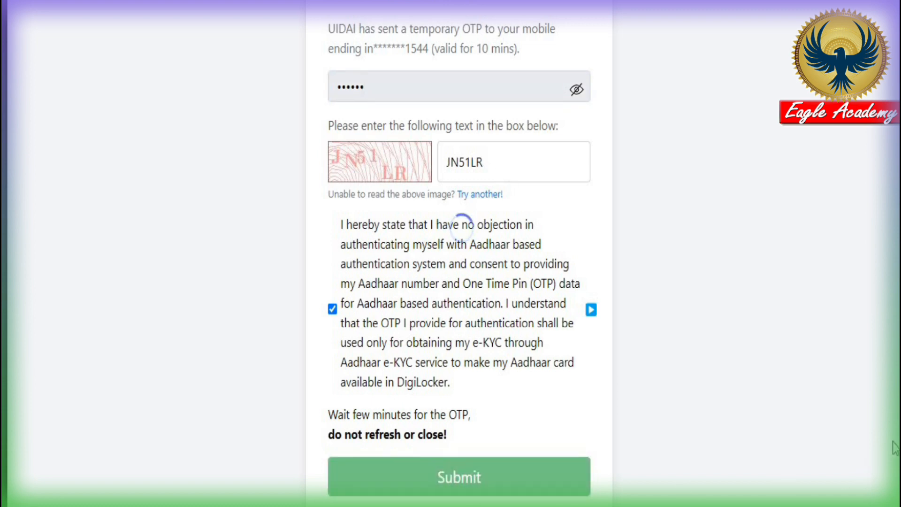
Enter the 6-digit DigiLocker security PIN and verify it
{"action": "left_click", "coordinate": [416, 77]}
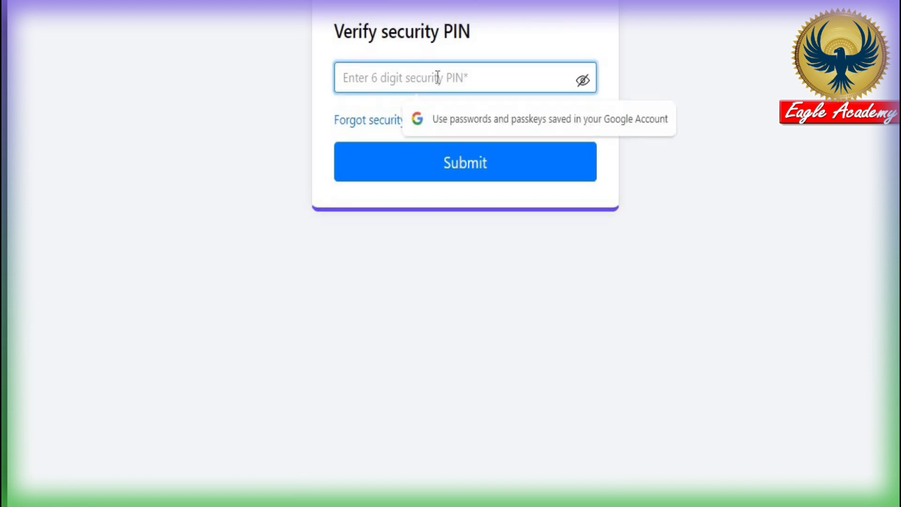
{"action": "type", "text": "123456"}
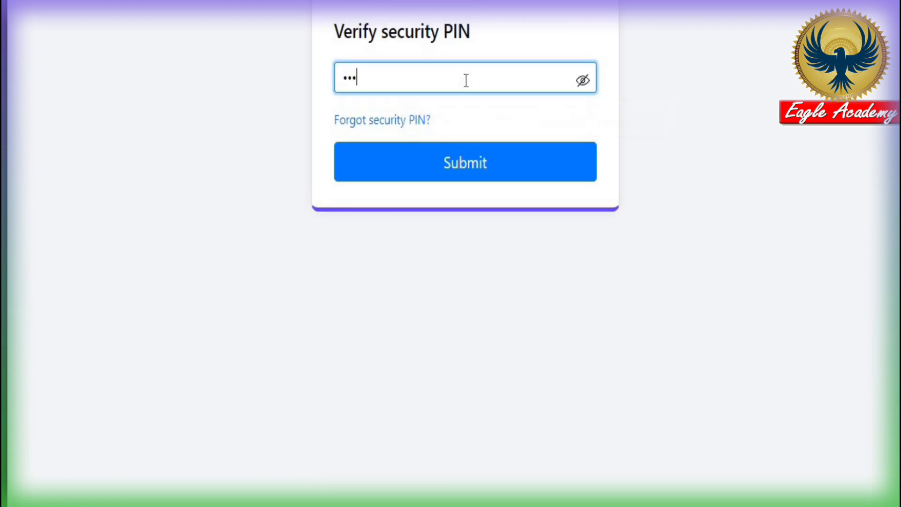
{"action": "left_click", "coordinate": [455, 178]}
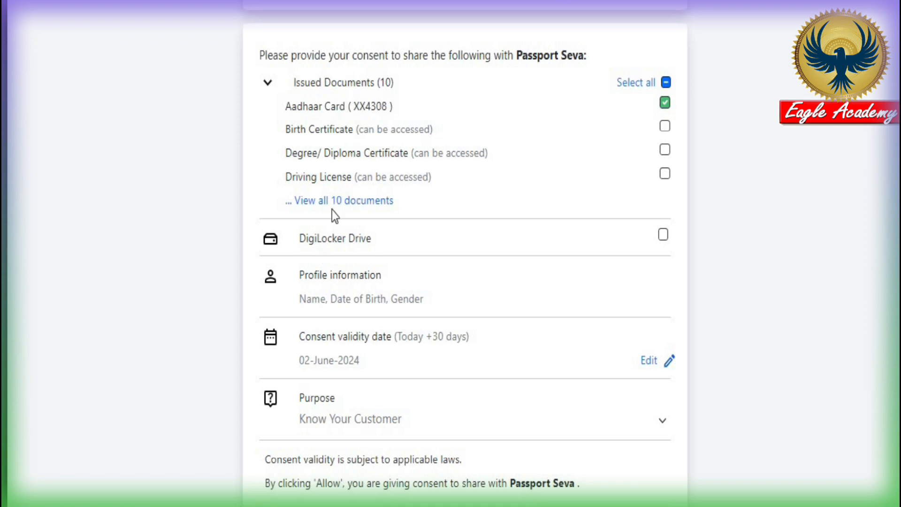
List all ten DigiLocker documents and allow Passport Seva access to Aadhaar and PAN Verification Record
{"action": "left_click", "coordinate": [357, 204]}
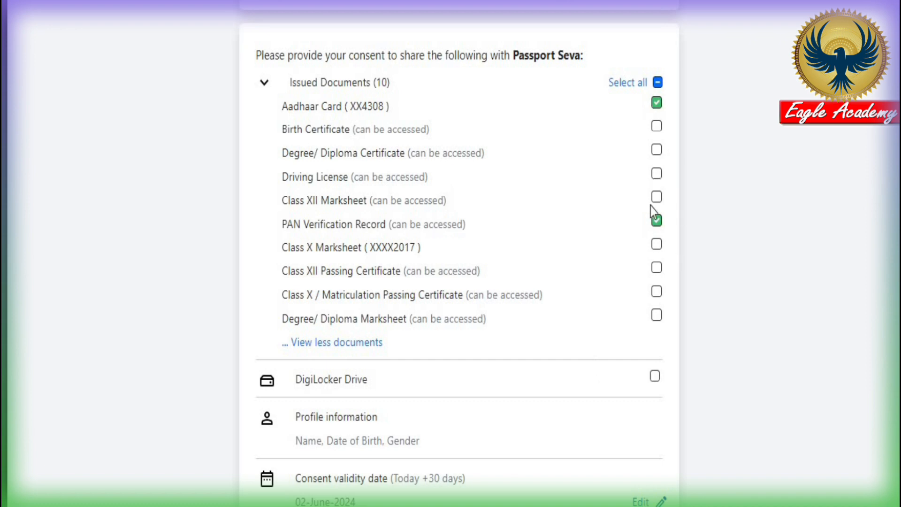
{"action": "scroll", "coordinate": [613, 452], "scroll_direction": "down", "scroll_amount": 3}
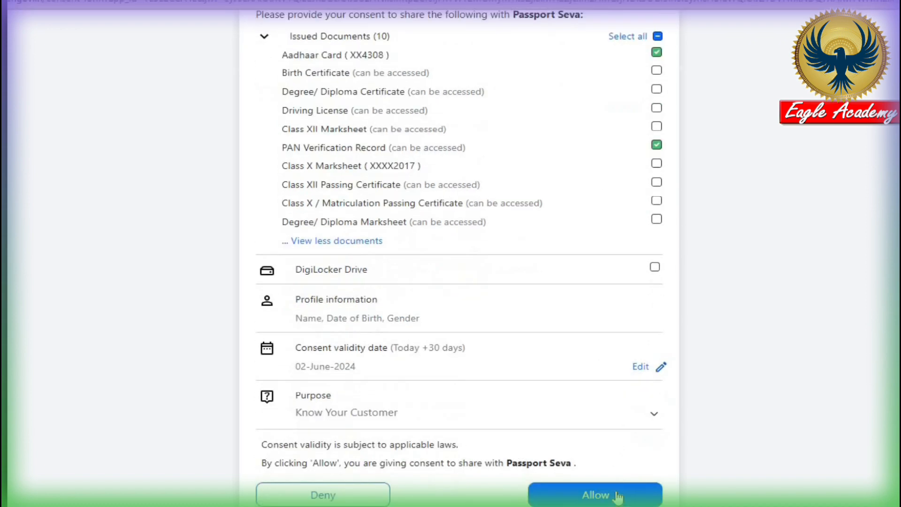
{"action": "left_click", "coordinate": [618, 496]}
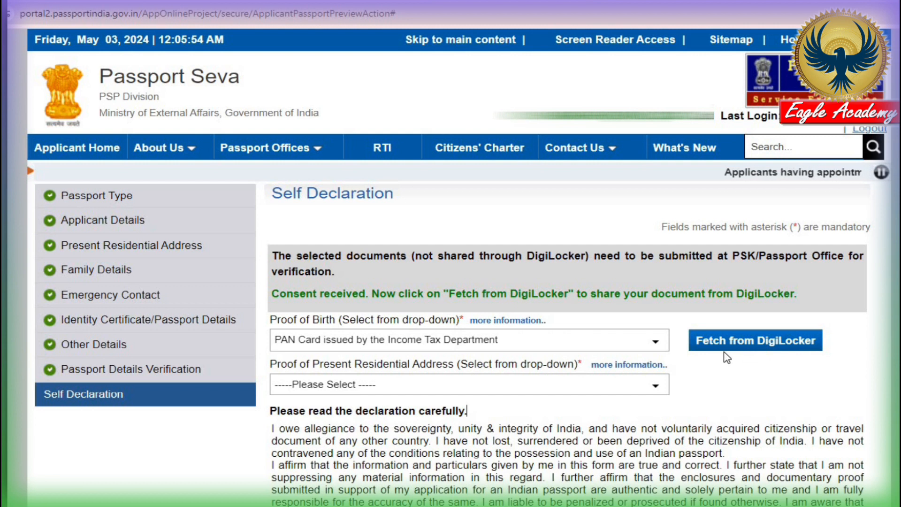
Choose Electors Photo Identity Card (EPIC) as the address proof document
{"action": "scroll", "coordinate": [744, 371], "scroll_direction": "down", "scroll_amount": 1}
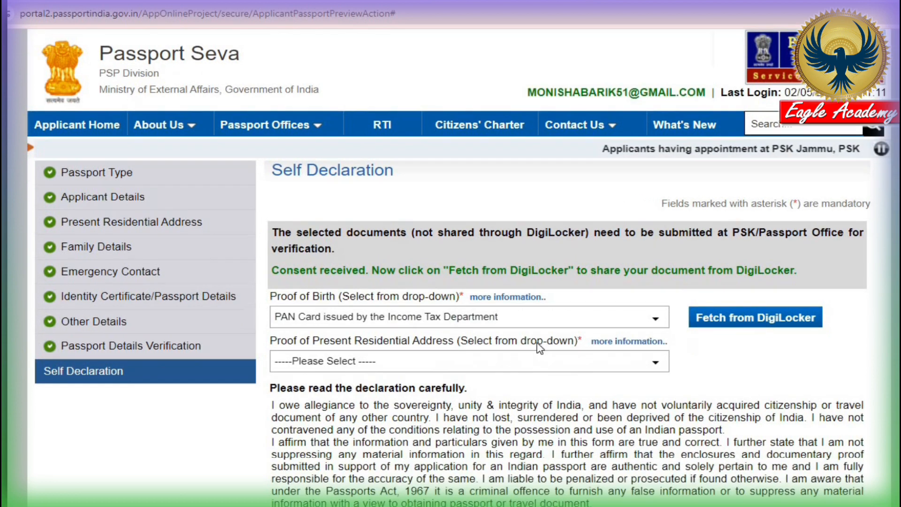
{"action": "left_click", "coordinate": [364, 322]}
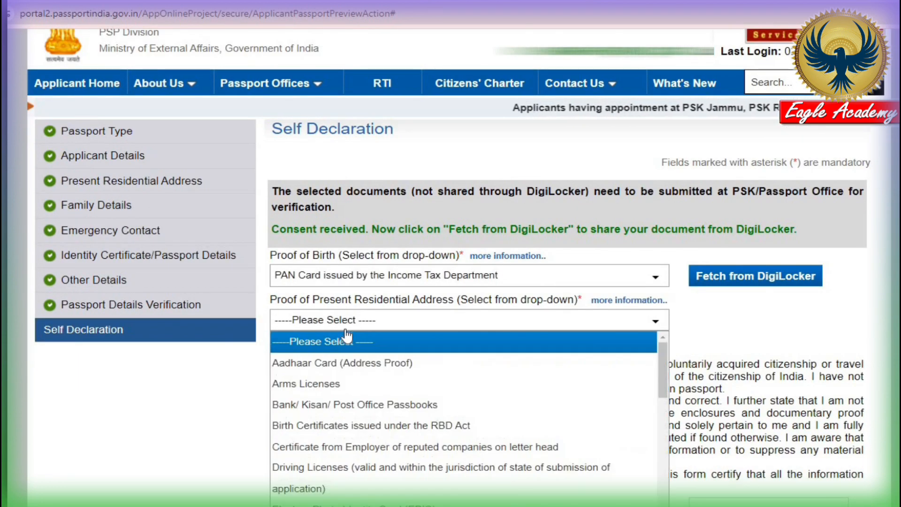
{"action": "left_click", "coordinate": [350, 362]}
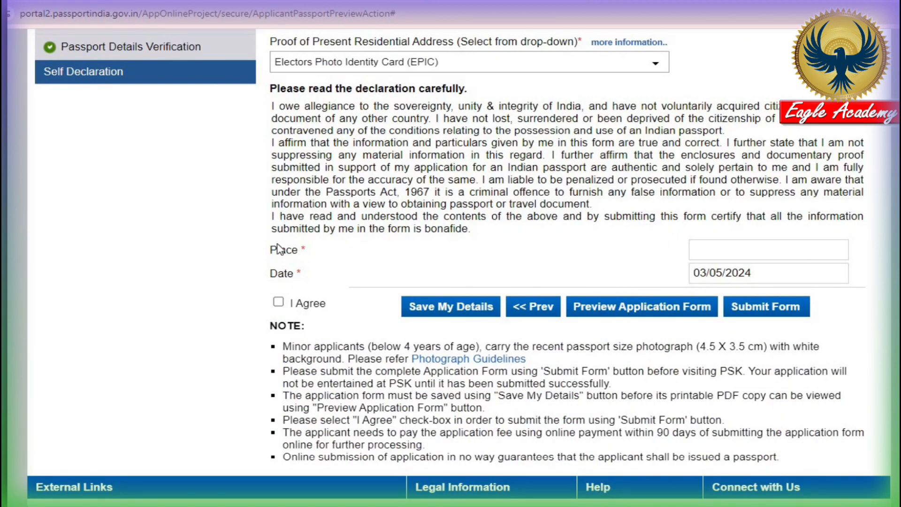
Enter SHAKPARA as the place of declaration, agree to the self declaration, and save the details
{"action": "left_click", "coordinate": [718, 250]}
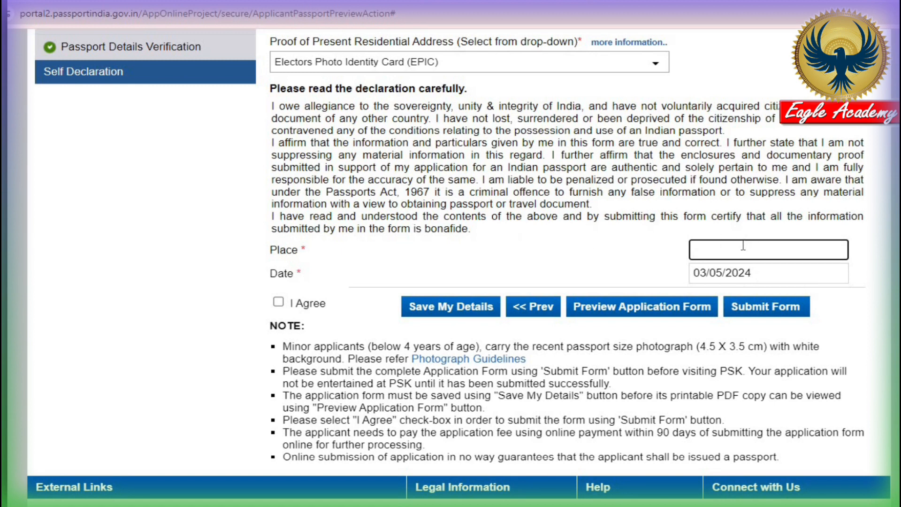
{"action": "type", "text": "SHAKPARA"}
{"action": "left_click", "coordinate": [279, 303]}
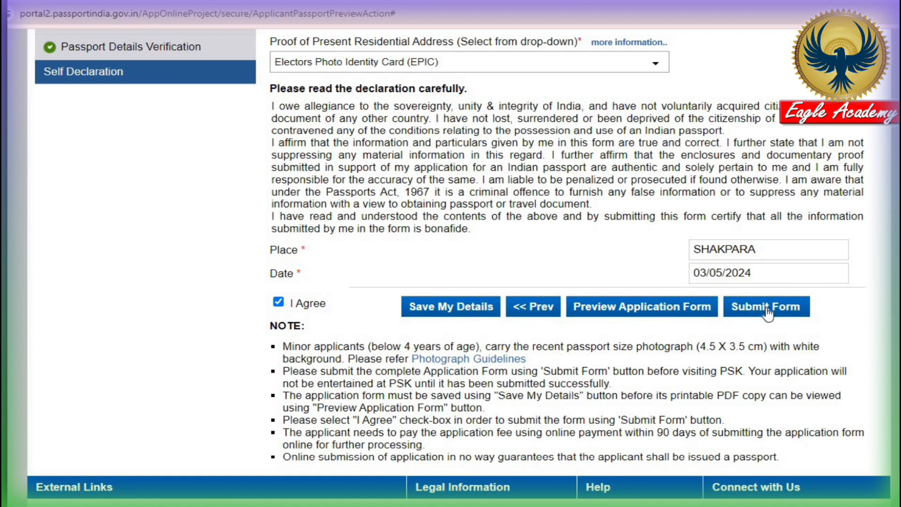
{"action": "left_click", "coordinate": [451, 308]}
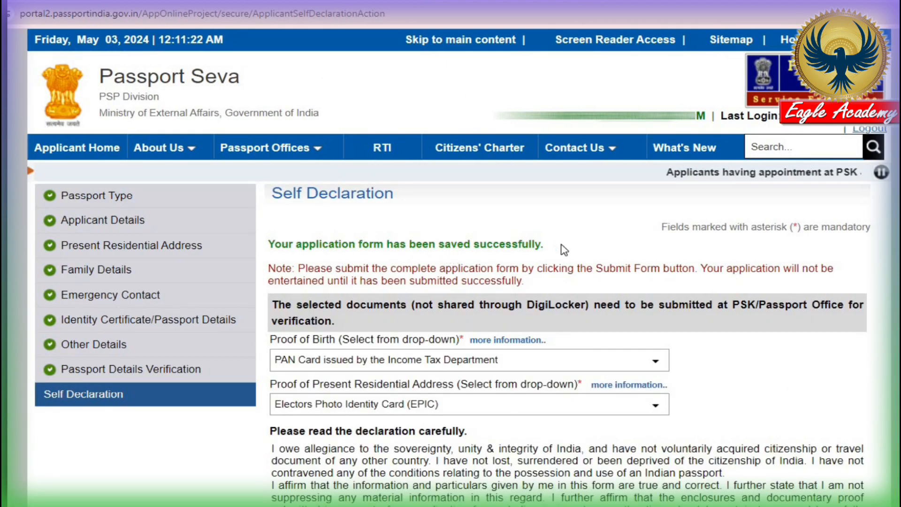
Preview the completed application form, then submit it to get the Application Reference Number
{"action": "scroll", "coordinate": [618, 419], "scroll_direction": "down", "scroll_amount": 7}
{"action": "scroll", "coordinate": [618, 419], "scroll_direction": "down", "scroll_amount": 2}
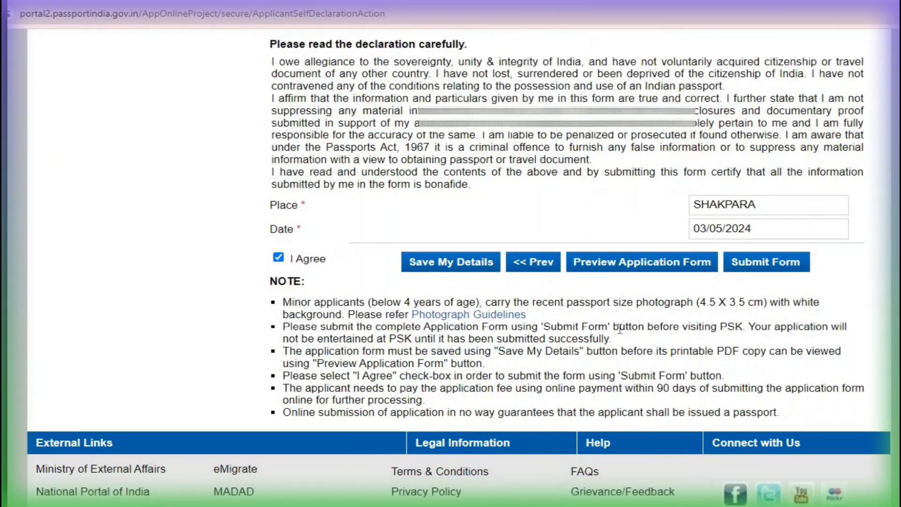
{"action": "left_click", "coordinate": [656, 268]}
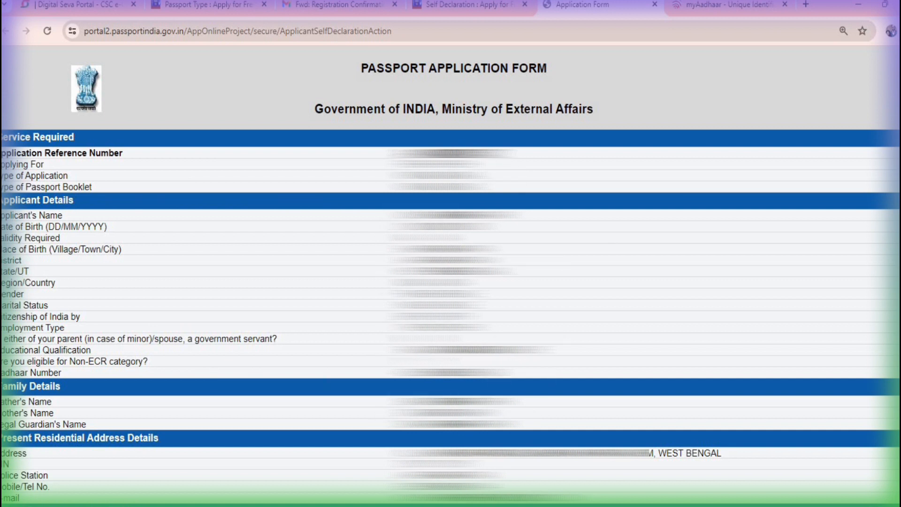
{"action": "scroll", "coordinate": [451, 282], "scroll_direction": "down", "scroll_amount": 6}
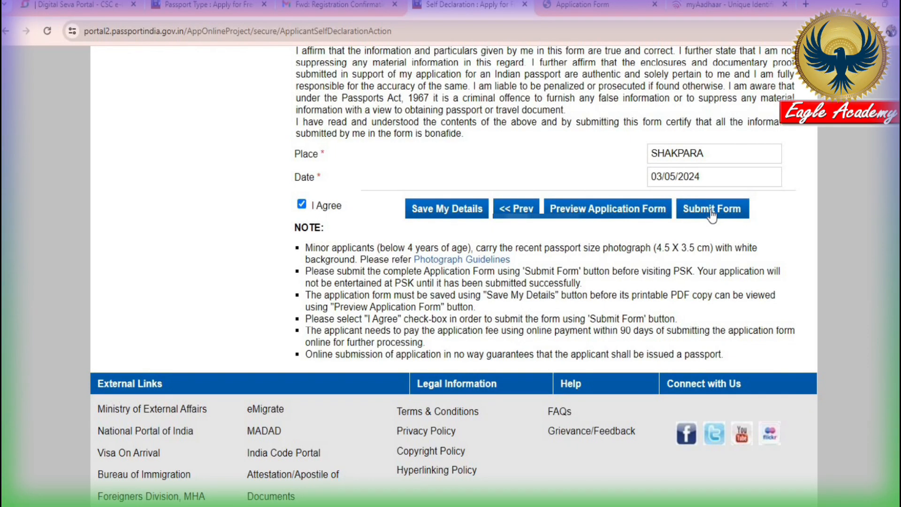
{"action": "left_click", "coordinate": [712, 215]}
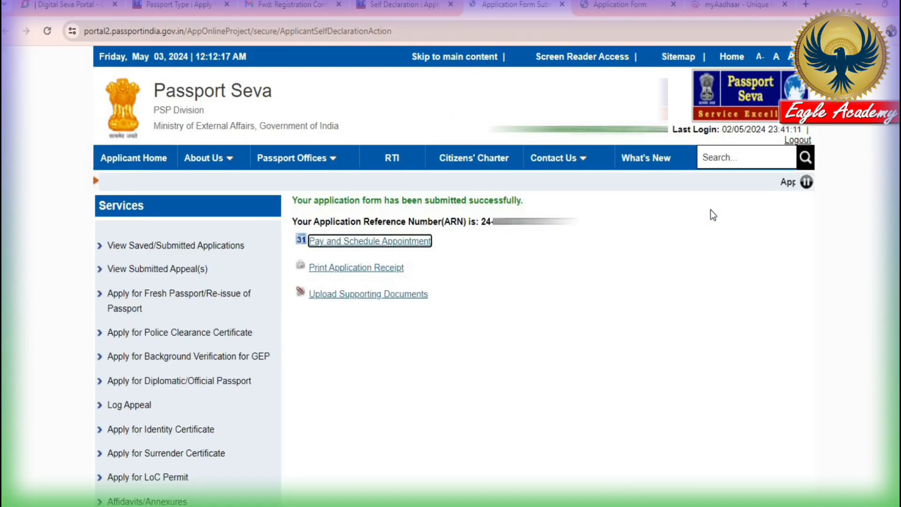
{"action": "scroll", "coordinate": [393, 195], "scroll_direction": "down", "scroll_amount": 2}
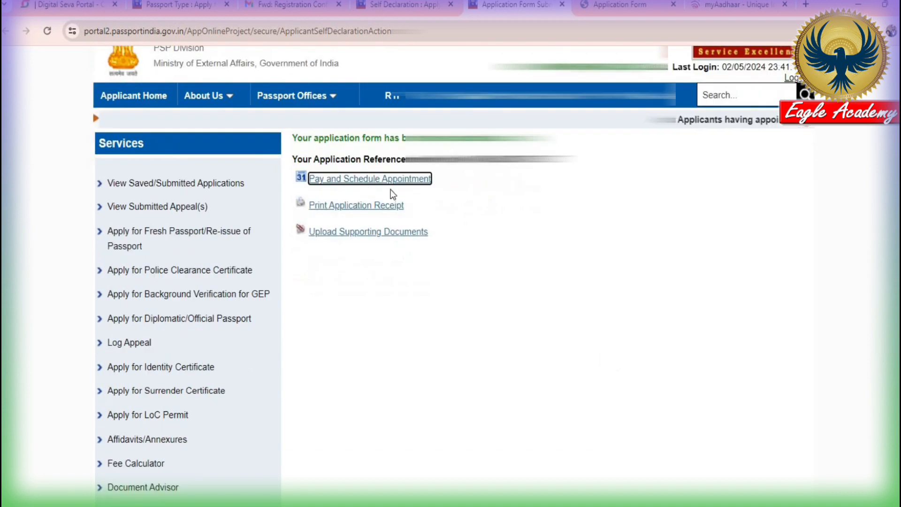
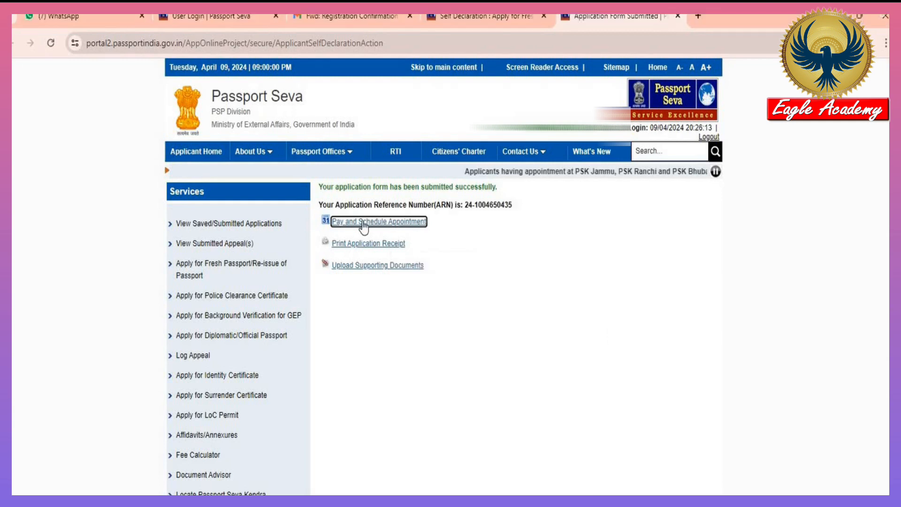
Choose State Bank MOPS online payment for the application and continue to appointment scheduling
{"action": "left_click", "coordinate": [363, 225]}
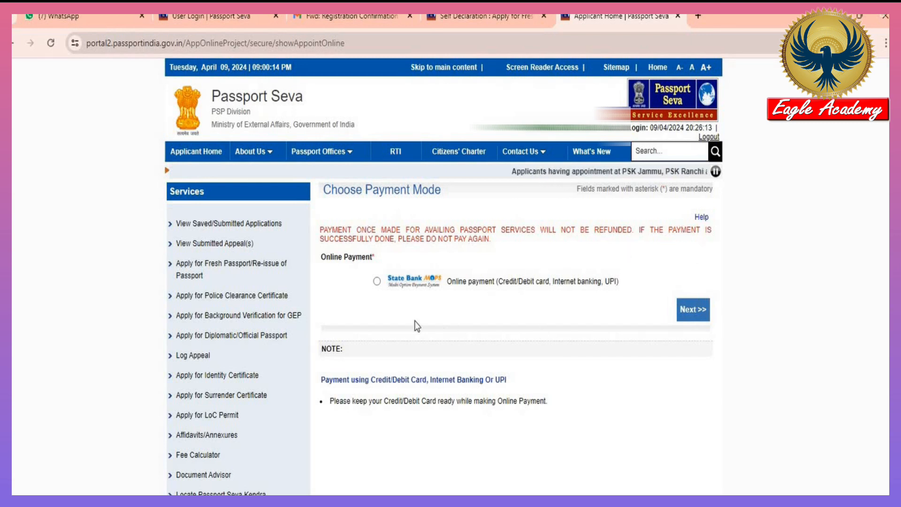
{"action": "left_click", "coordinate": [376, 281]}
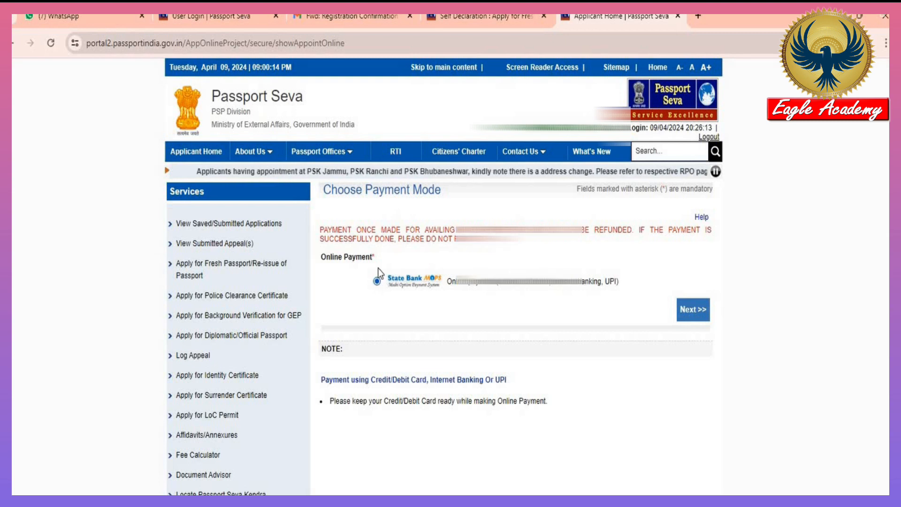
{"action": "left_click", "coordinate": [688, 310]}
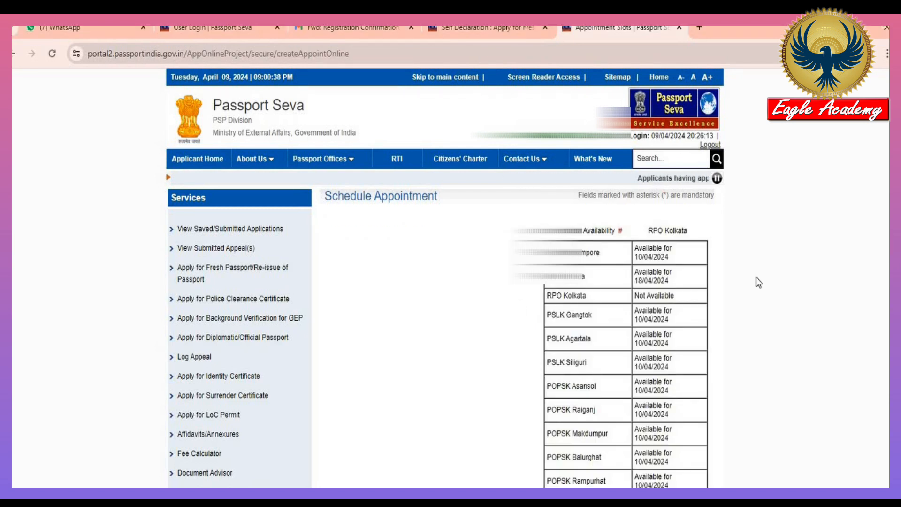
Review centre availability under RPO Kolkata and open the appointment Location list
{"action": "scroll", "coordinate": [756, 277], "scroll_direction": "down", "scroll_amount": 5}
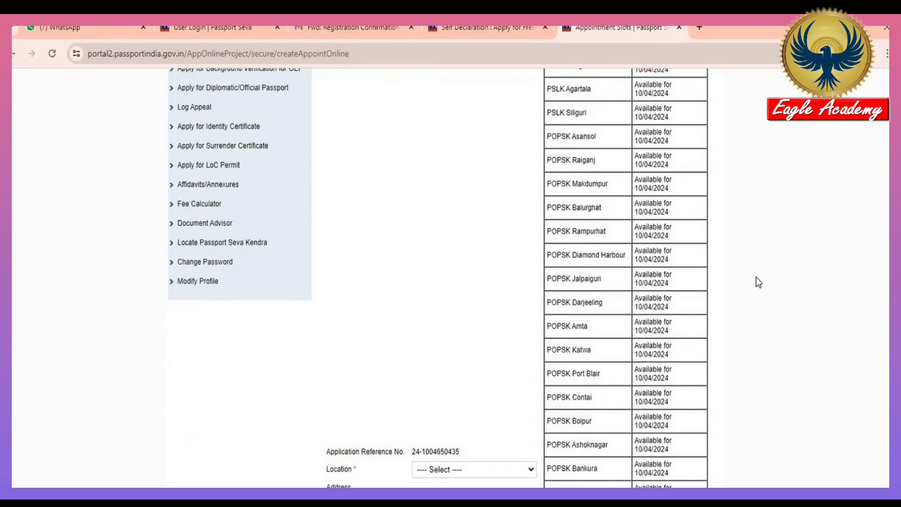
{"action": "scroll", "coordinate": [757, 280], "scroll_direction": "up", "scroll_amount": 3}
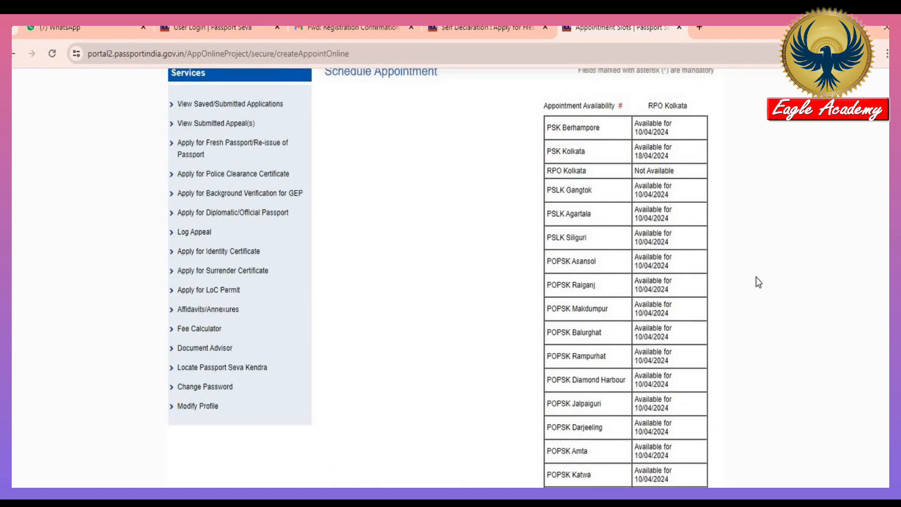
{"action": "scroll", "coordinate": [756, 278], "scroll_direction": "down", "scroll_amount": 3}
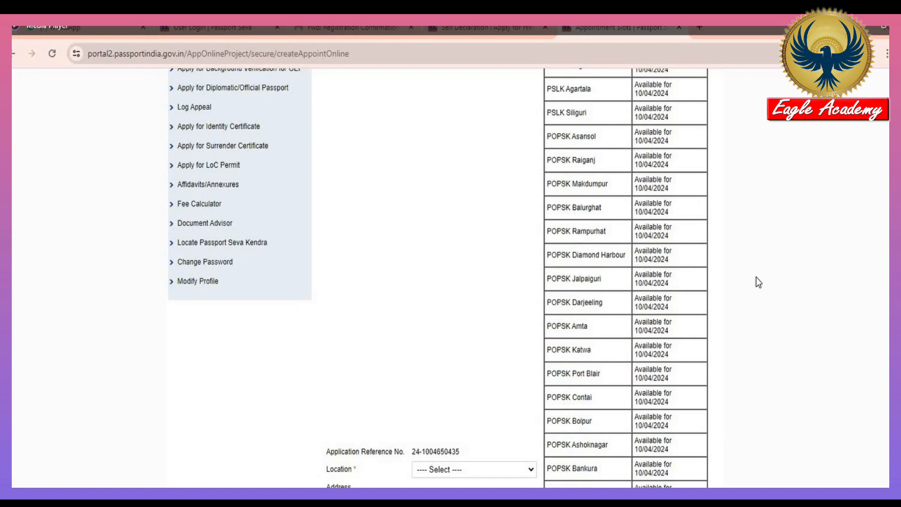
{"action": "scroll", "coordinate": [858, 396], "scroll_direction": "down", "scroll_amount": 1}
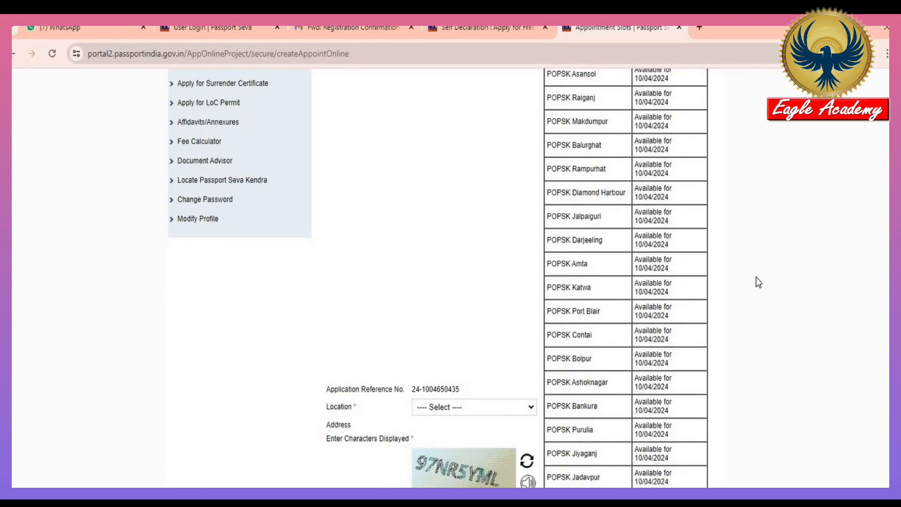
{"action": "scroll", "coordinate": [859, 396], "scroll_direction": "down", "scroll_amount": 1}
{"action": "scroll", "coordinate": [859, 396], "scroll_direction": "down", "scroll_amount": 1}
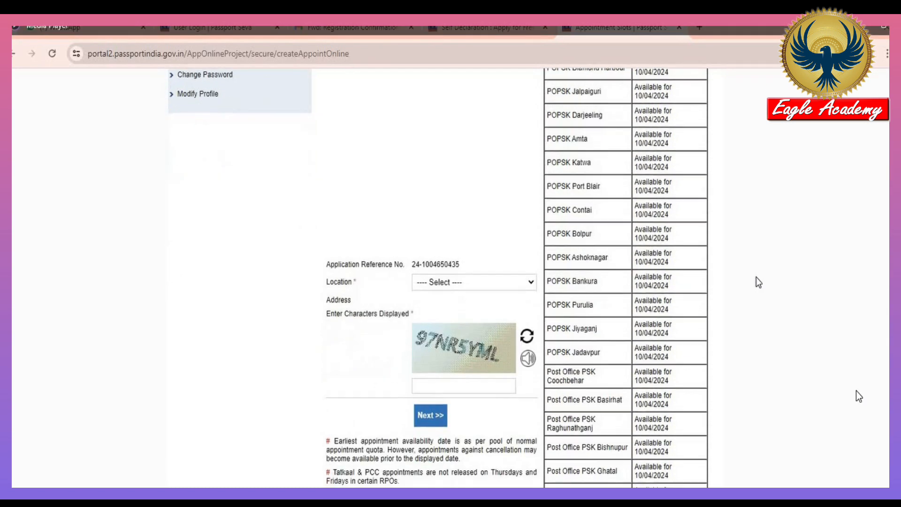
{"action": "scroll", "coordinate": [859, 396], "scroll_direction": "down", "scroll_amount": 1}
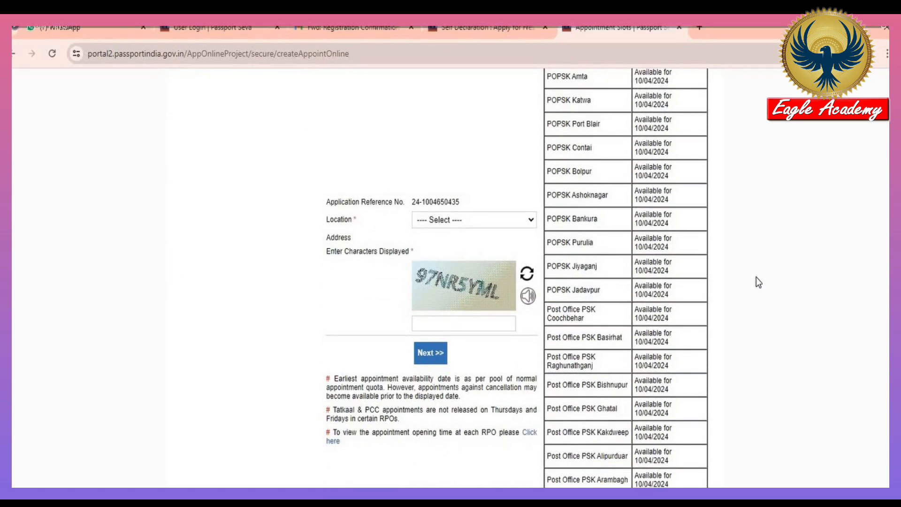
{"action": "scroll", "coordinate": [759, 281], "scroll_direction": "down", "scroll_amount": 1}
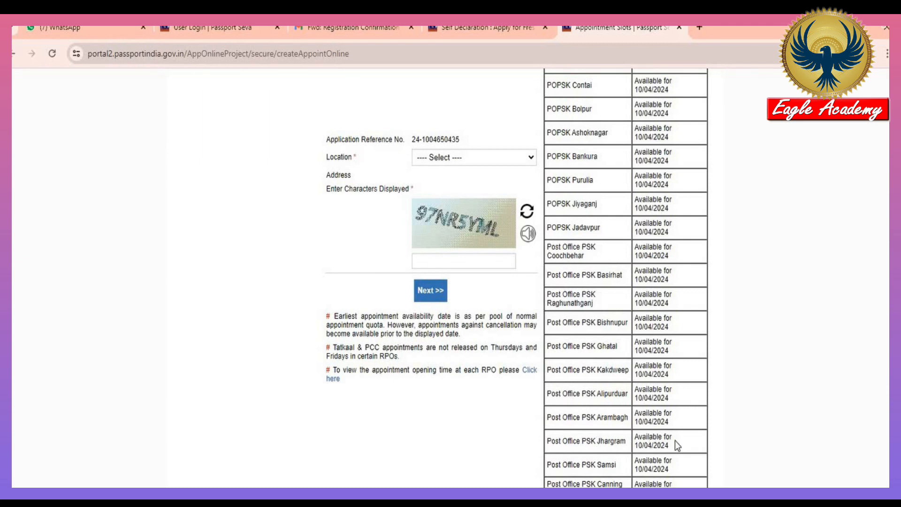
{"action": "left_click", "coordinate": [533, 157]}
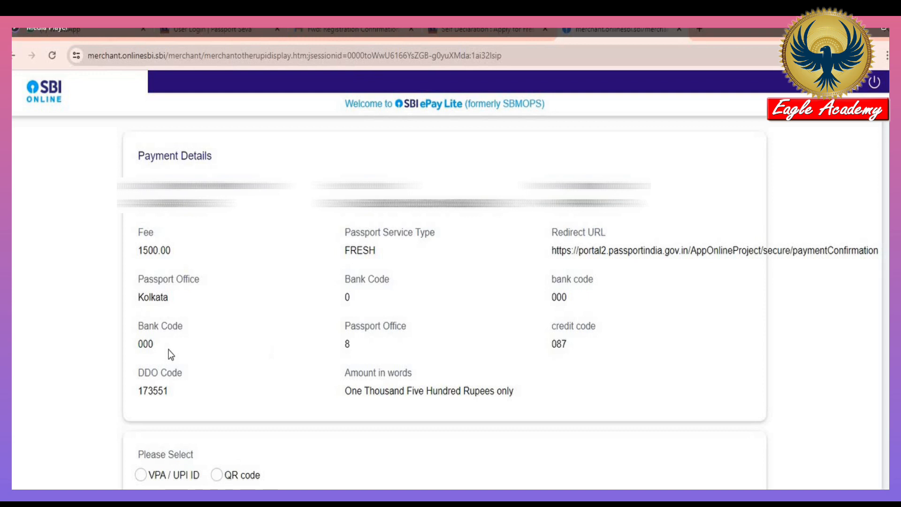
Choose QR code payment for the Rs 1500.00 fresh passport fee
{"action": "left_click", "coordinate": [217, 475]}
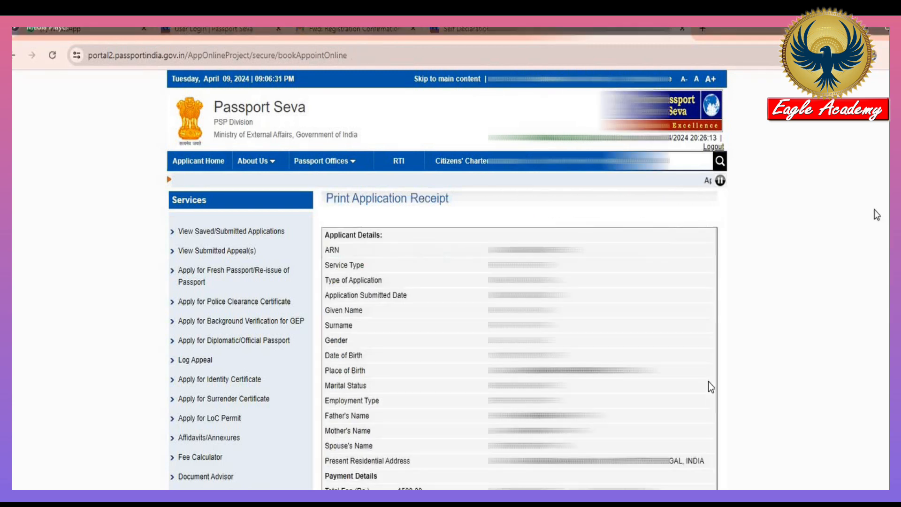
Check the 1500.00 fee details and confirm printing the application receipt
{"action": "scroll", "coordinate": [708, 381], "scroll_direction": "down", "scroll_amount": 4}
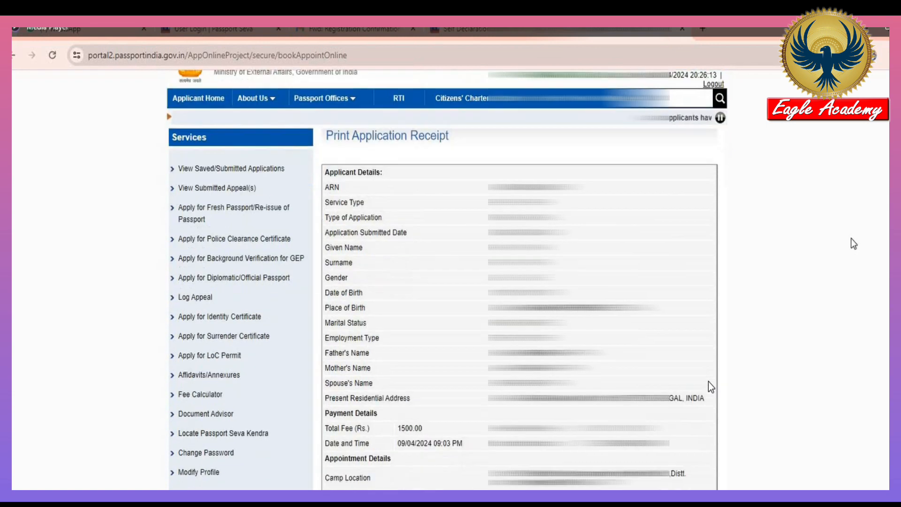
{"action": "scroll", "coordinate": [708, 381], "scroll_direction": "up", "scroll_amount": 1}
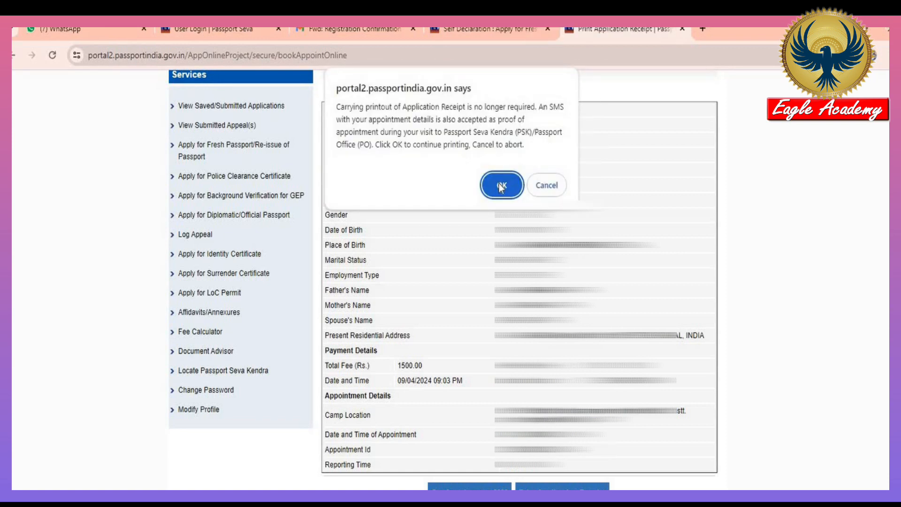
{"action": "left_click", "coordinate": [500, 186]}
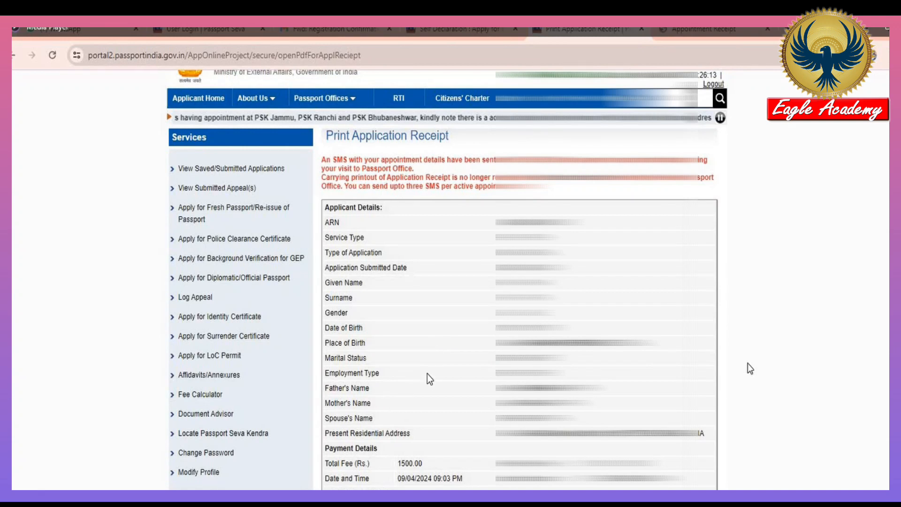
Select the paid application among saved/submitted applications and view its submitted form maximized
{"action": "left_click", "coordinate": [230, 169]}
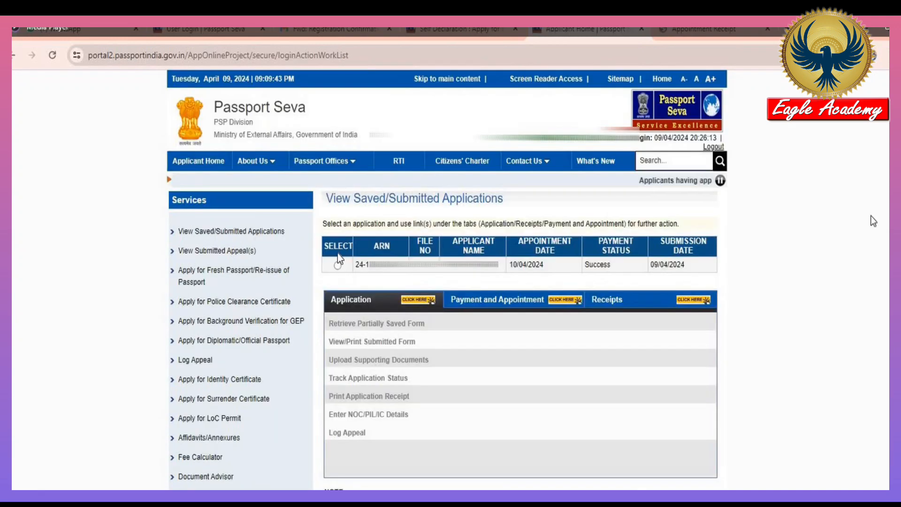
{"action": "left_click", "coordinate": [336, 267]}
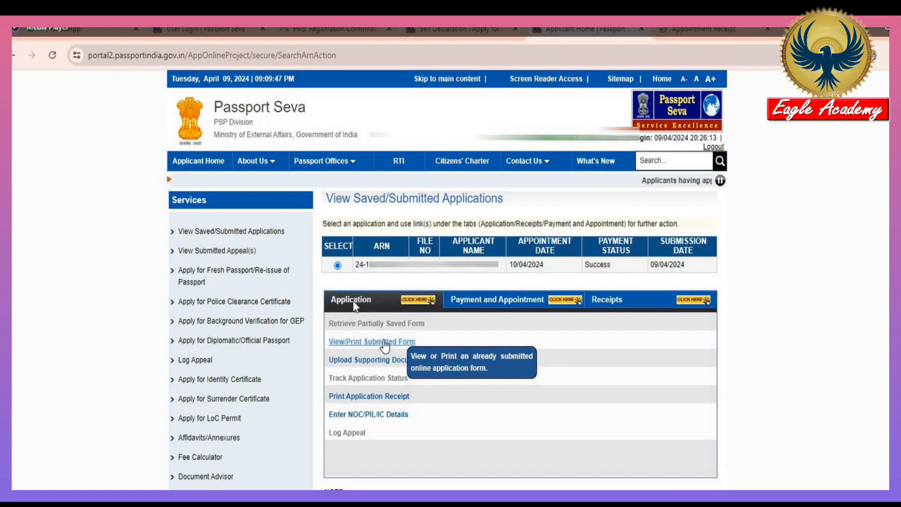
{"action": "left_click", "coordinate": [384, 343]}
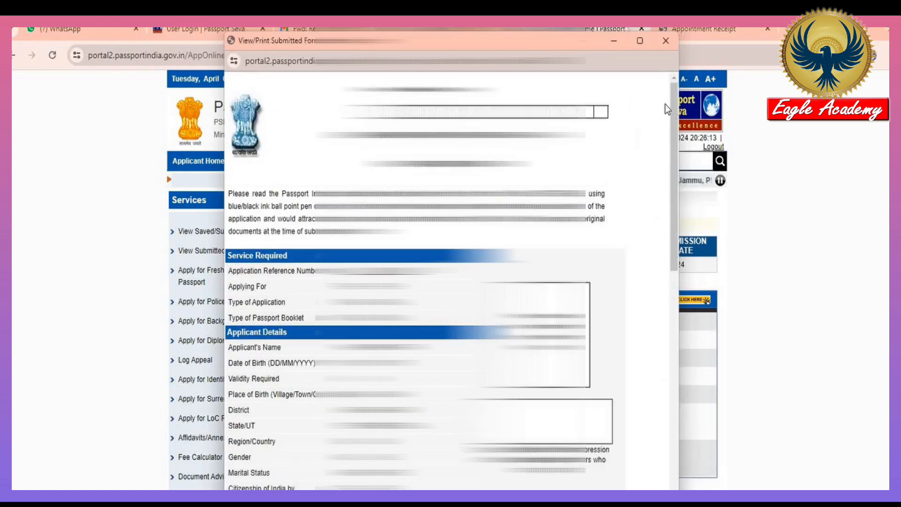
{"action": "left_click", "coordinate": [640, 40]}
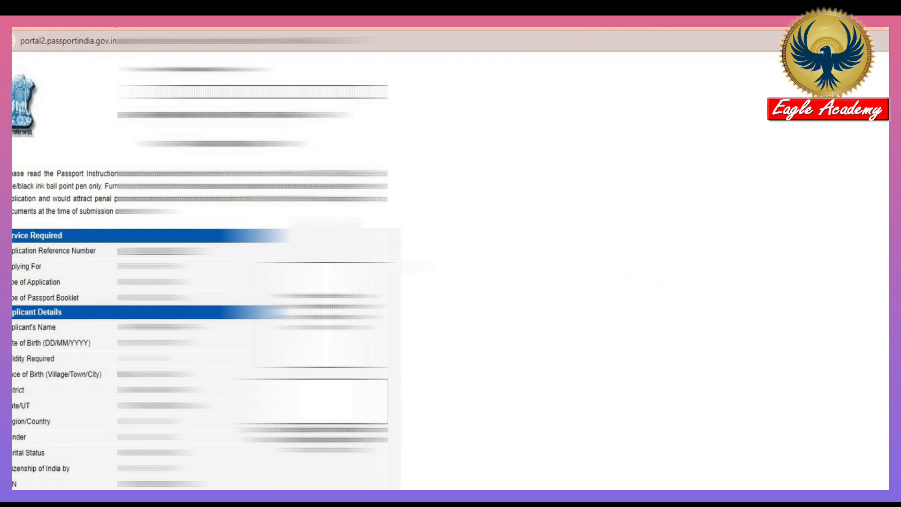